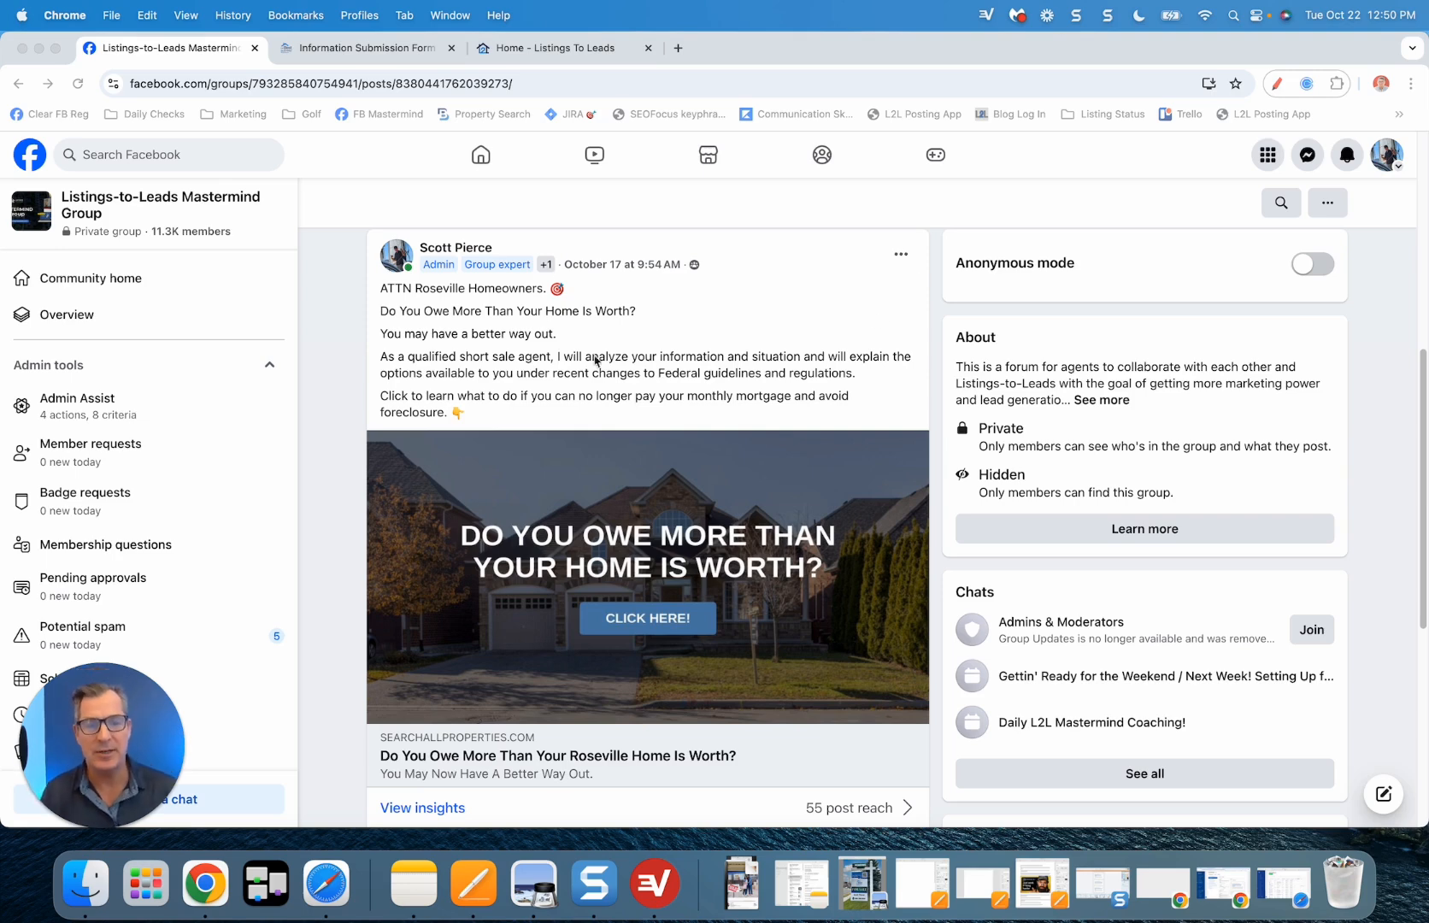
# Step: Open the Roseville avoid-foreclosure landing page from the group post asking "Do You Owe More Than Your Home Is Worth?"
pyautogui.click(501, 360)
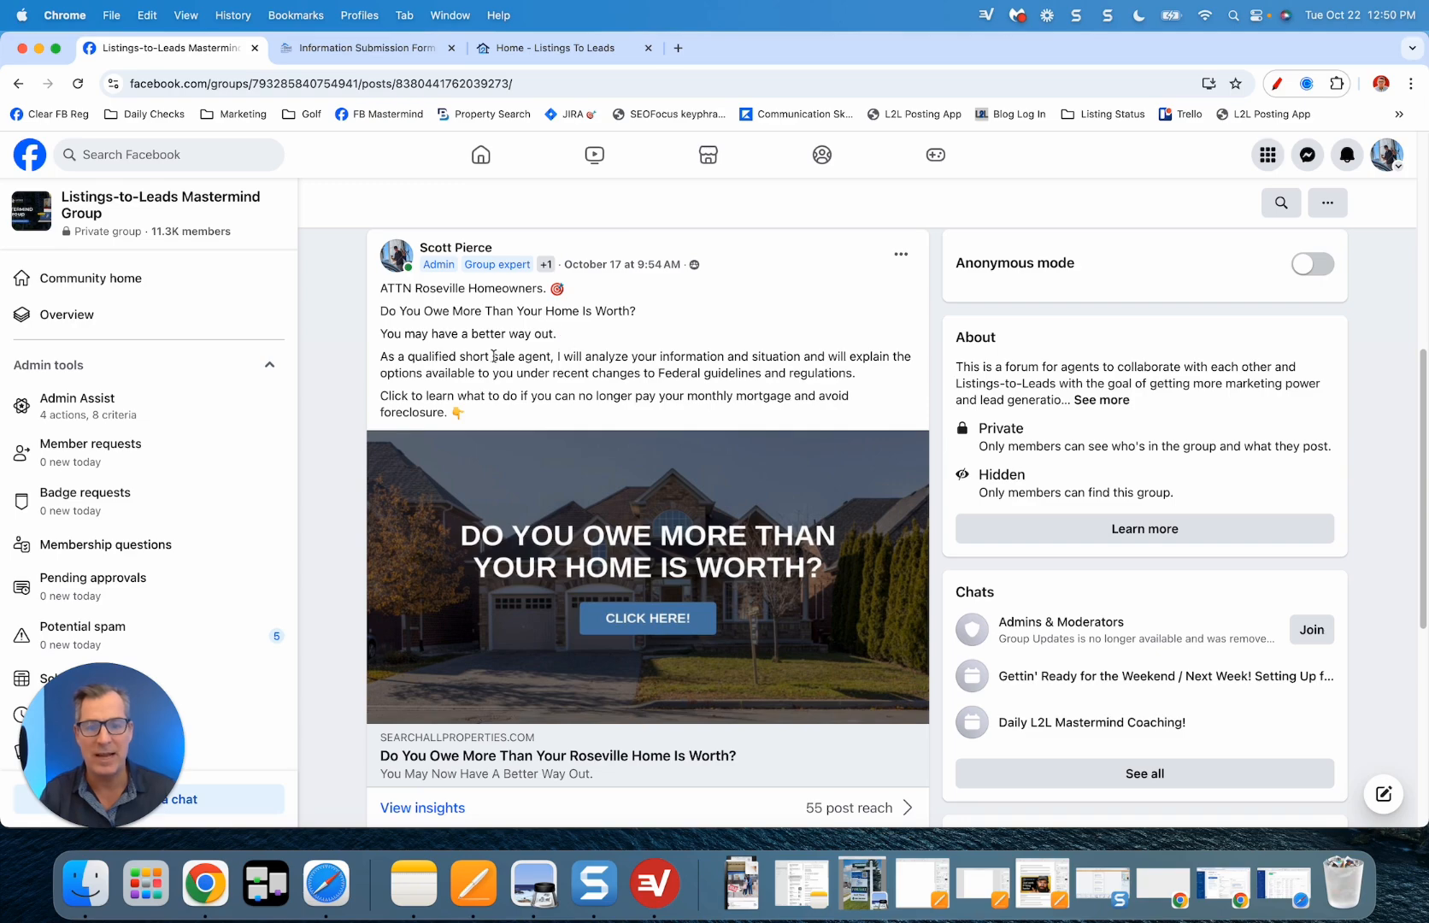
pyautogui.scroll(-1, 586, 544)
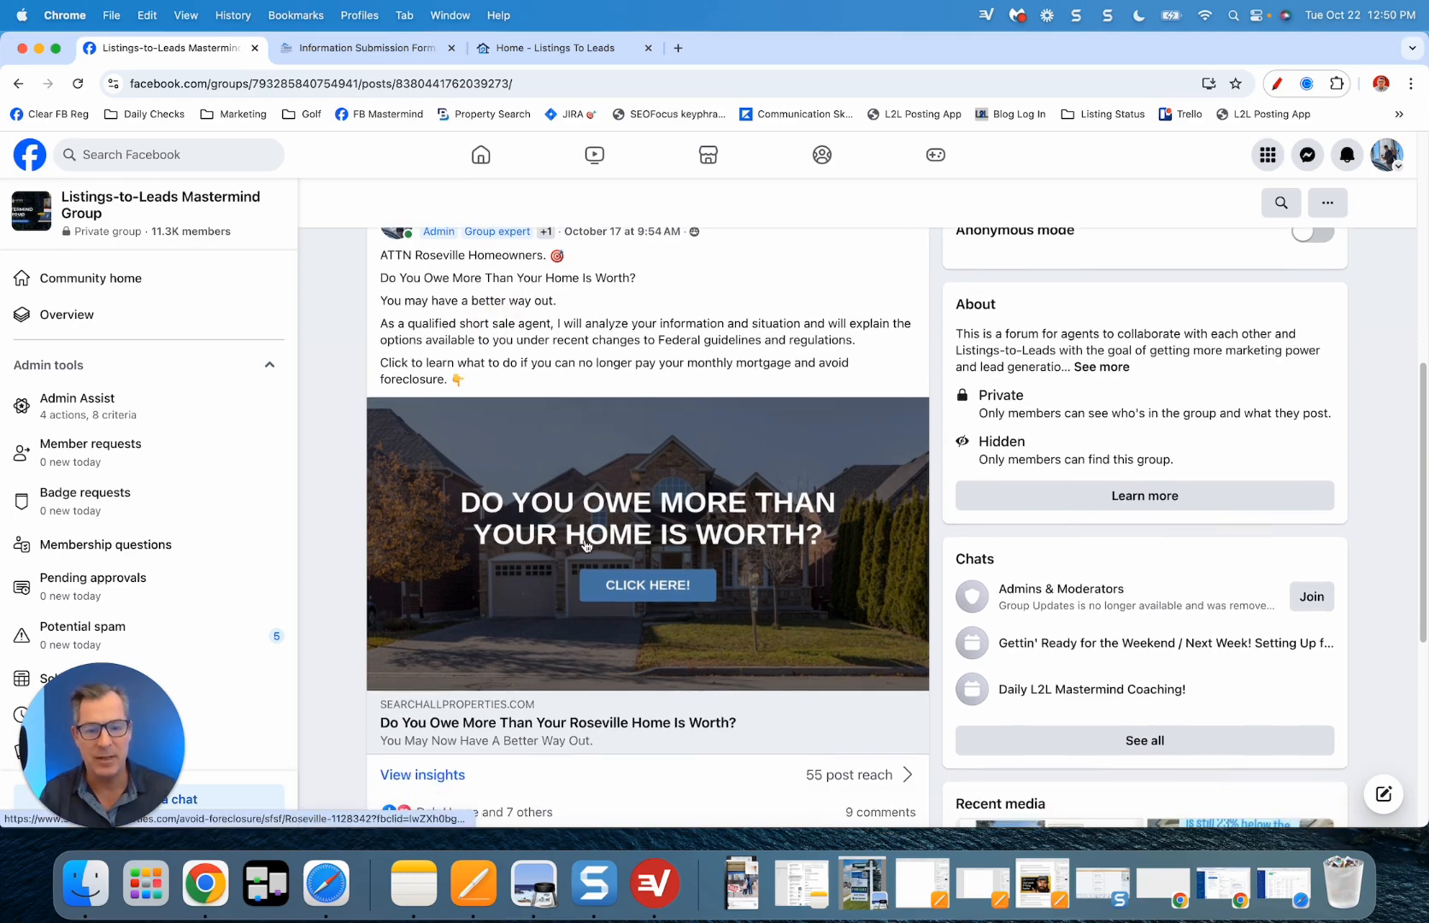
pyautogui.click(635, 522)
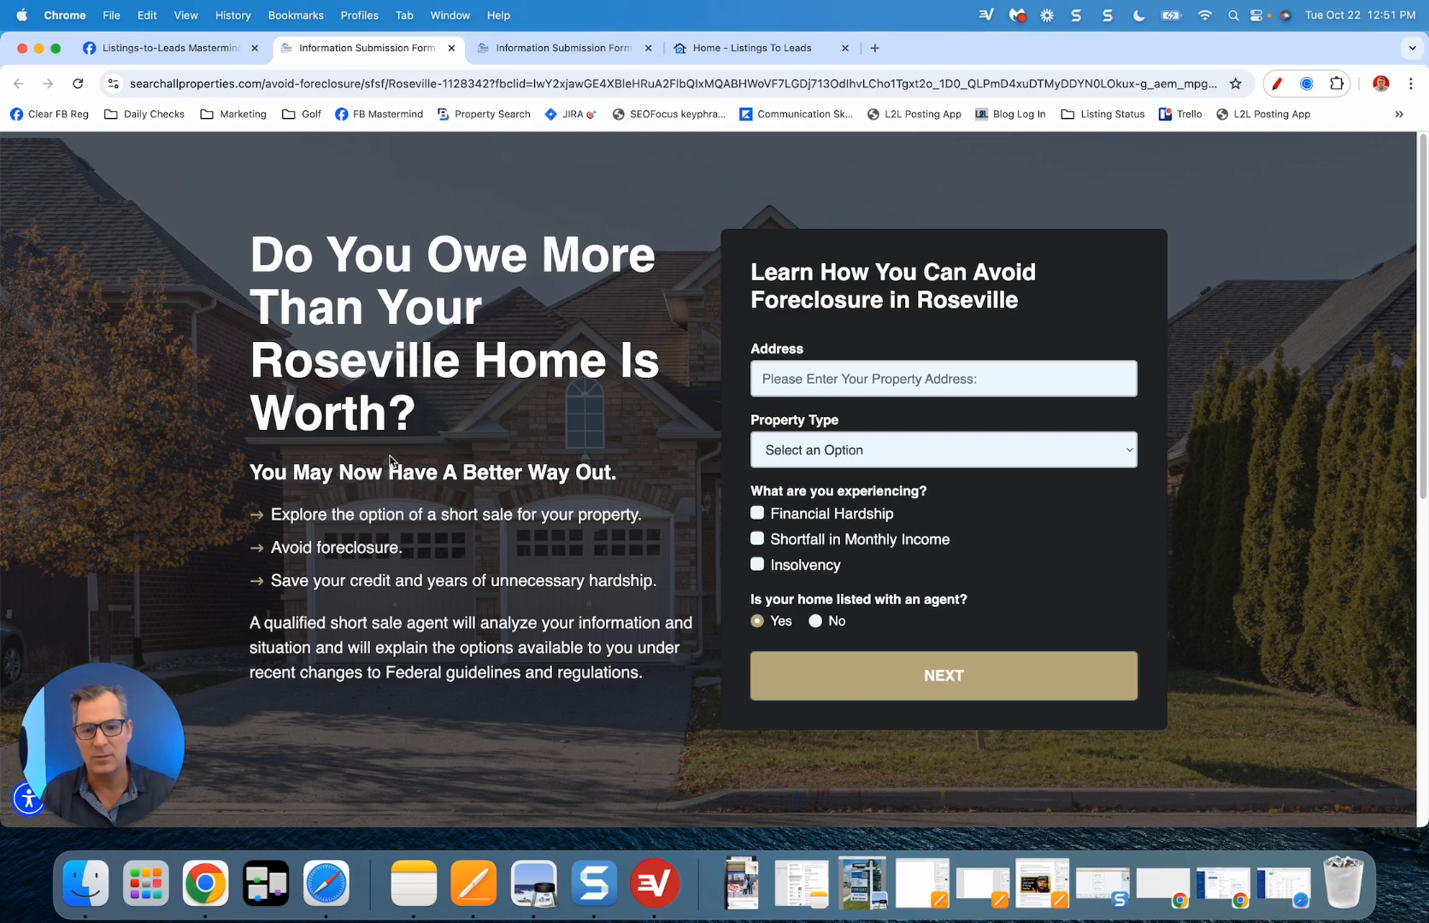
pyautogui.moveTo(361, 469); pyautogui.dragTo(440, 629)
pyautogui.click(584, 437)
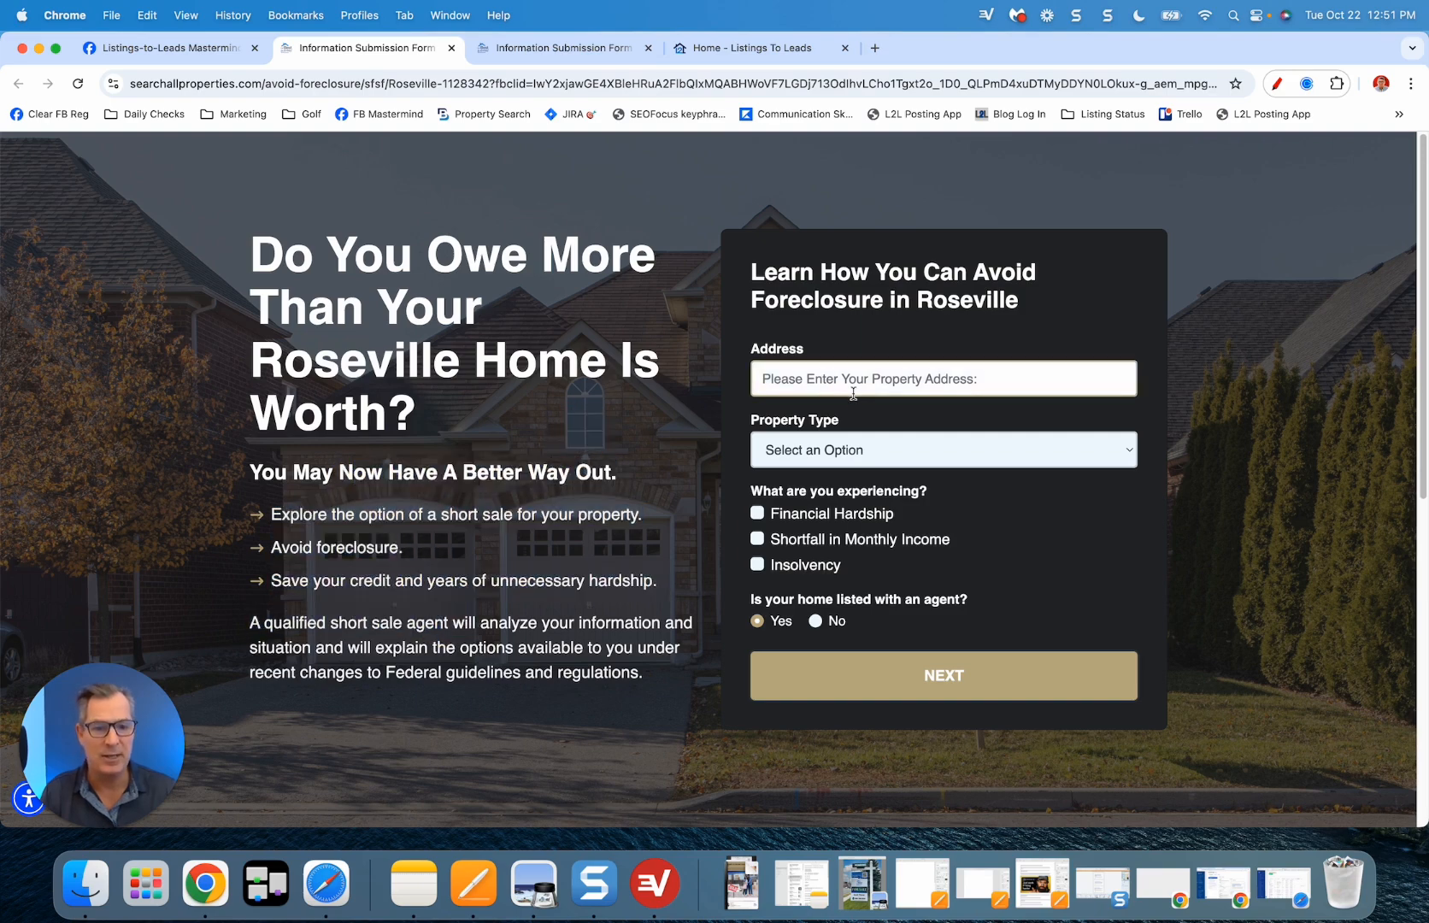
# Step: Fill in the property address on the foreclosure form and set the property type to Single Family Home
pyautogui.click(876, 378)
pyautogui.write('121')
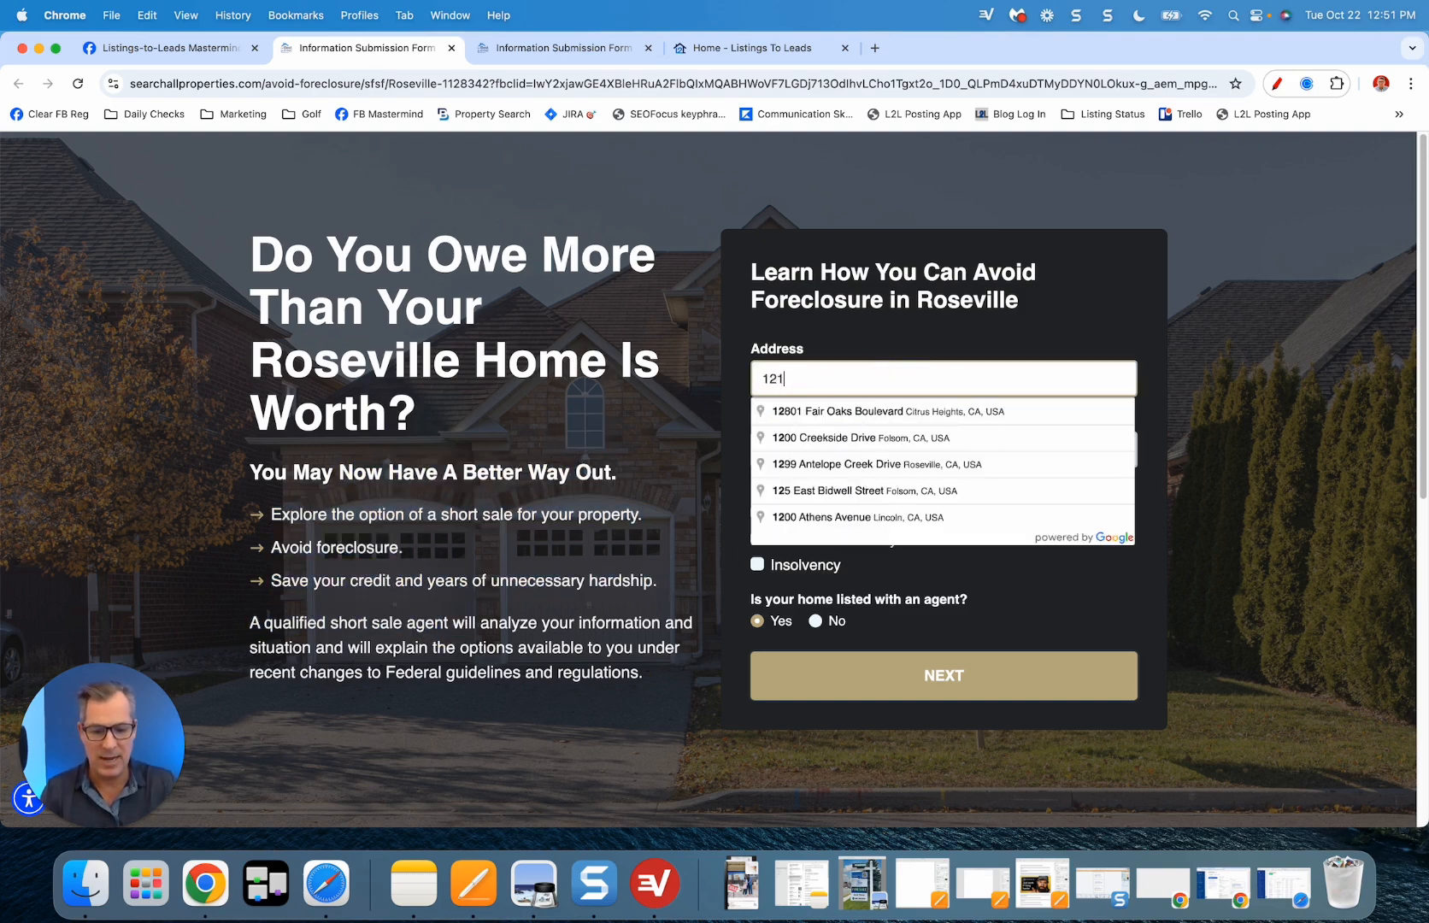
pyautogui.write(' Tom')
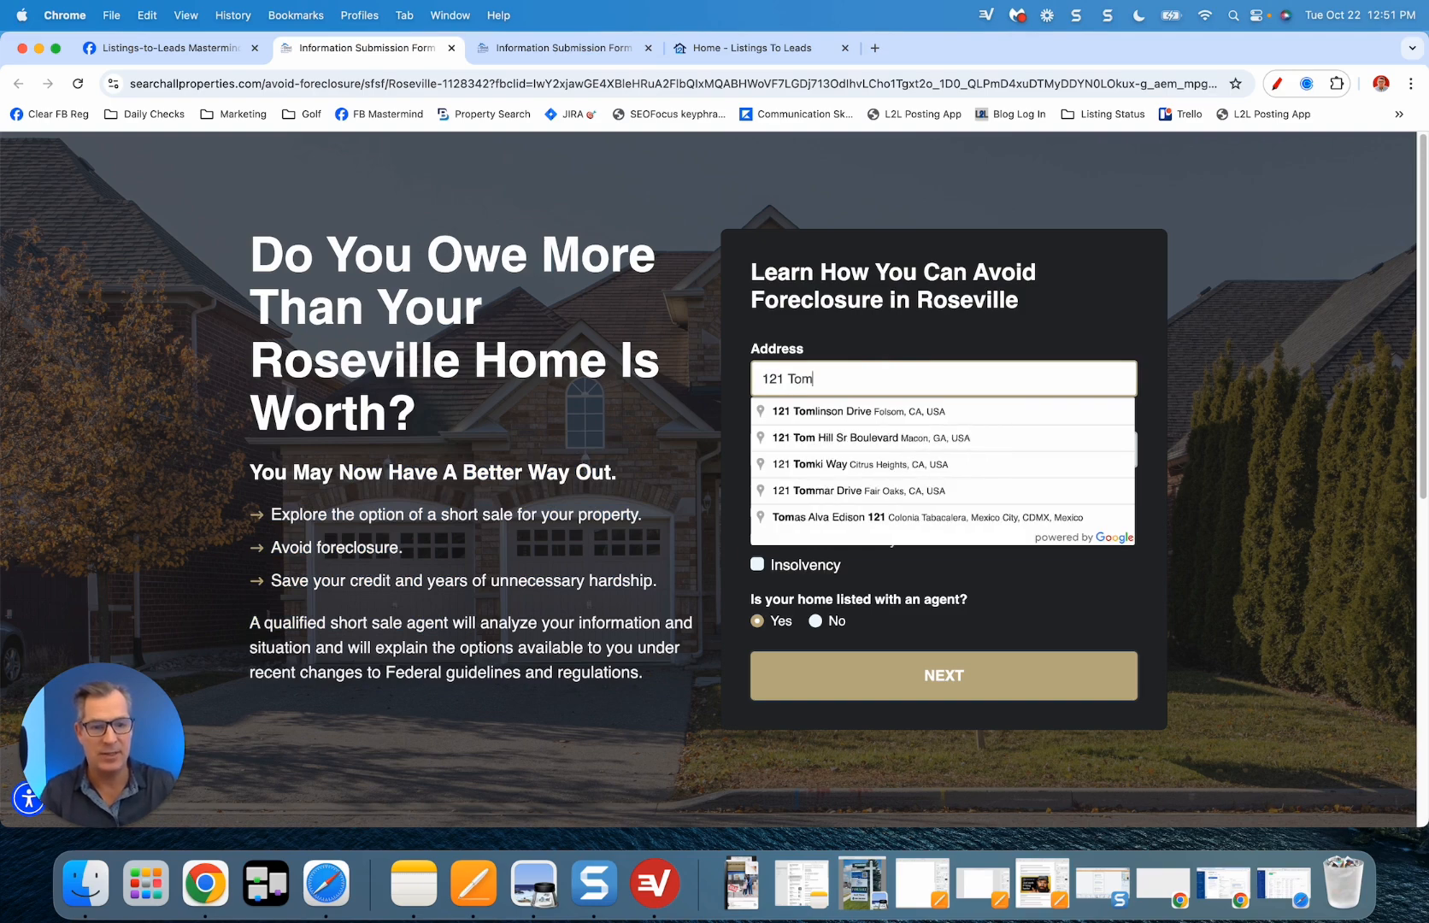
pyautogui.click(902, 418)
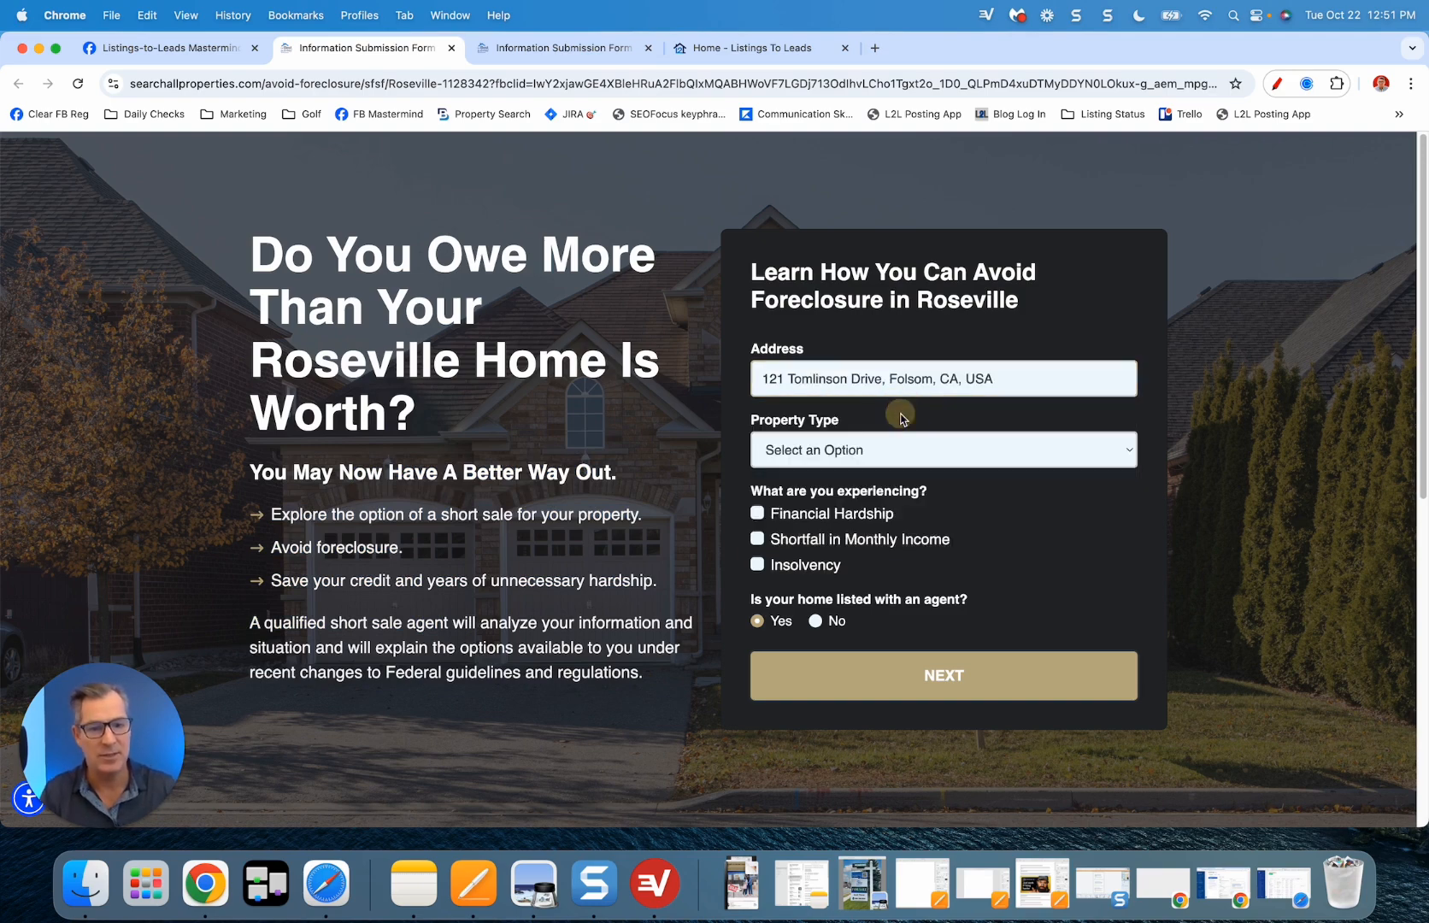
pyautogui.click(872, 452)
pyautogui.click(856, 494)
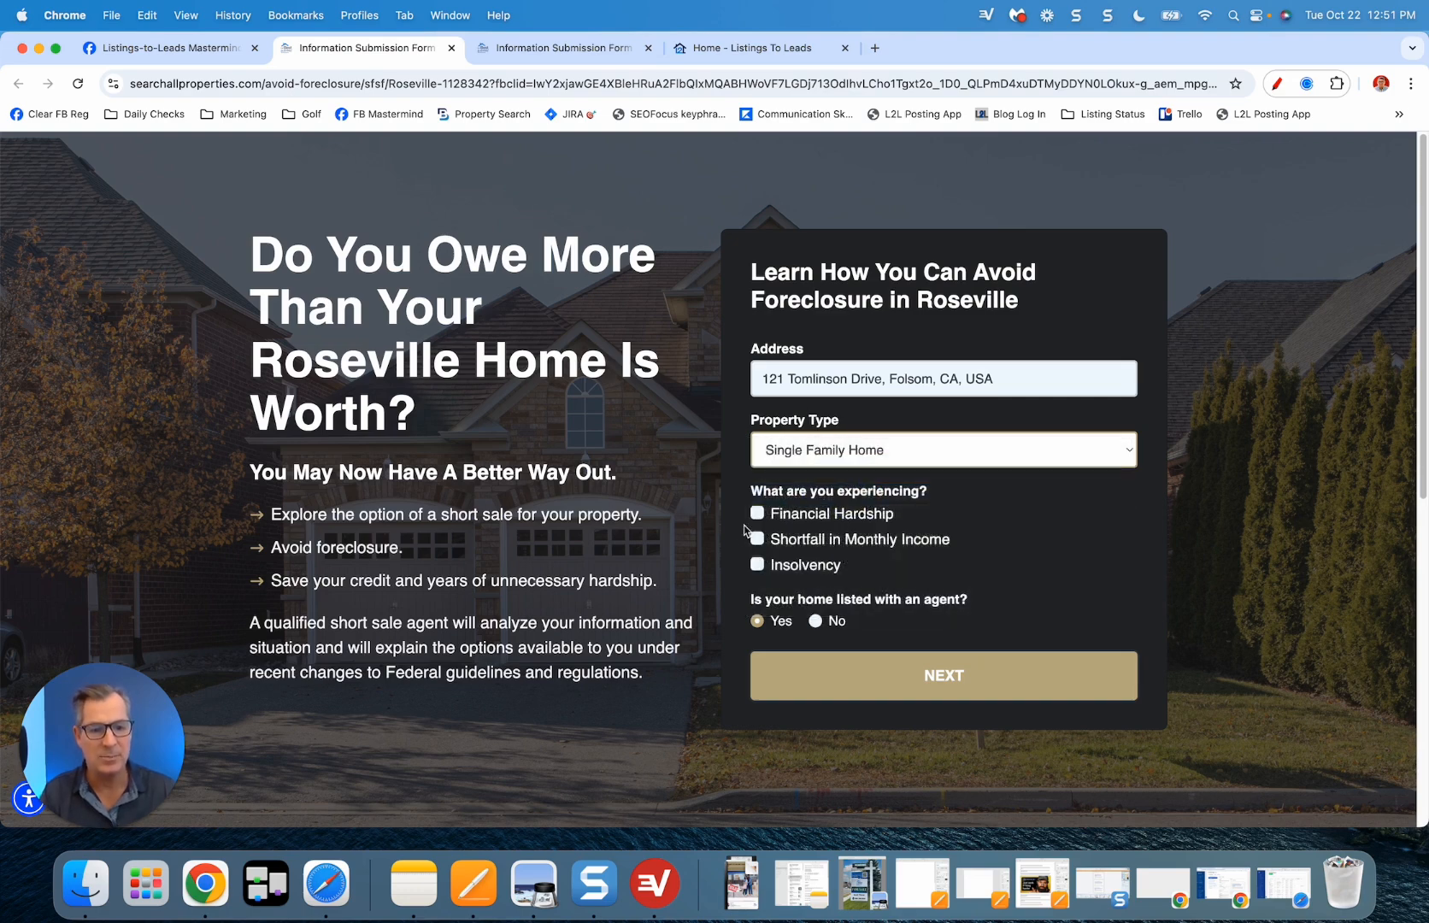
# Step: Mark Shortfall in Monthly Income, state that the home is not listed with an agent, and continue to the contact details
pyautogui.click(756, 539)
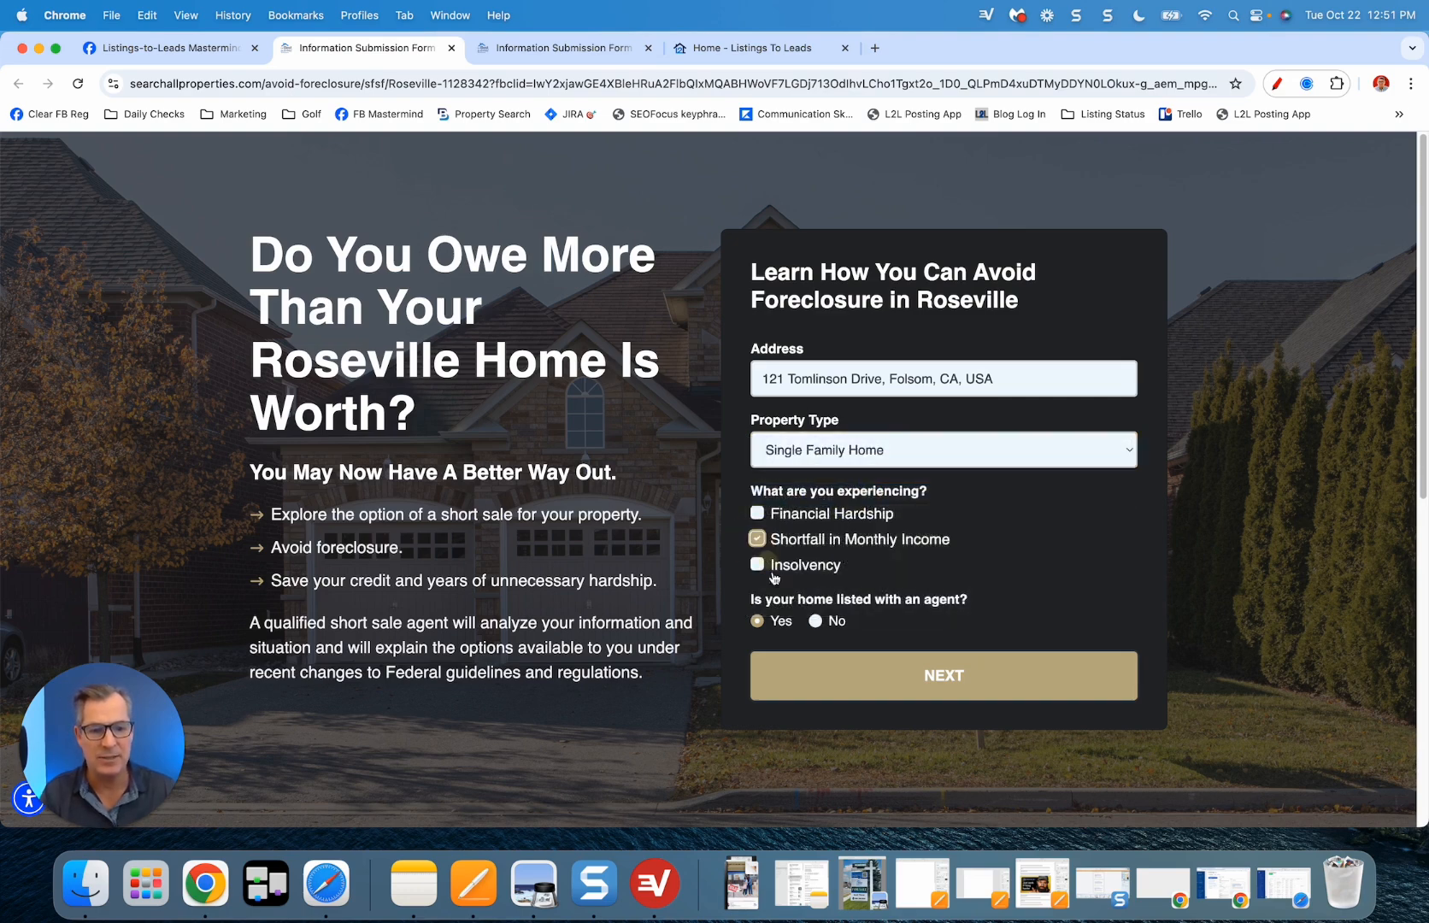
pyautogui.click(816, 622)
pyautogui.click(907, 671)
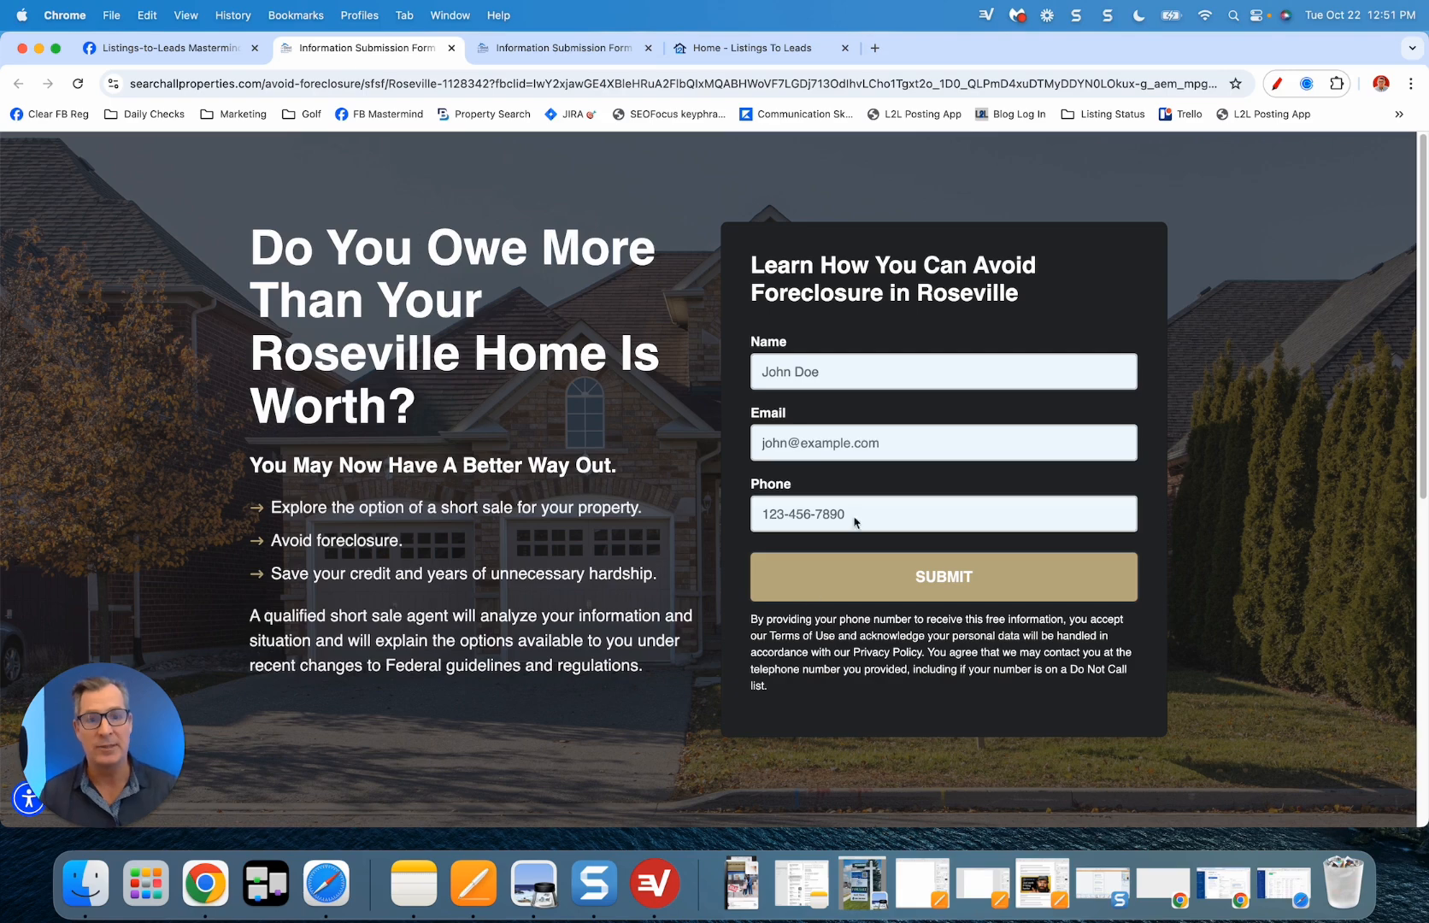
# Step: In Listings to Leads, create an Avoid Foreclosures landing page named Rocklin, preview the live page and return to its editor
pyautogui.click(751, 50)
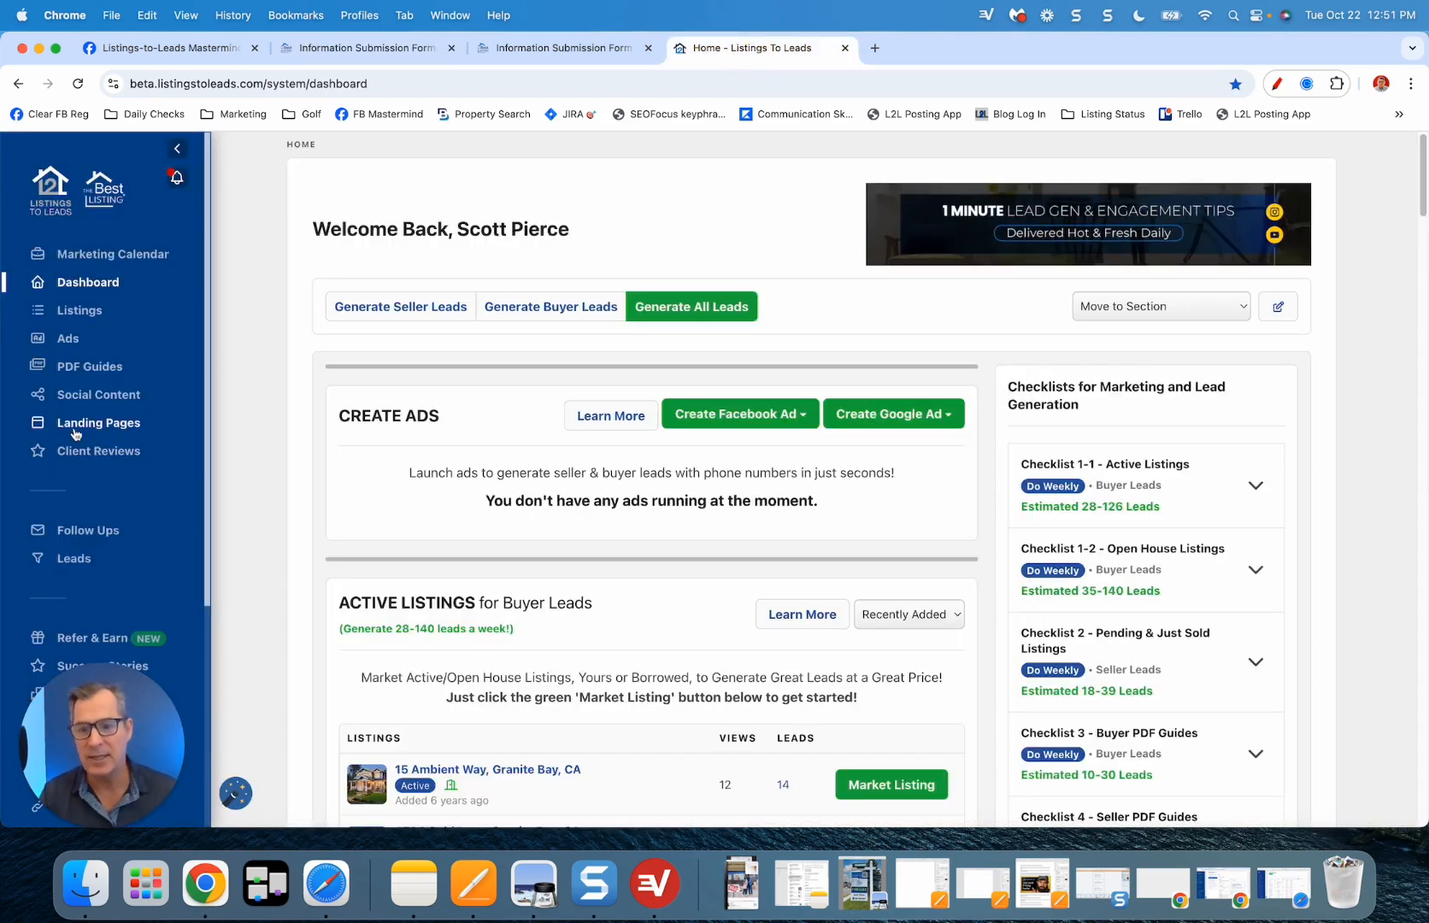
pyautogui.click(133, 420)
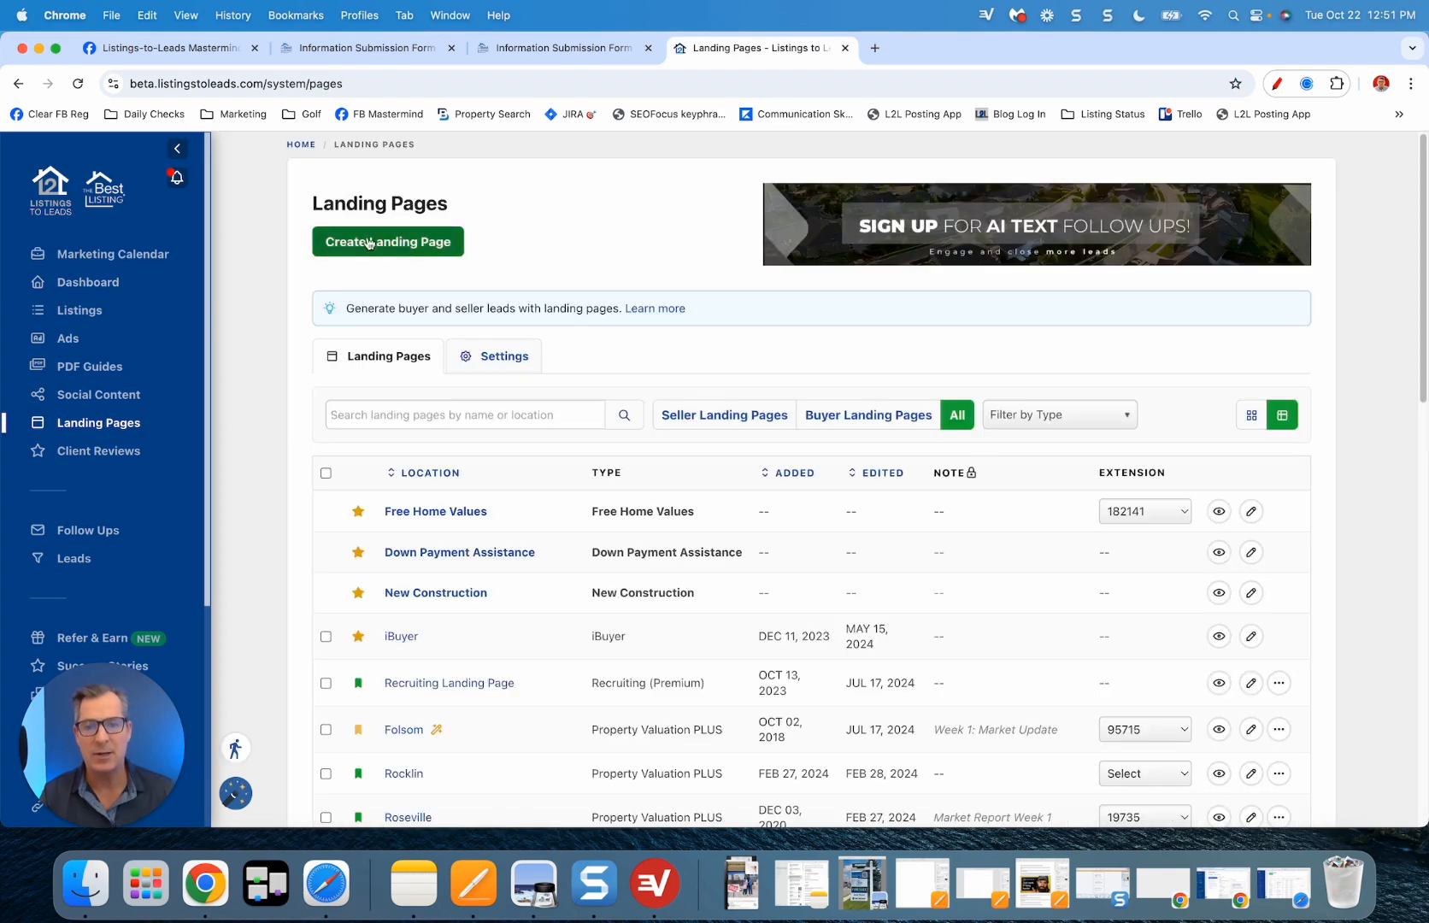
pyautogui.click(388, 245)
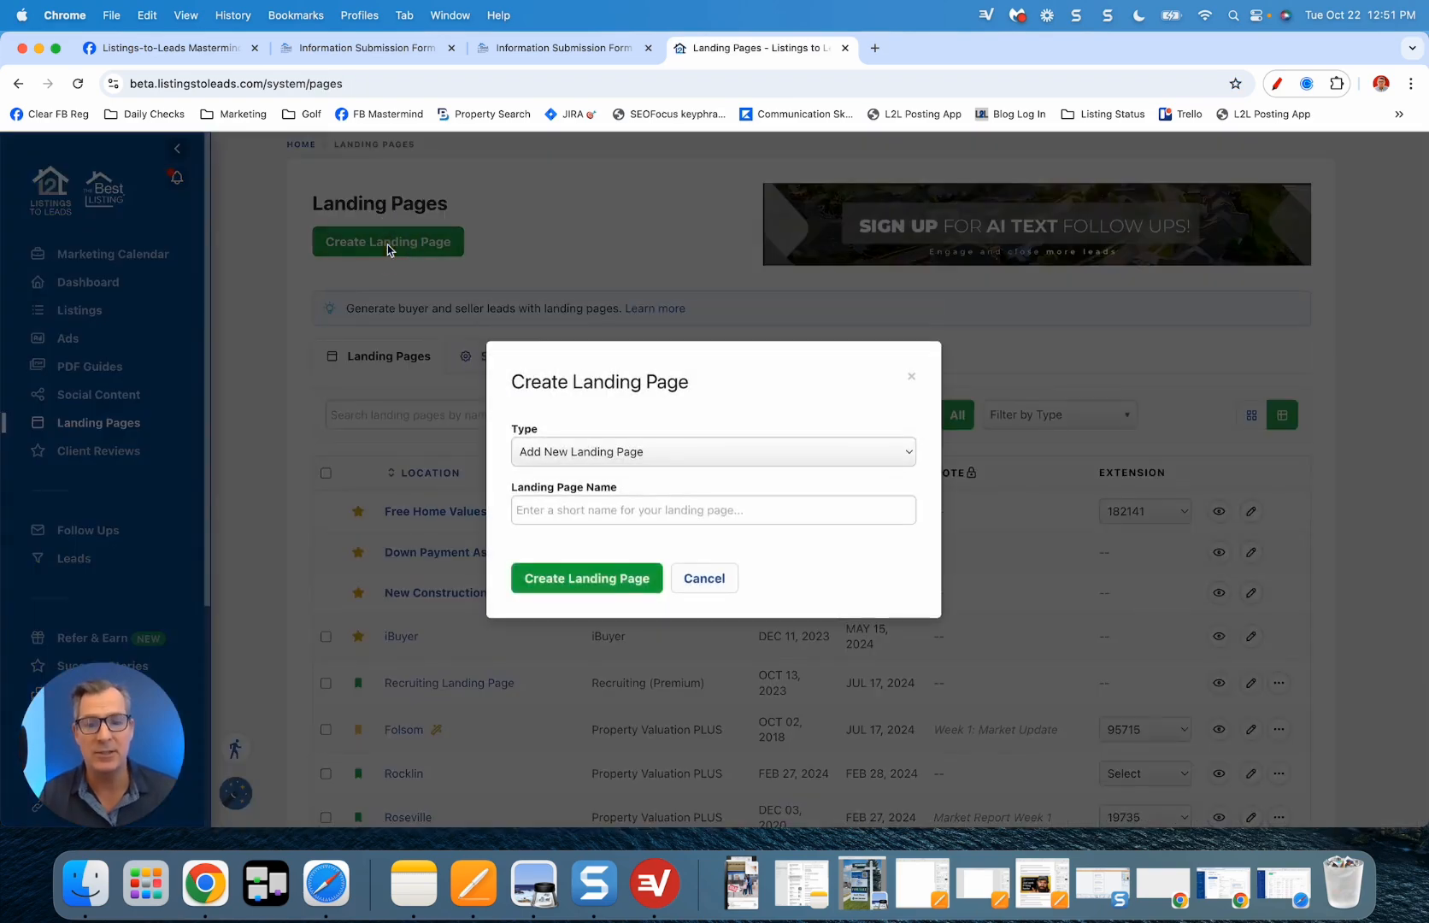
pyautogui.click(627, 453)
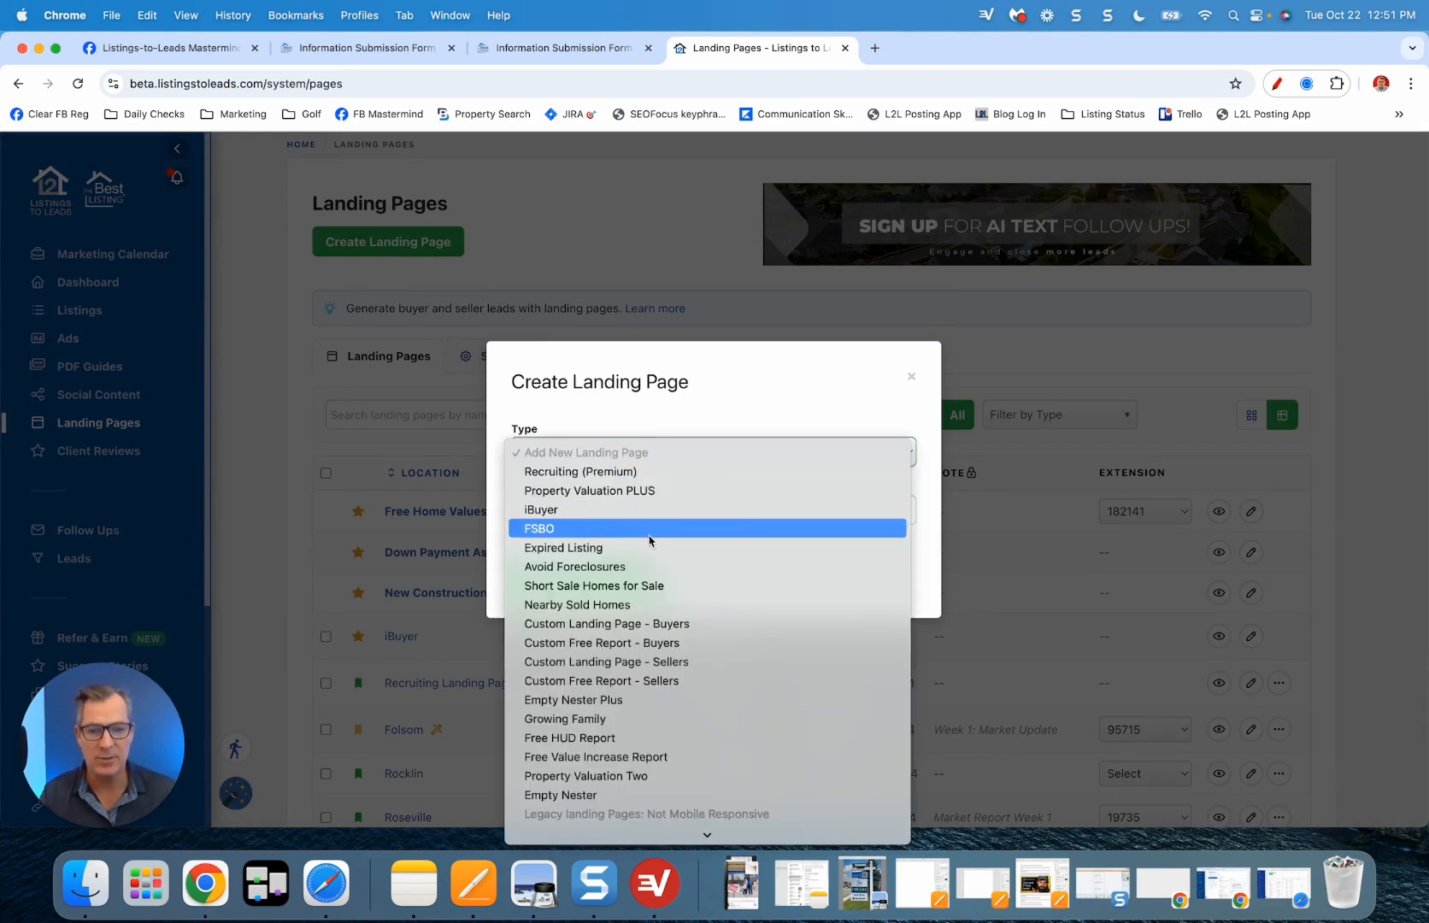
pyautogui.click(587, 568)
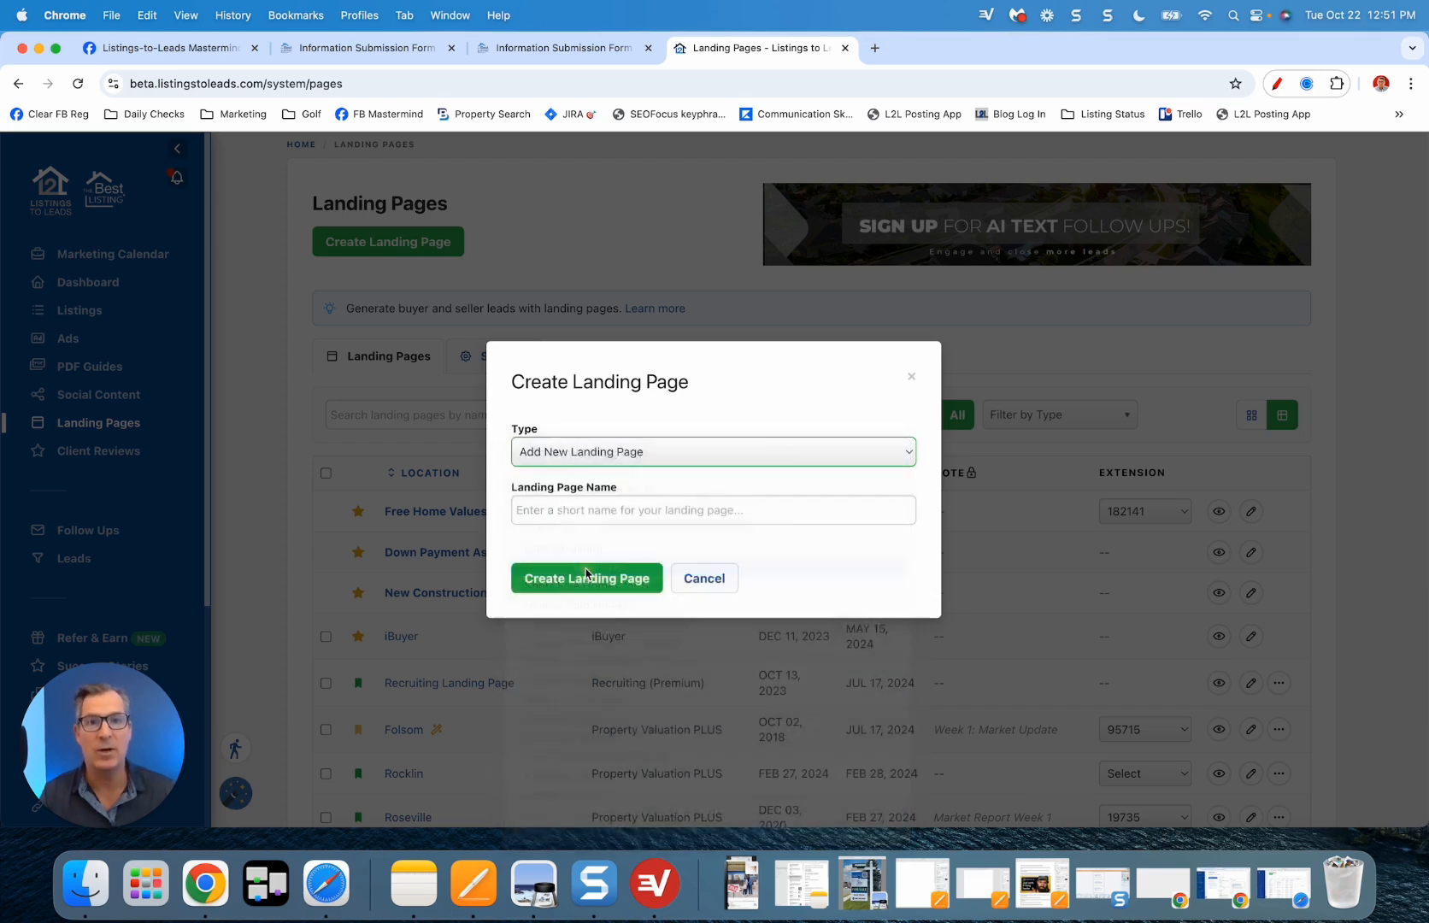
pyautogui.click(590, 508)
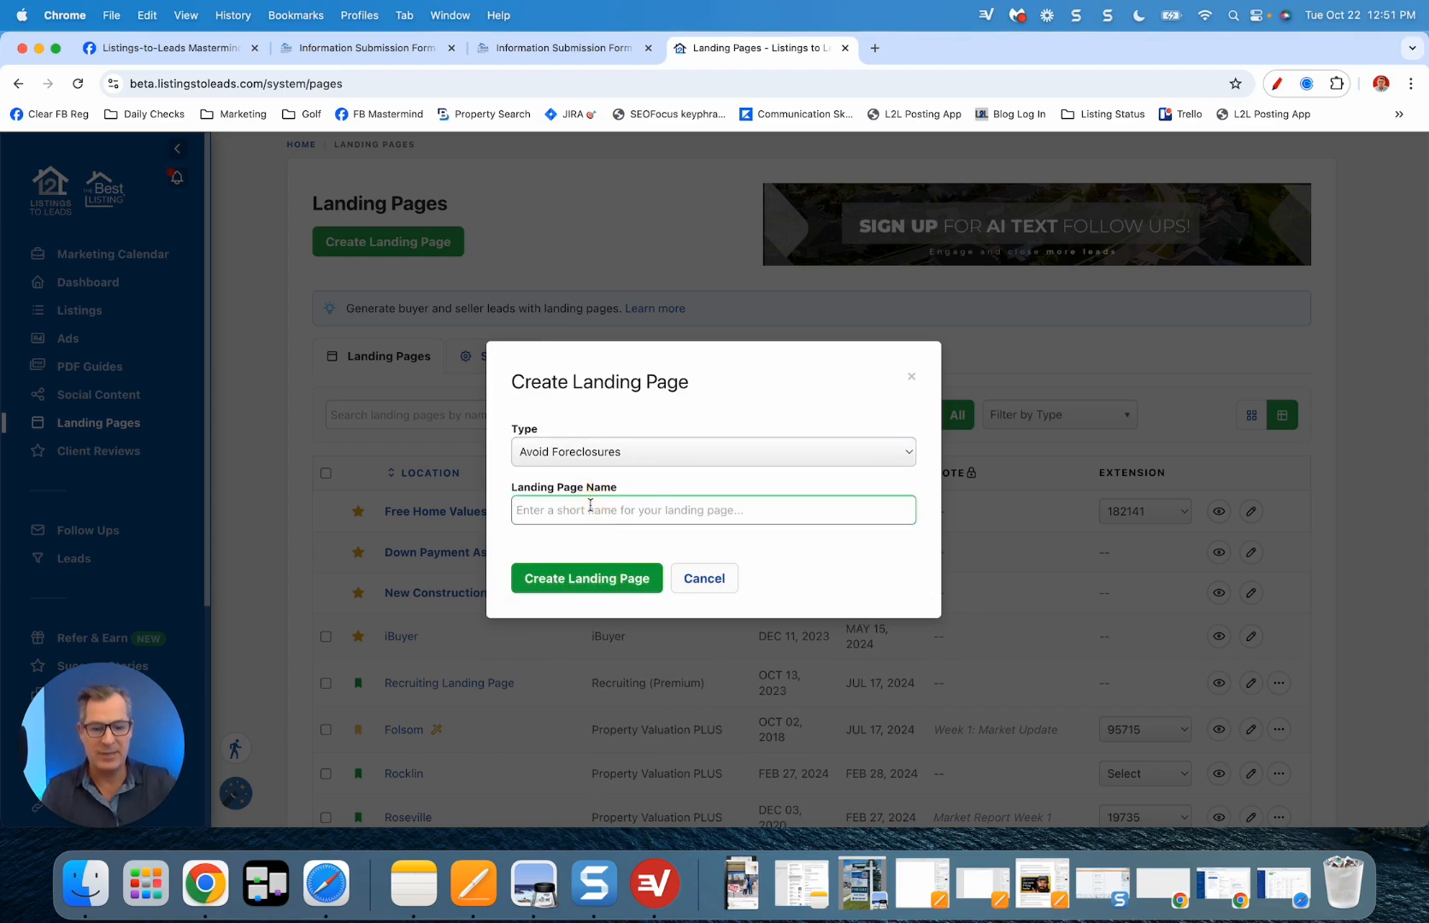
pyautogui.write('Rocklin')
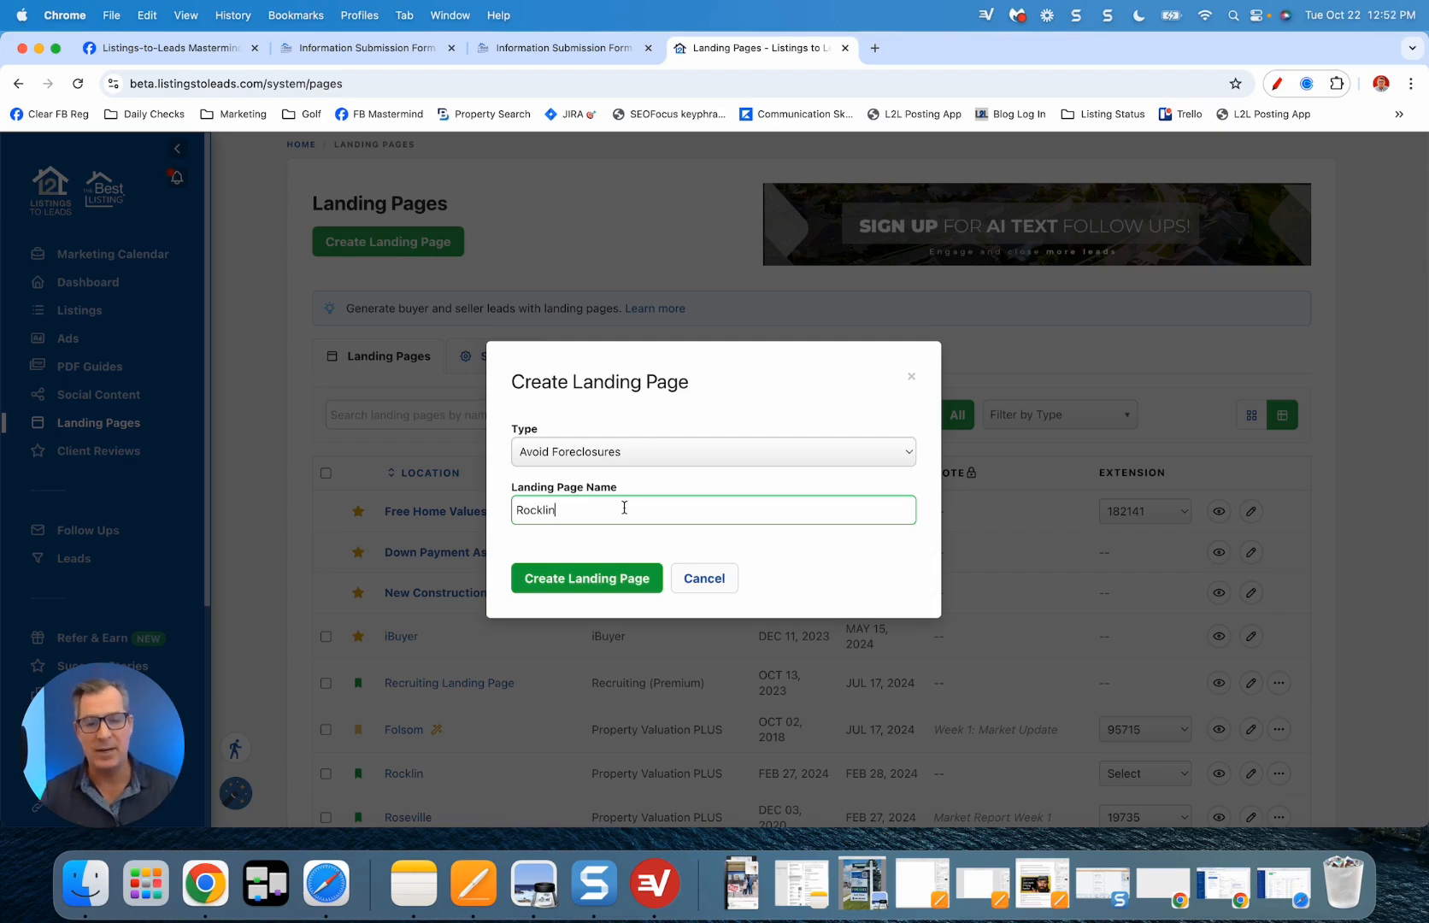
pyautogui.click(600, 587)
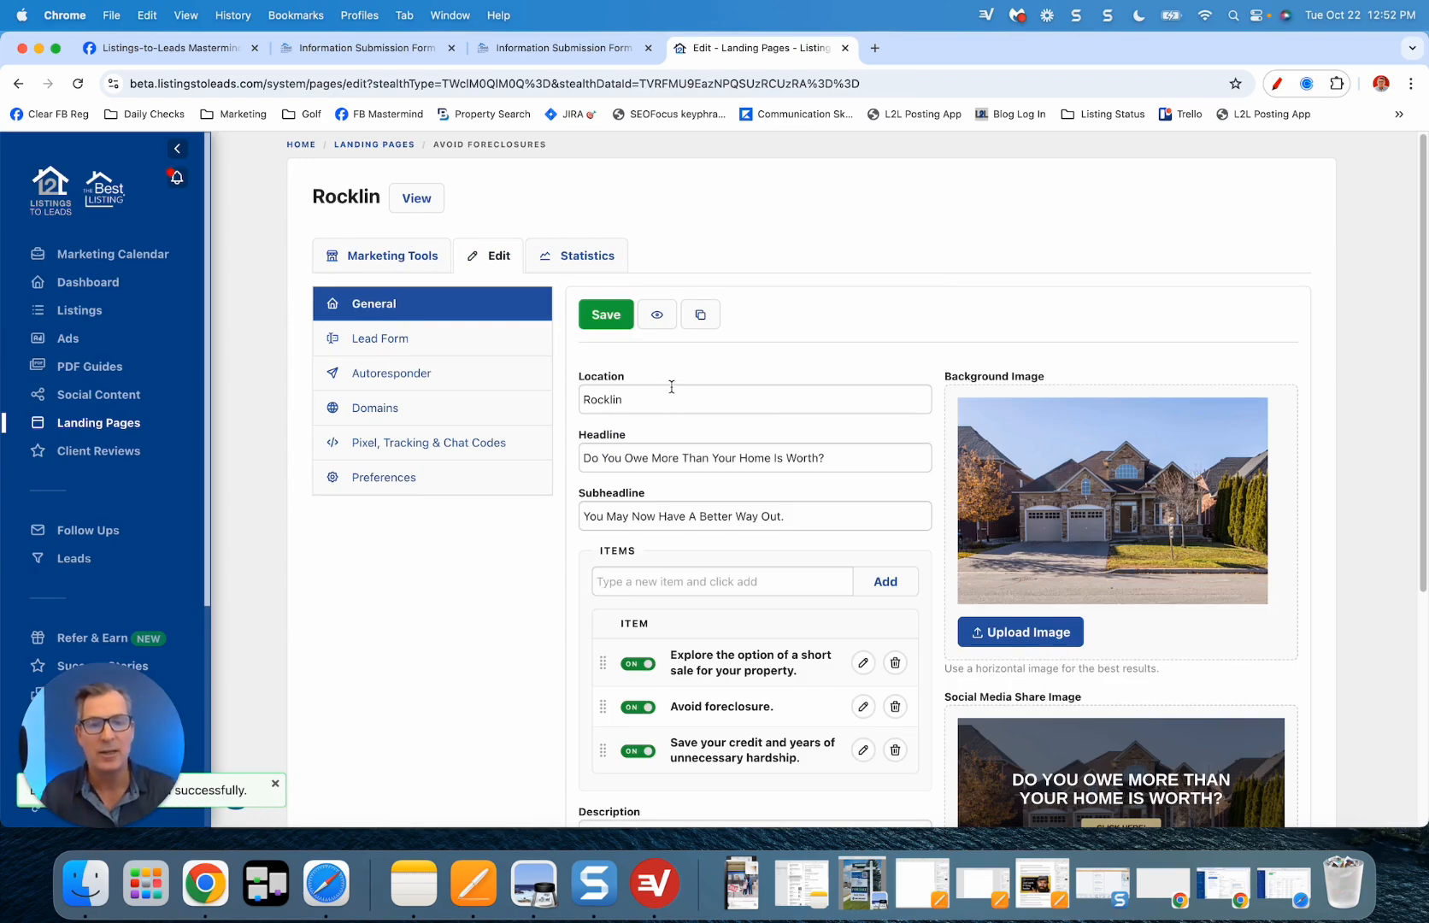
pyautogui.click(428, 203)
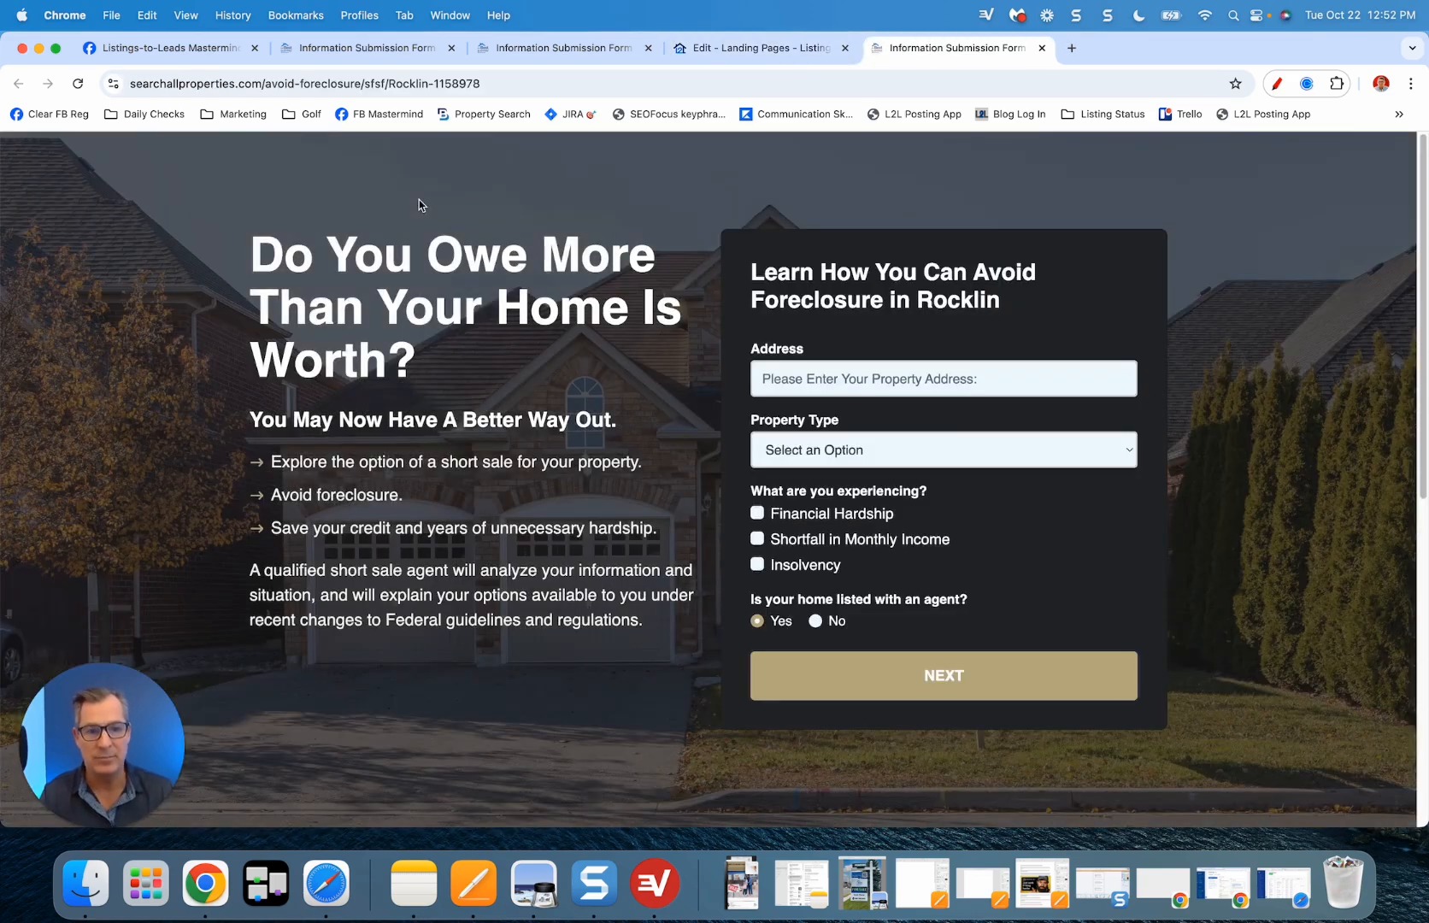
pyautogui.click(774, 49)
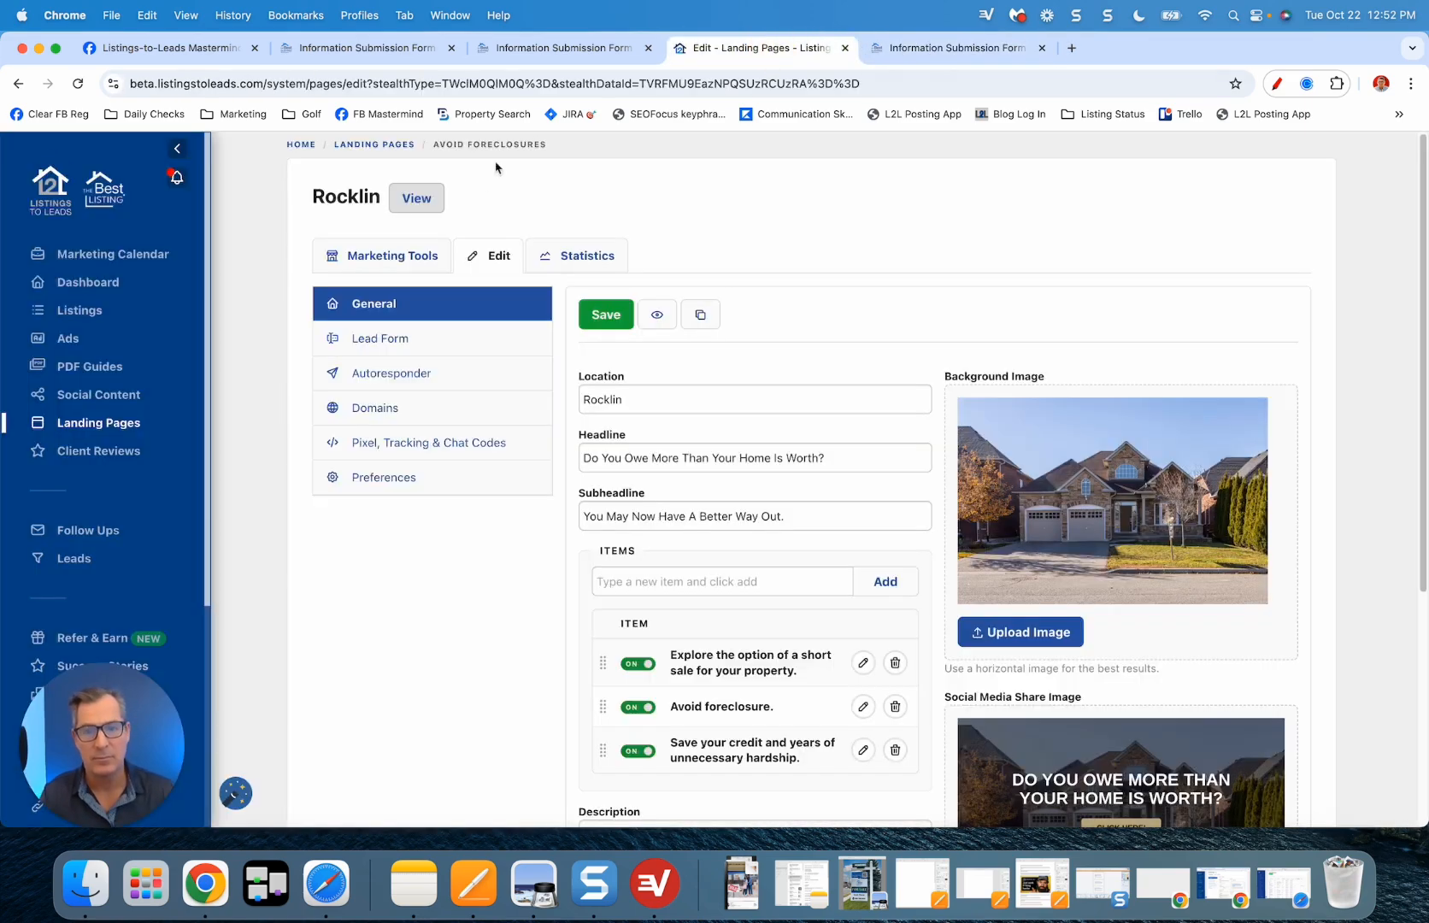
# Step: Start a Facebook and Instagram ad for the Rocklin landing page and target Folsom, California, United States
pyautogui.click(378, 271)
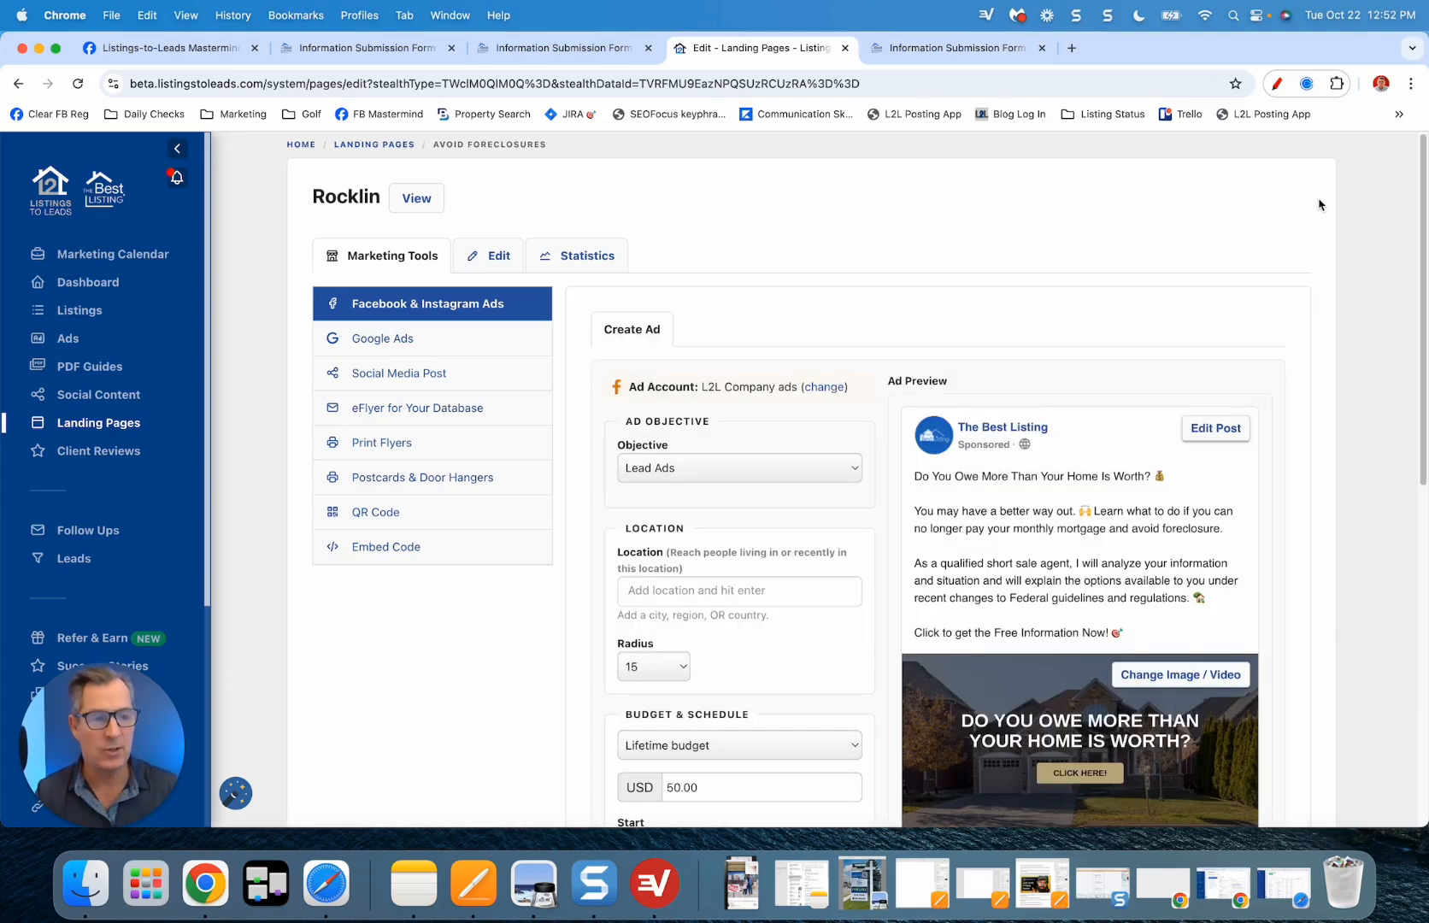
pyautogui.moveTo(1424, 197); pyautogui.dragTo(1427, 316)
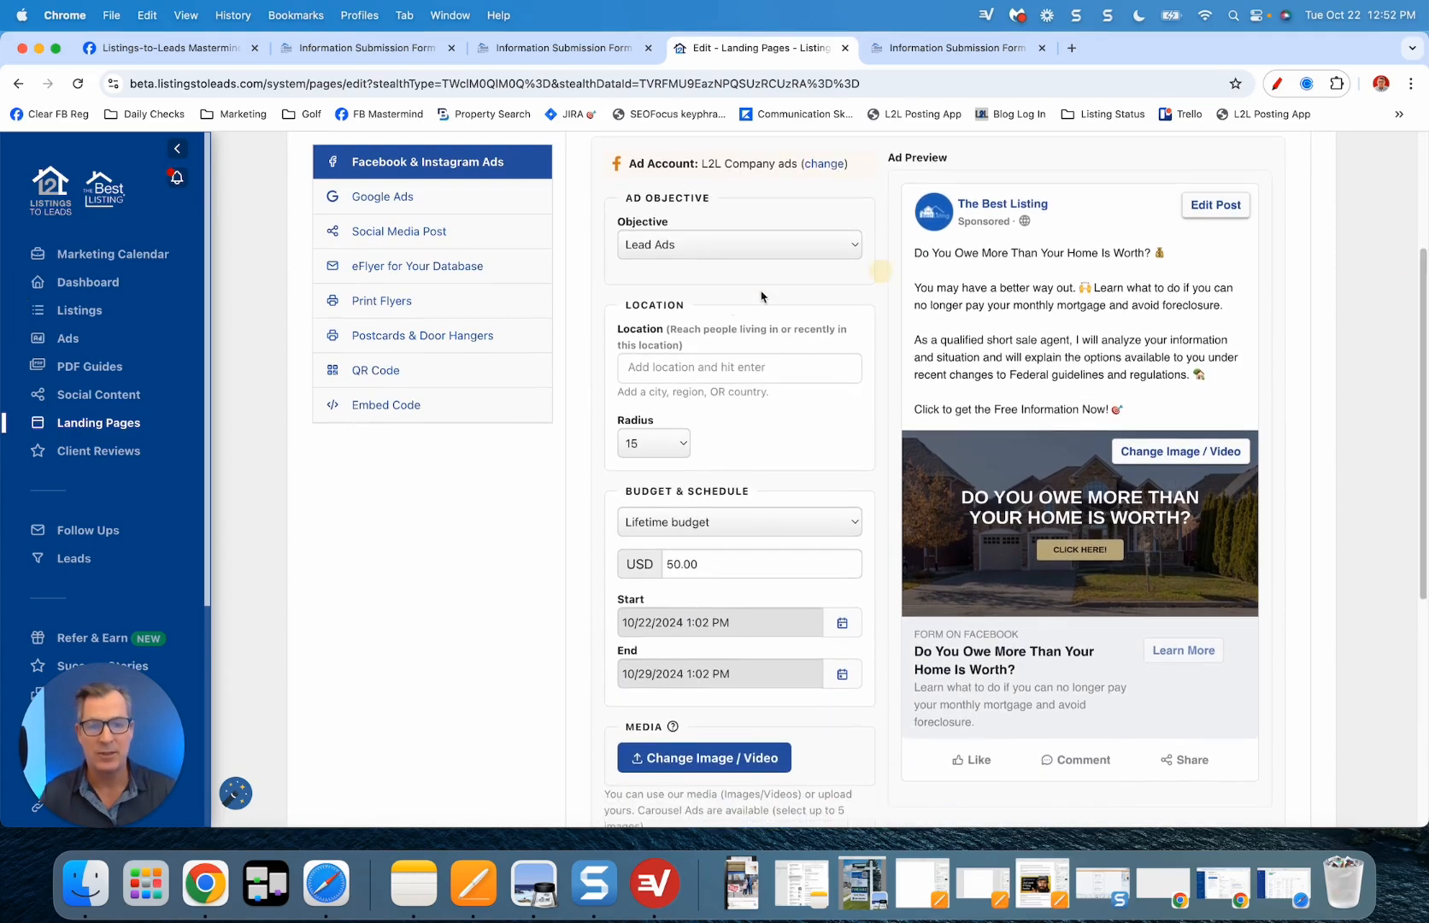
pyautogui.click(709, 373)
pyautogui.write('Fol')
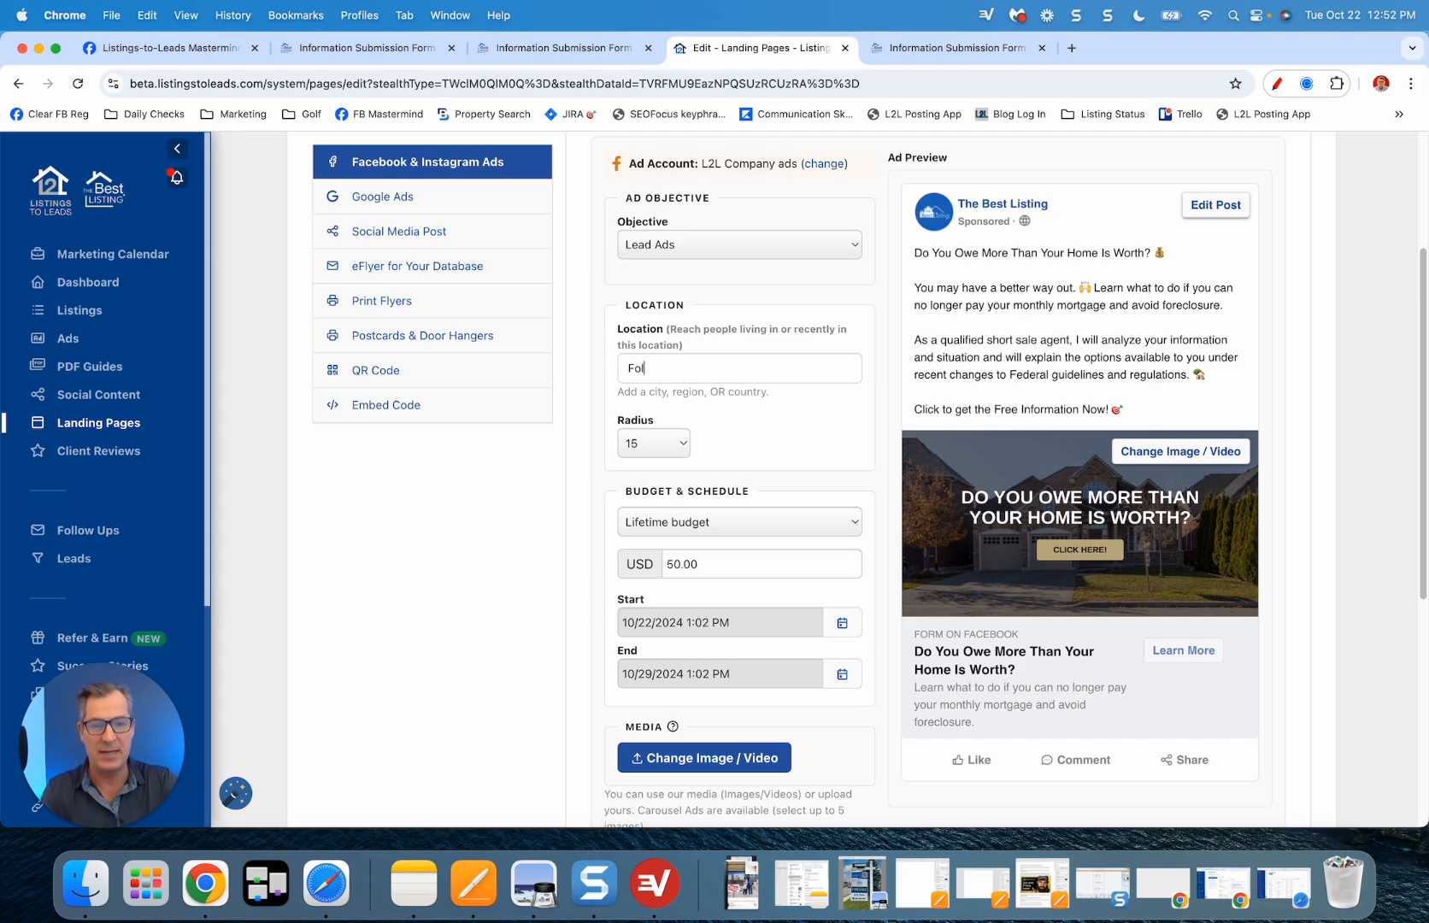
pyautogui.write('som')
pyautogui.click(726, 388)
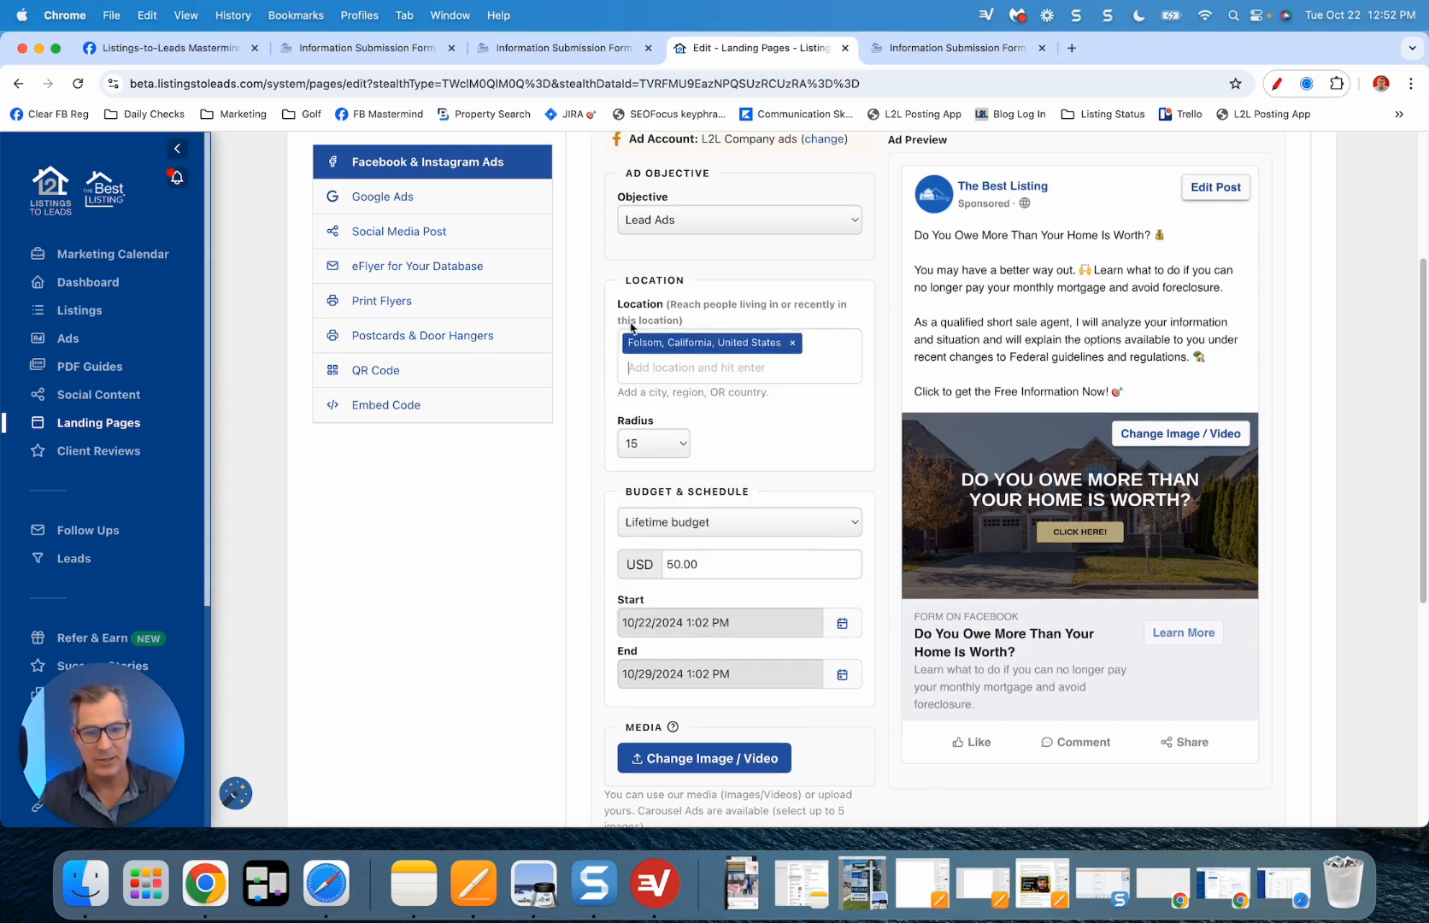
# Step: Review the ad's budget, schedule, media and audience settings, and create the Facebook and Instagram ad
pyautogui.scroll(-2, 587, 543)
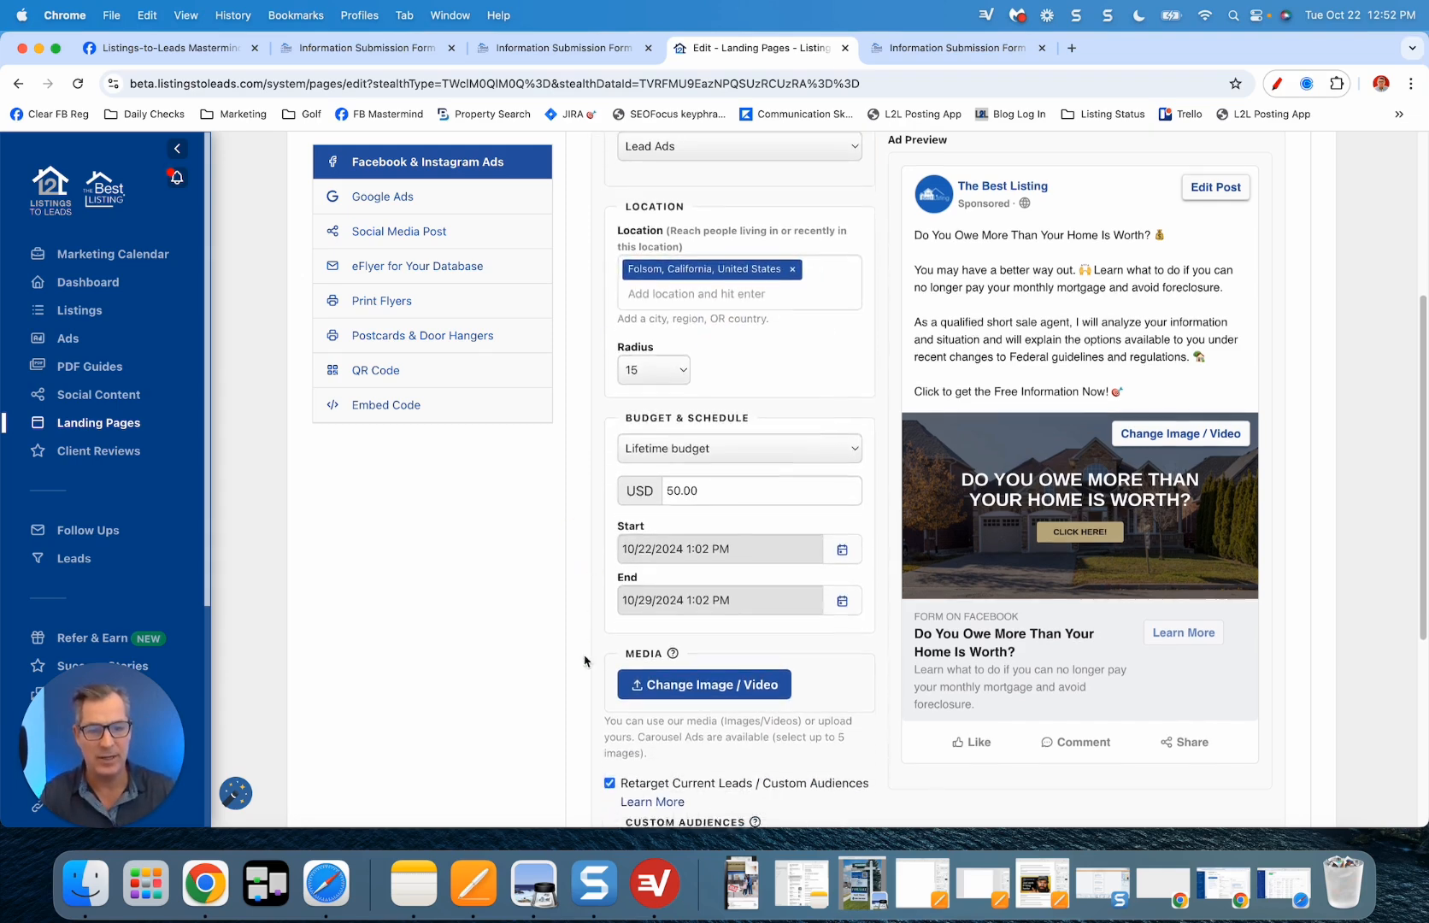
pyautogui.scroll(-4, 584, 661)
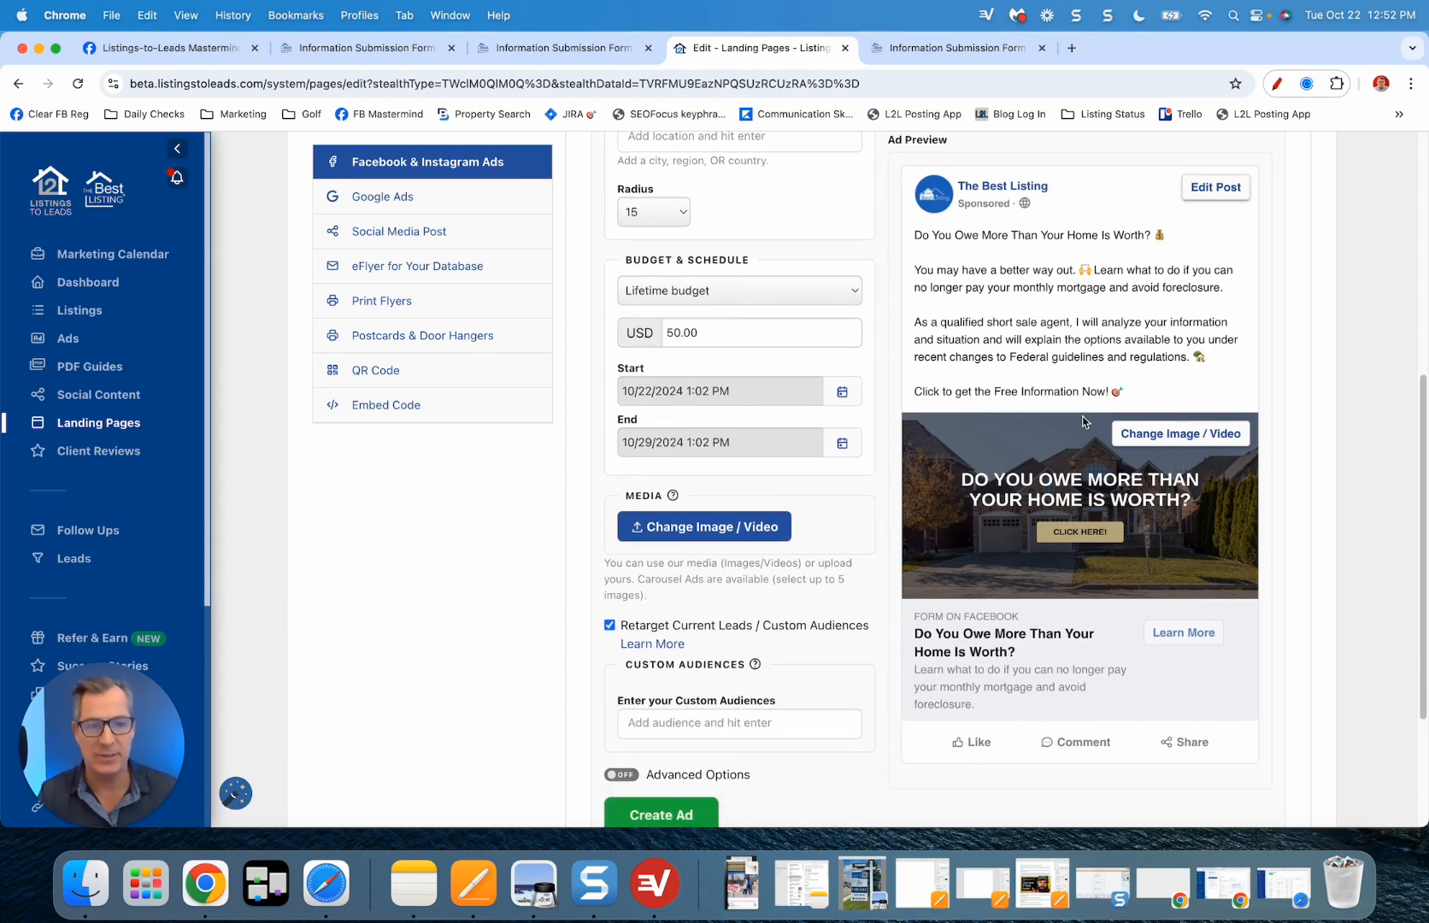
pyautogui.scroll(-3, 887, 568)
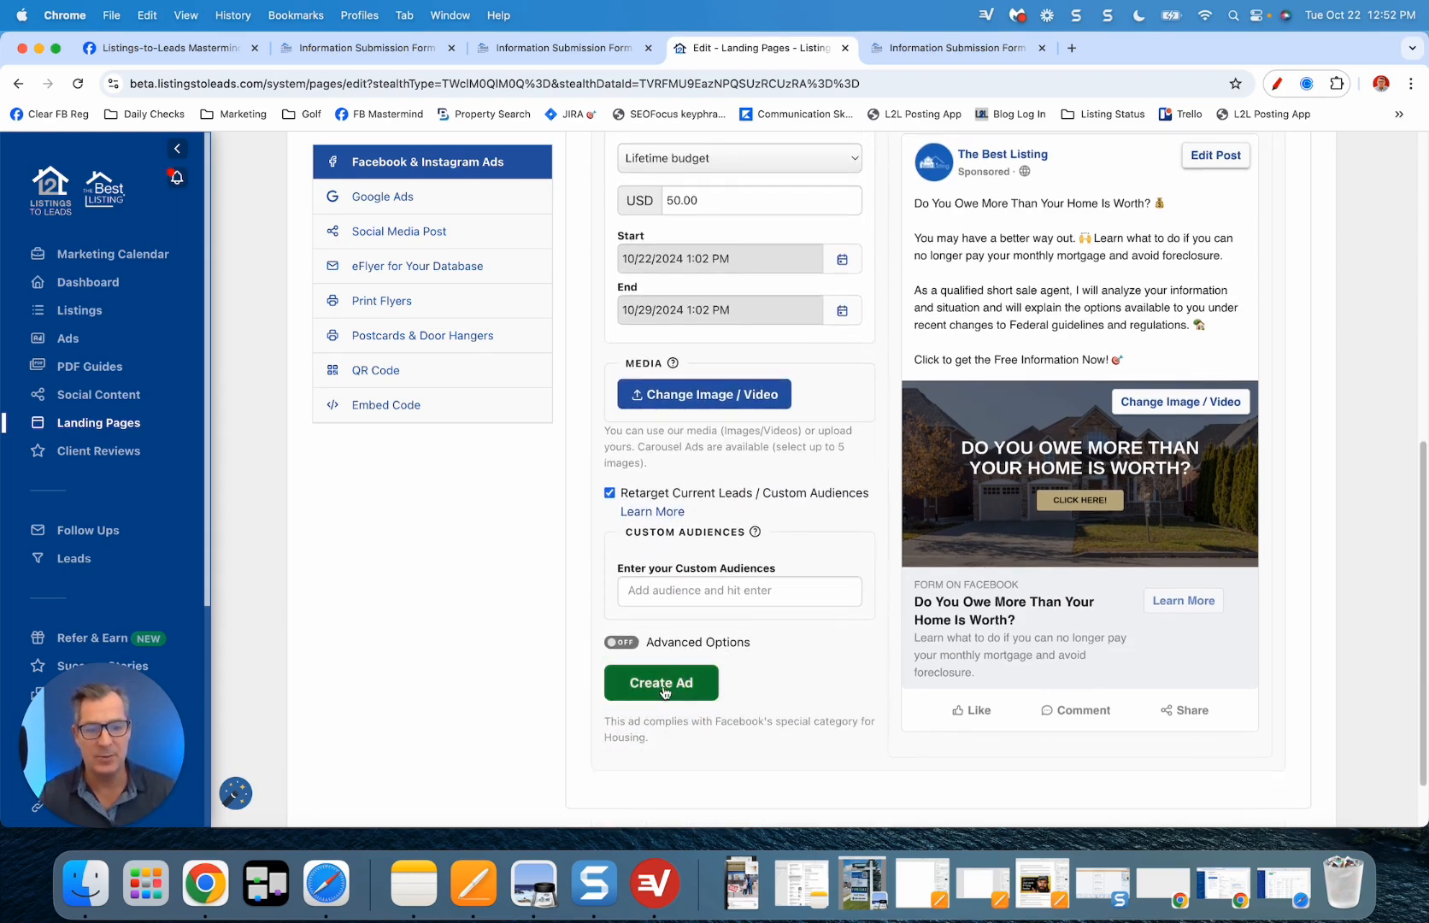
pyautogui.click(664, 690)
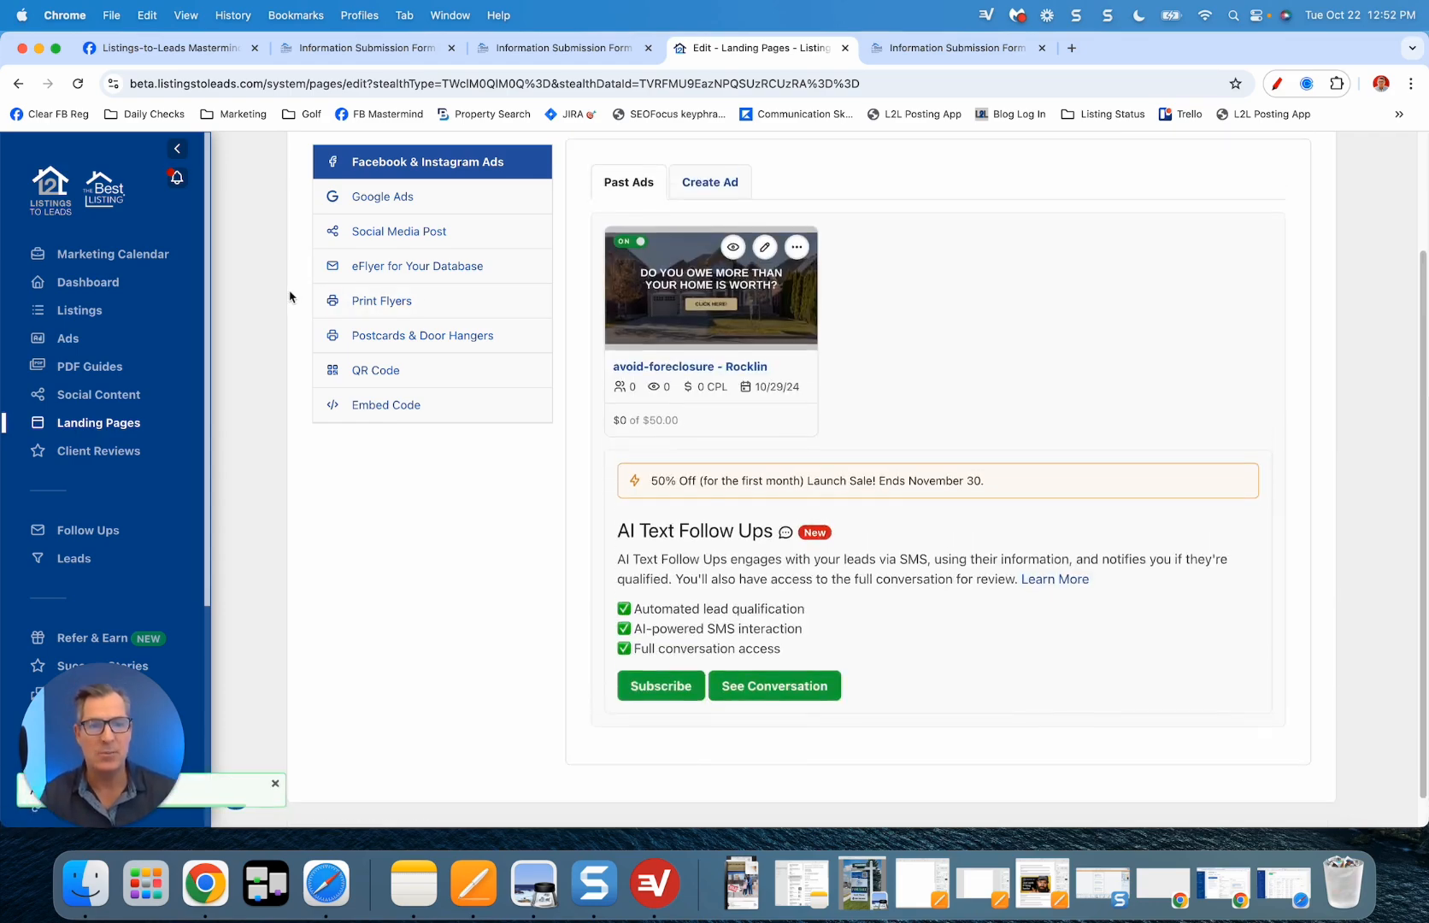
# Step: Start a Google ad for the Rocklin landing page and set its location to Rocklin, California, United States
pyautogui.scroll(3, 290, 297)
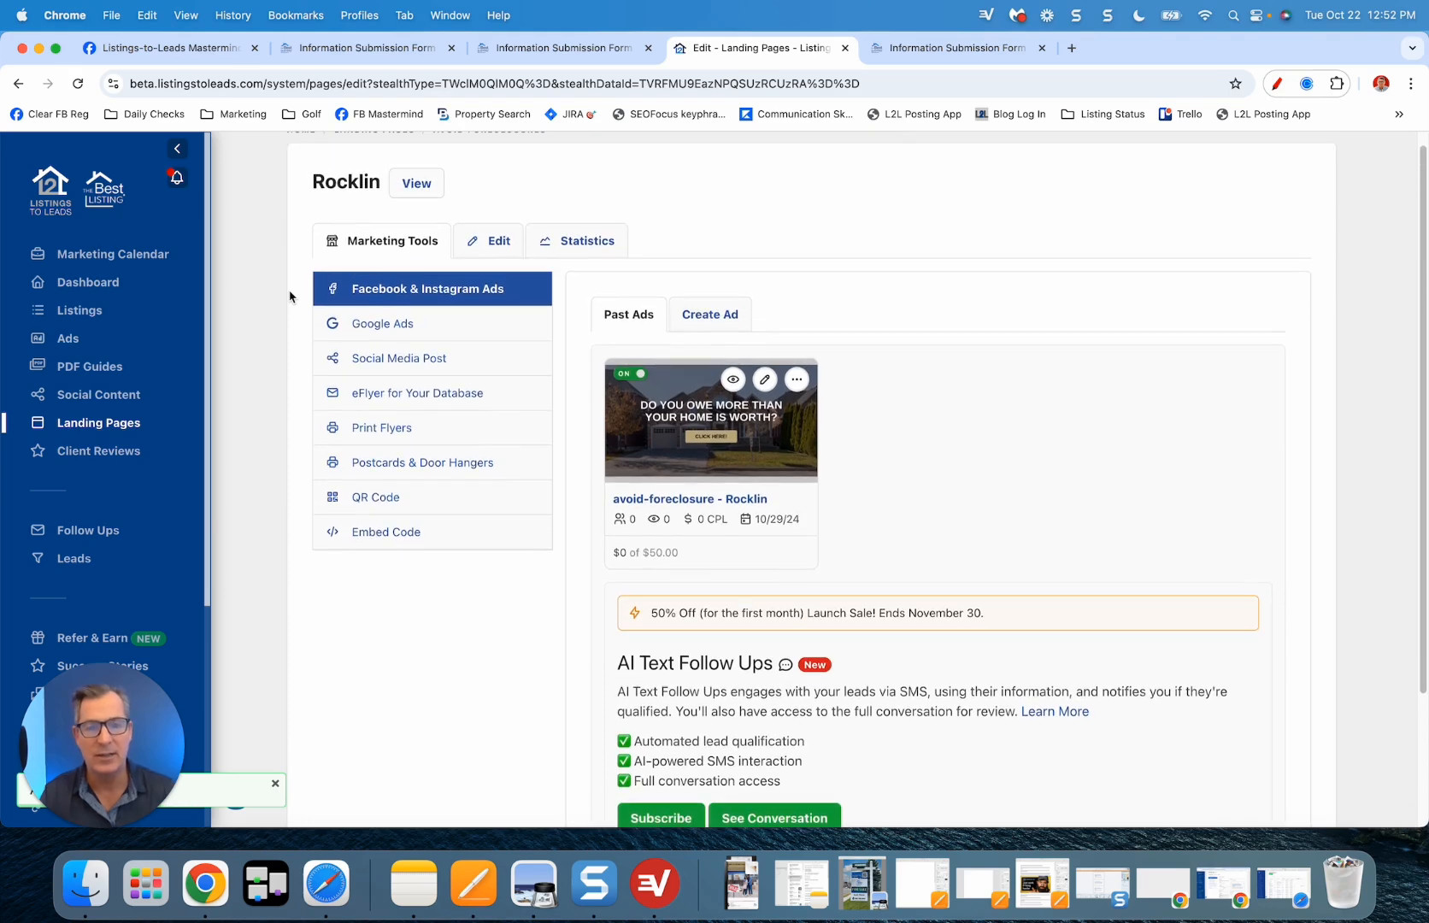
pyautogui.click(390, 331)
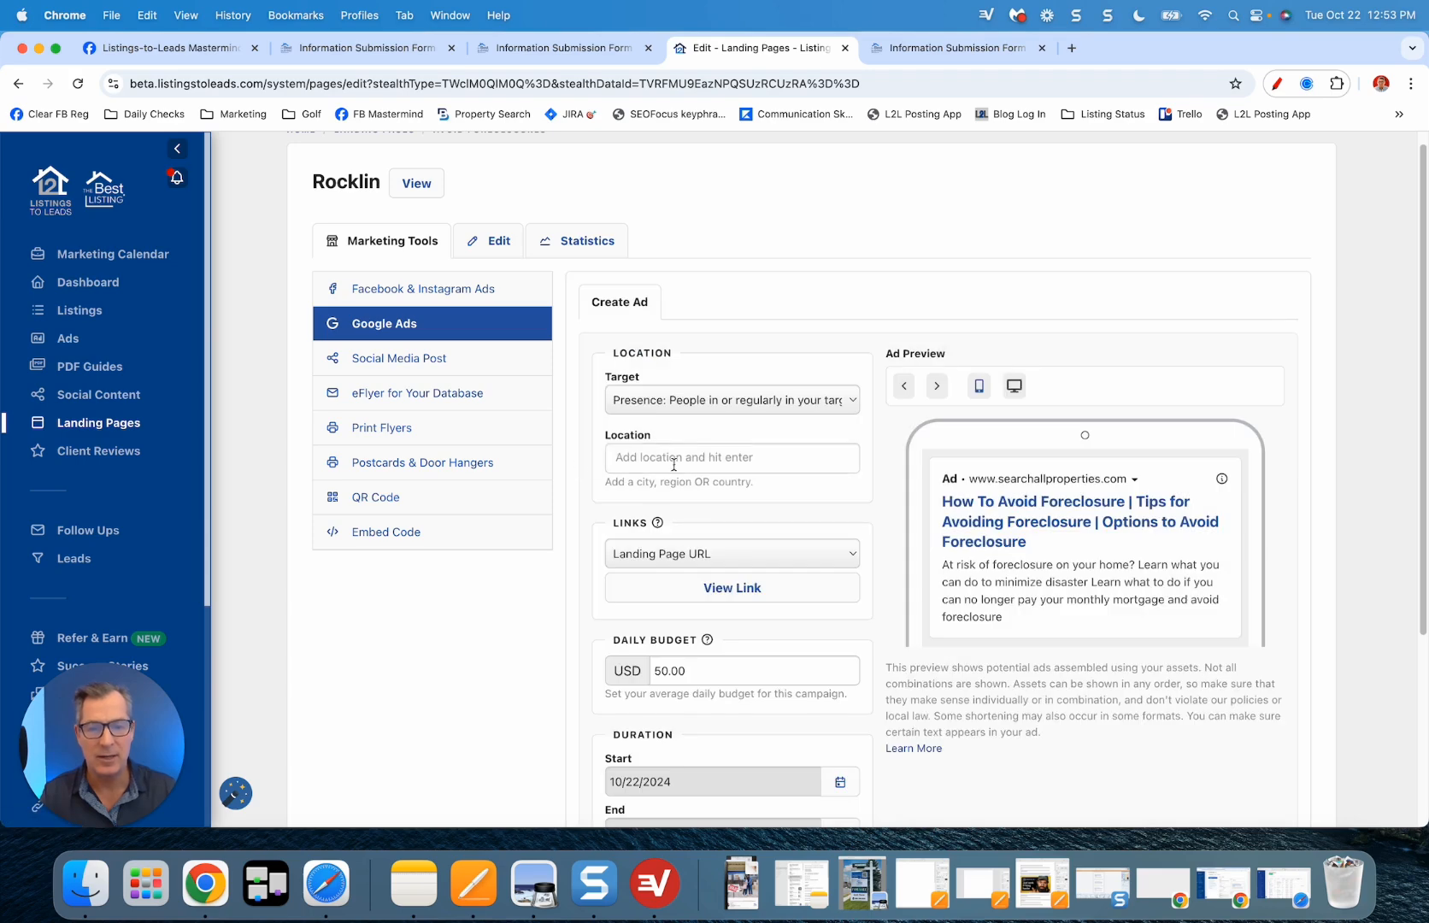
pyautogui.click(673, 461)
pyautogui.write('Fo')
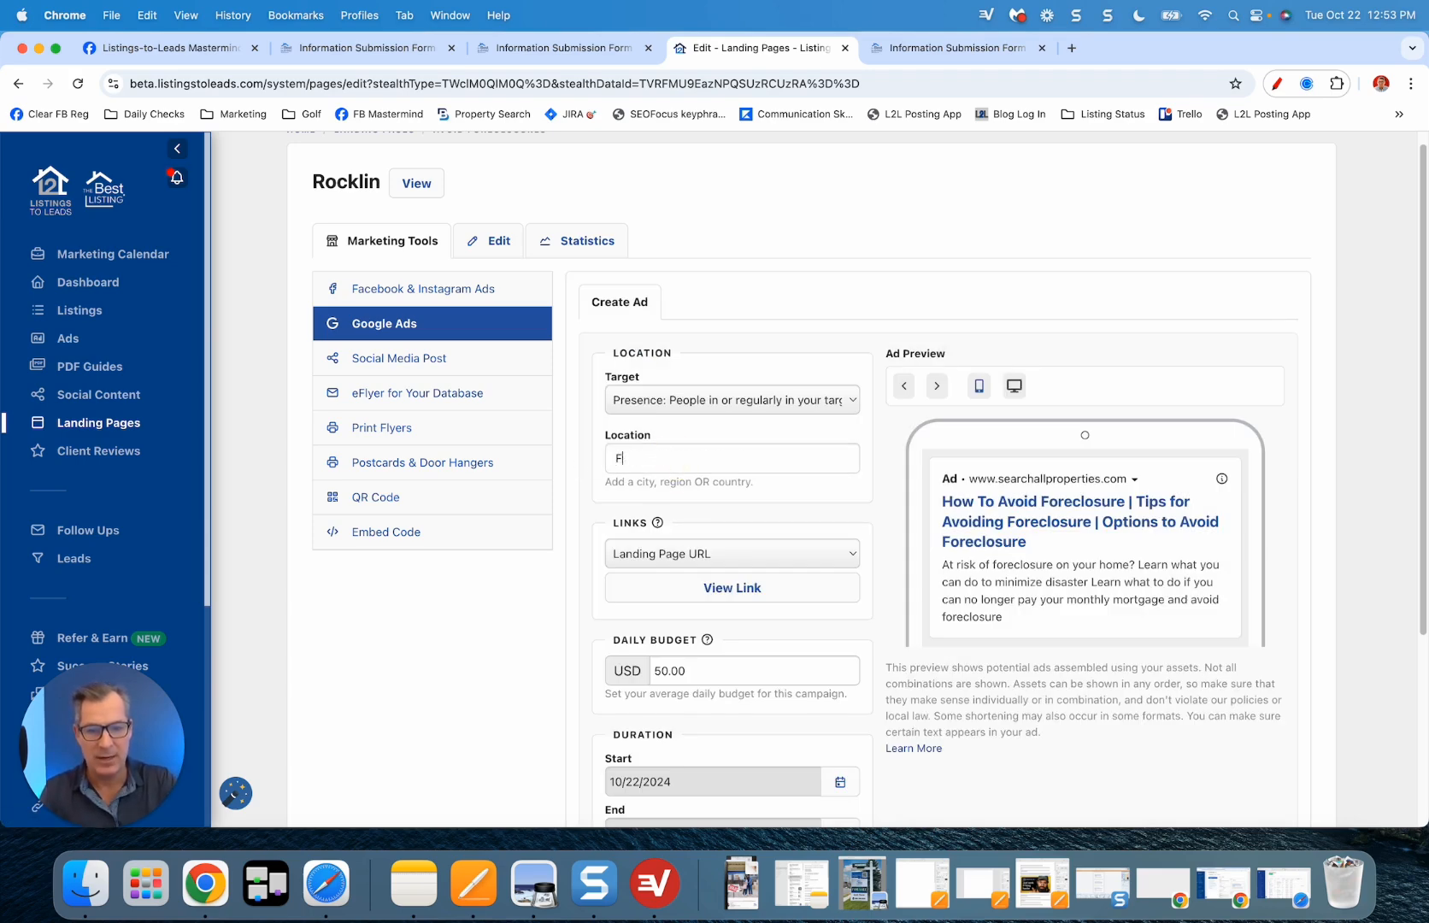
pyautogui.press('BackSpace')
pyautogui.write('Rocklin')
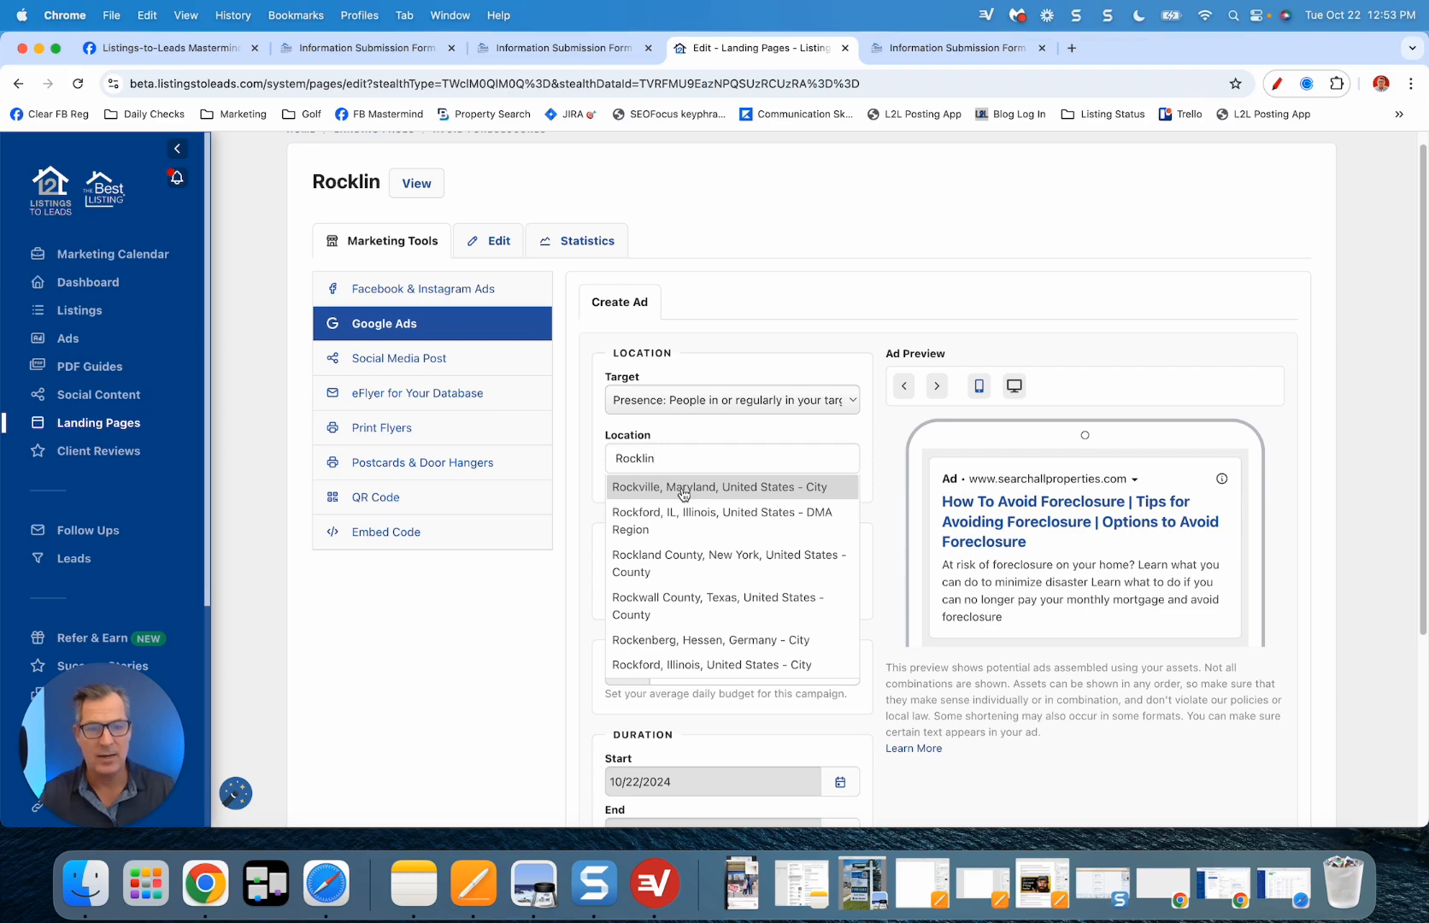
pyautogui.write(', c')
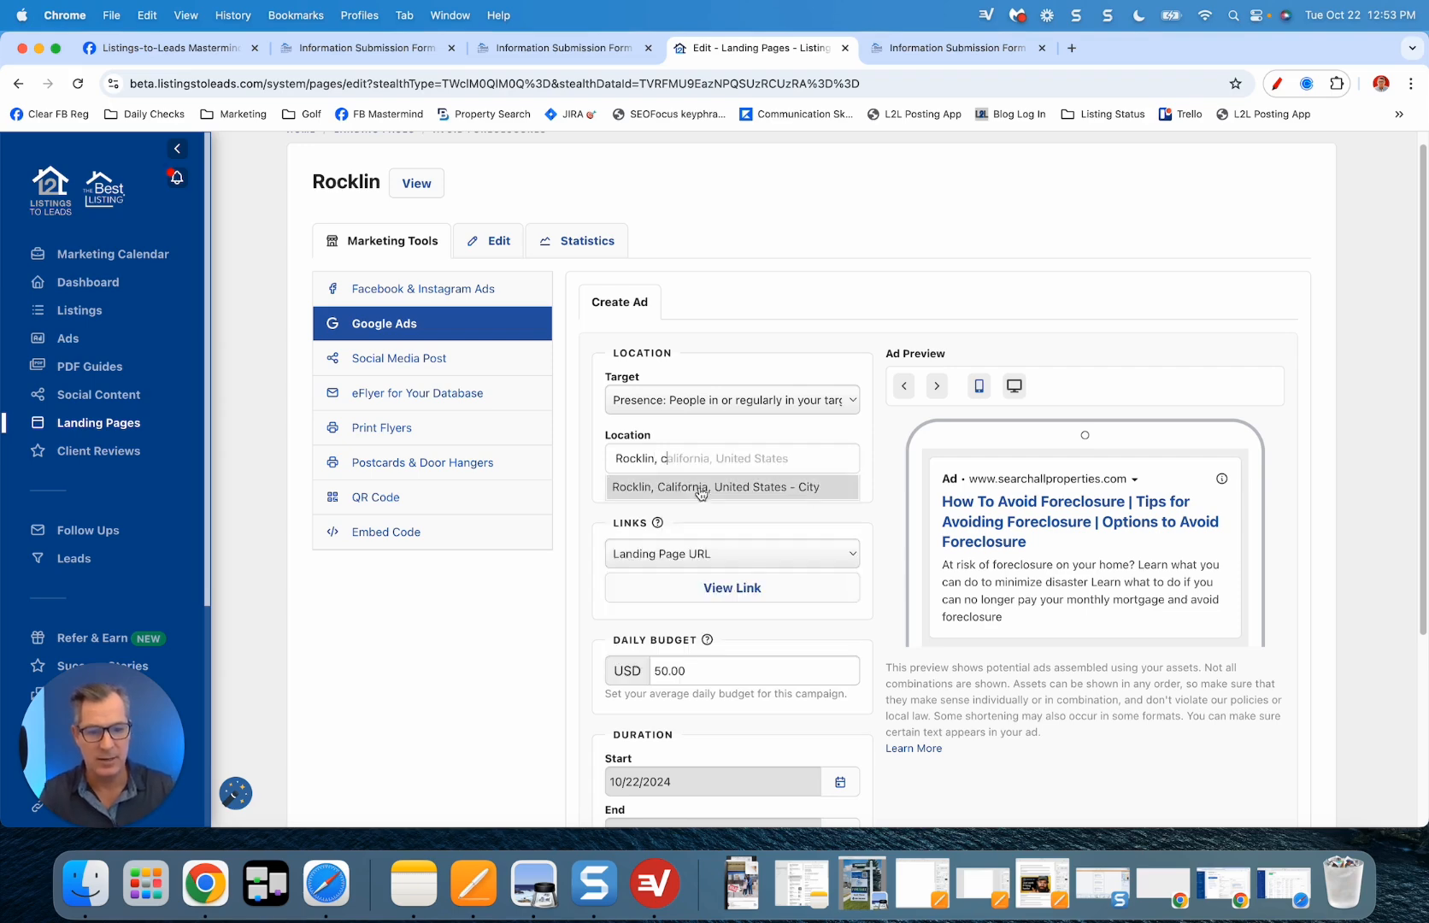
pyautogui.click(701, 487)
pyautogui.scroll(-3, 583, 622)
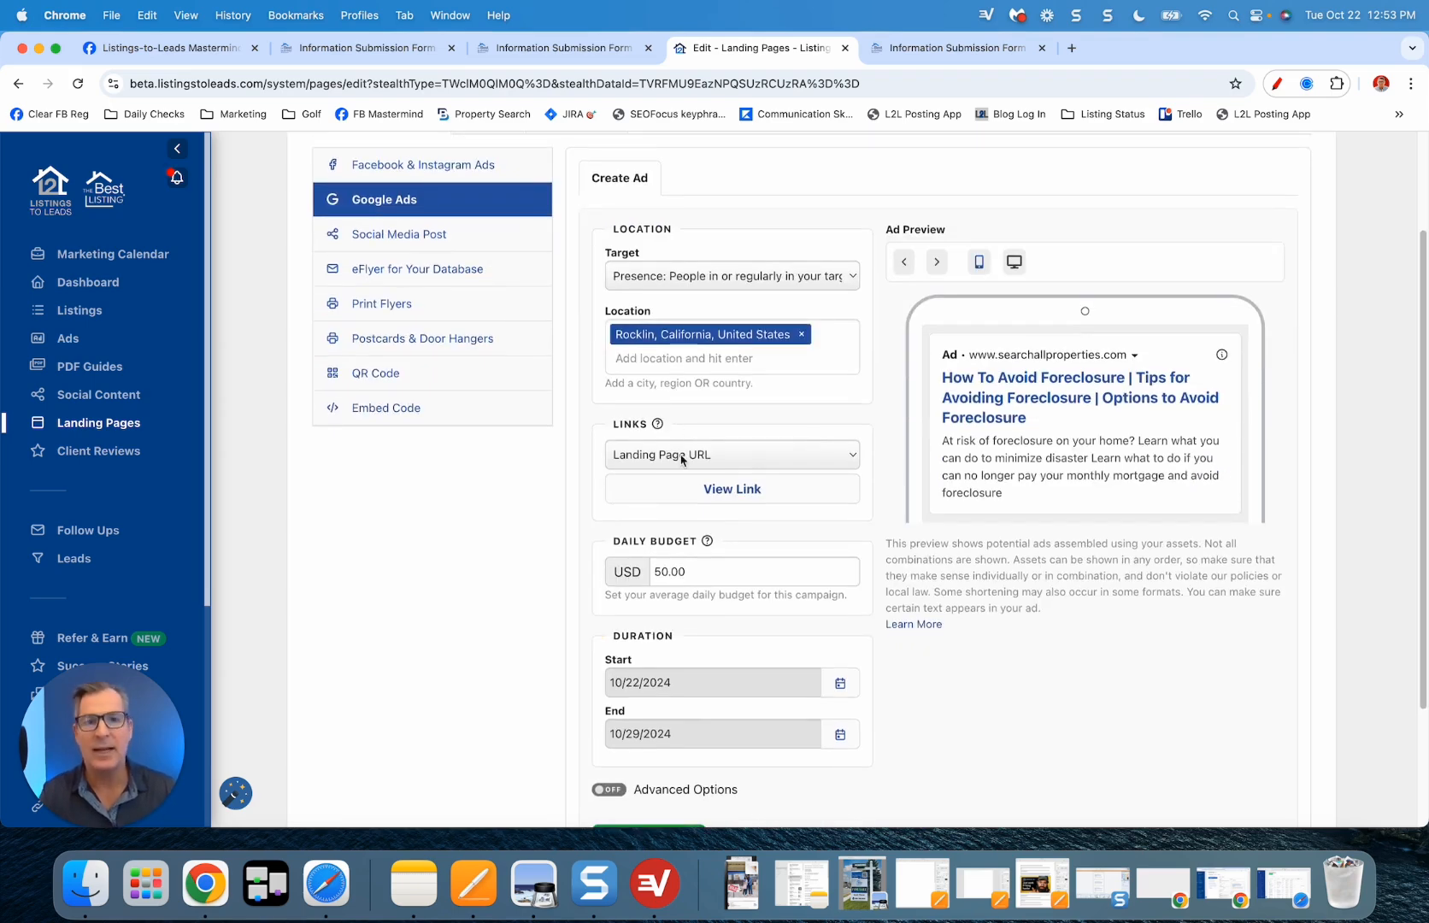
pyautogui.click(590, 575)
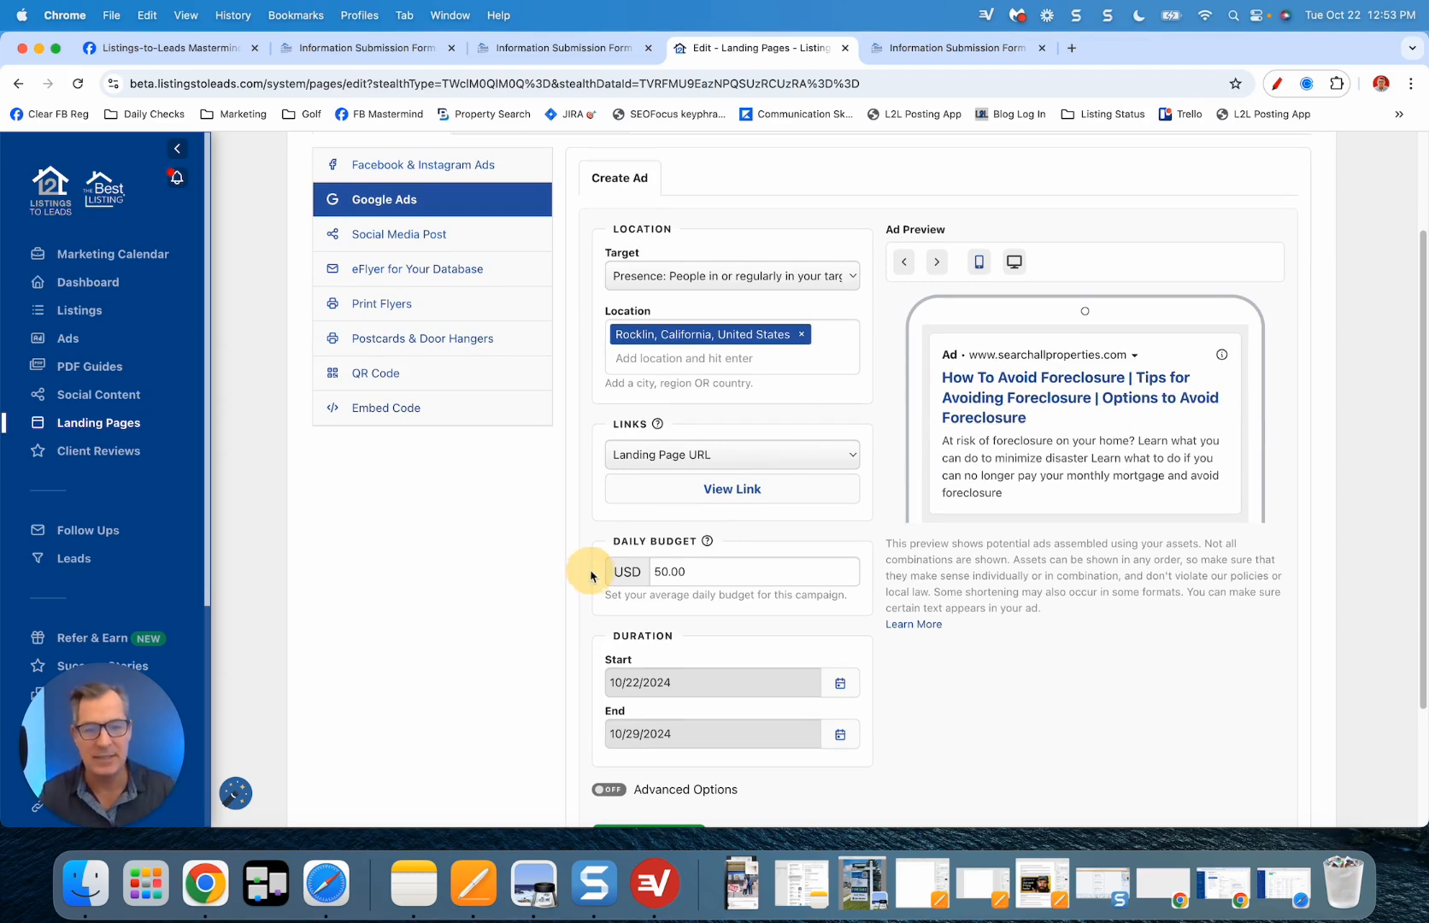
# Step: Review the Google ad's daily budget and duration, and create the ad for the Rocklin landing page
pyautogui.scroll(-4, 590, 575)
pyautogui.click(677, 404)
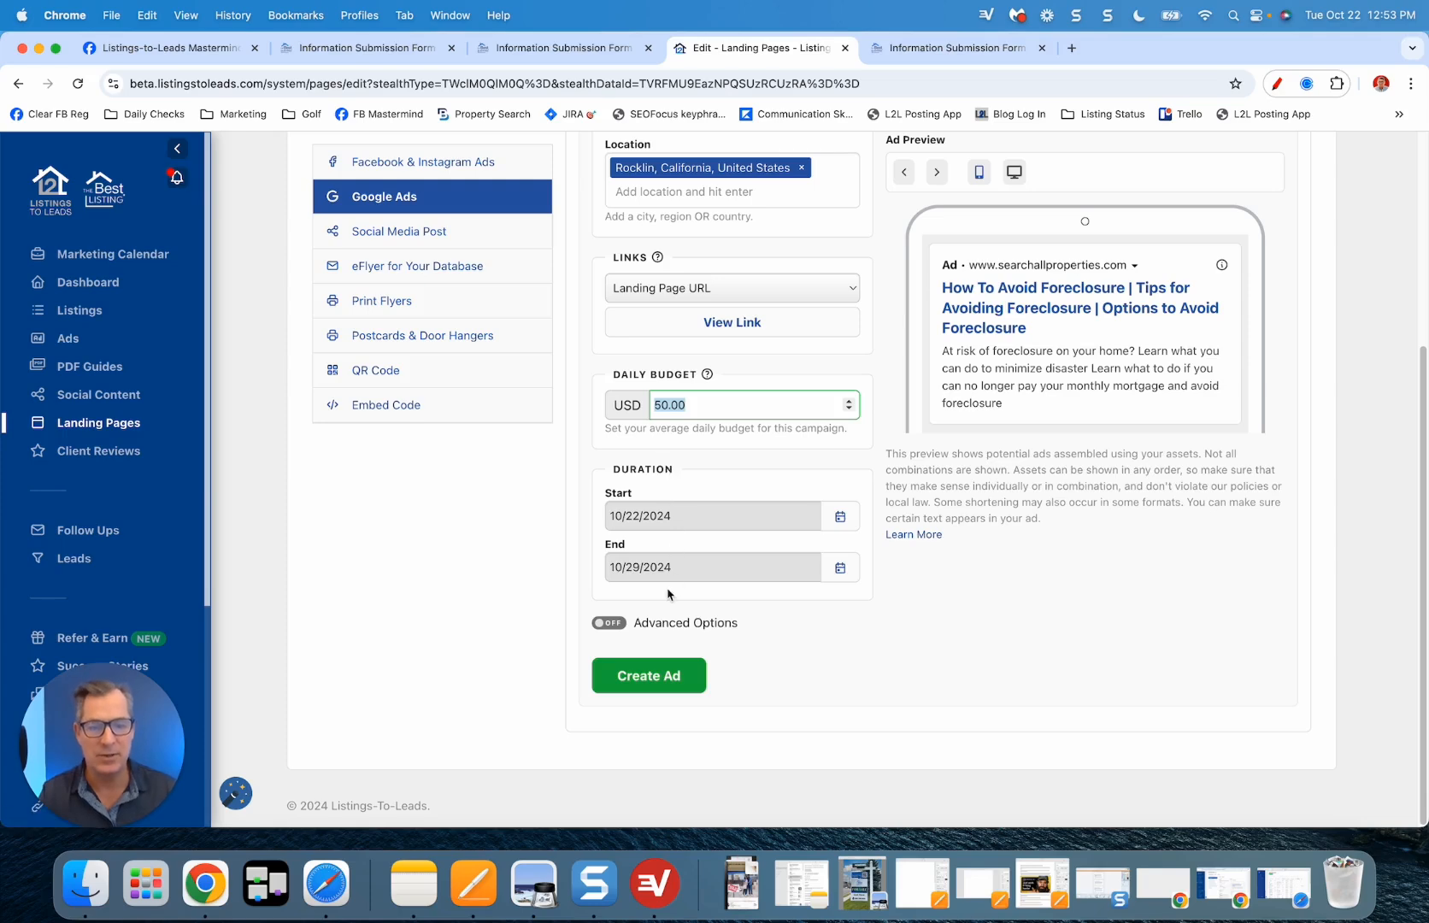
pyautogui.click(648, 675)
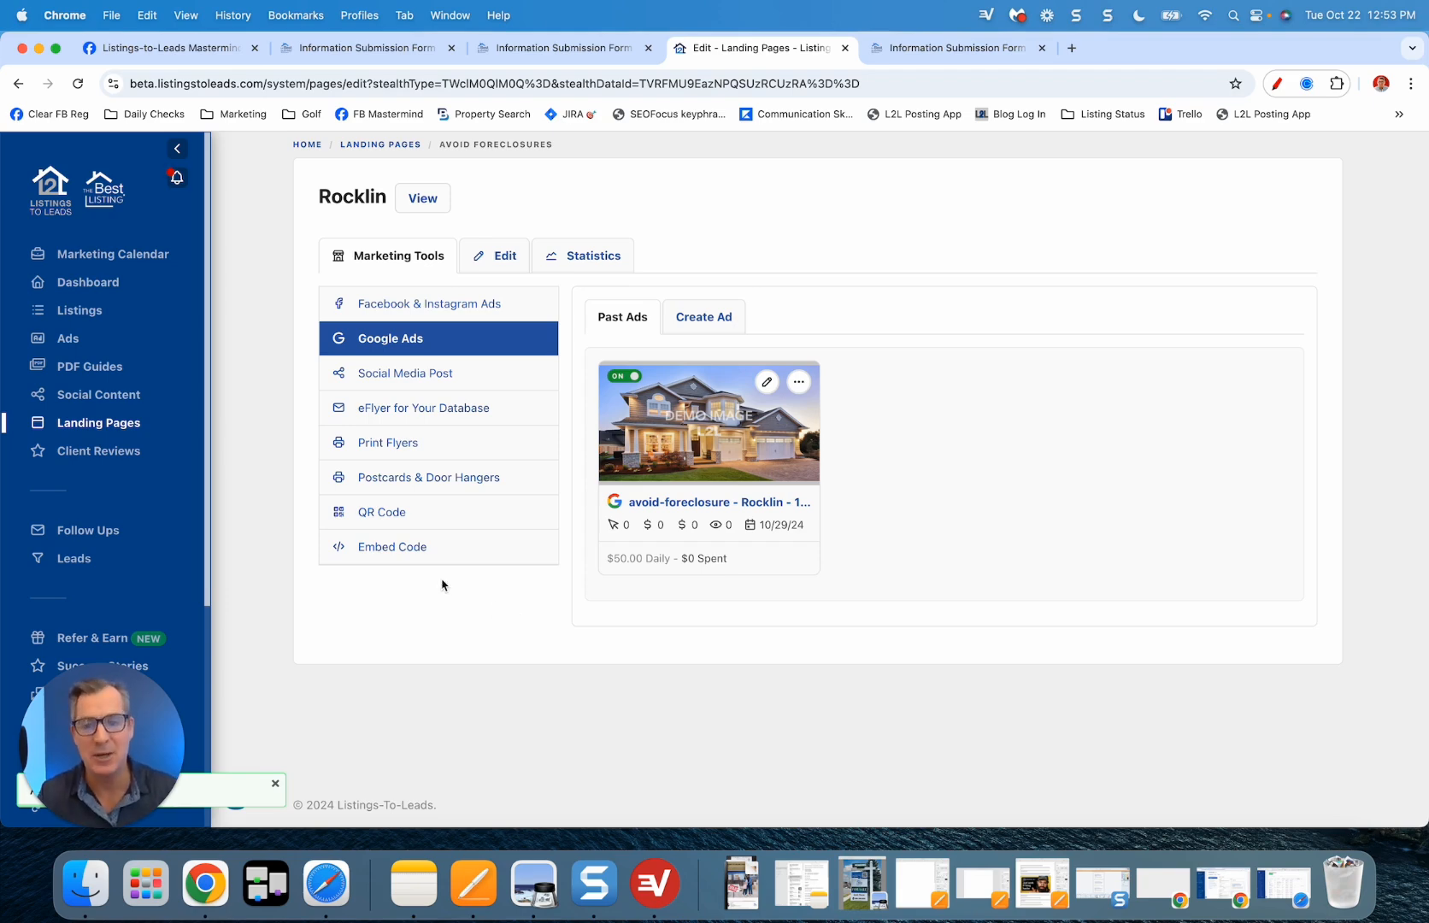
# Step: Examine the Rocklin page's ready-made social media post, including its text, headline, media, target accounts and Facebook preview
pyautogui.click(399, 379)
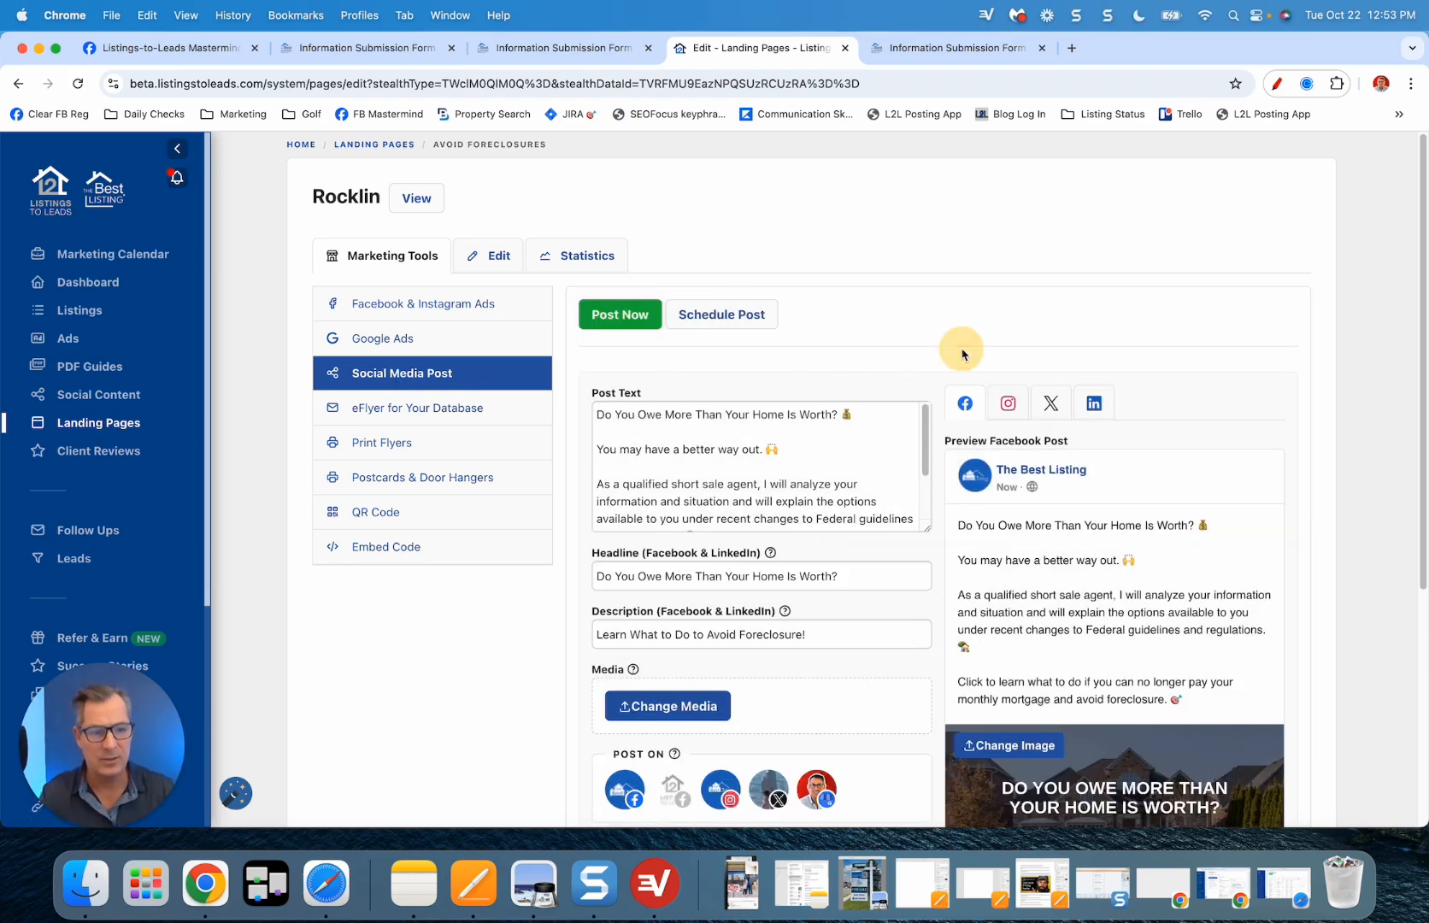
pyautogui.scroll(-3, 957, 346)
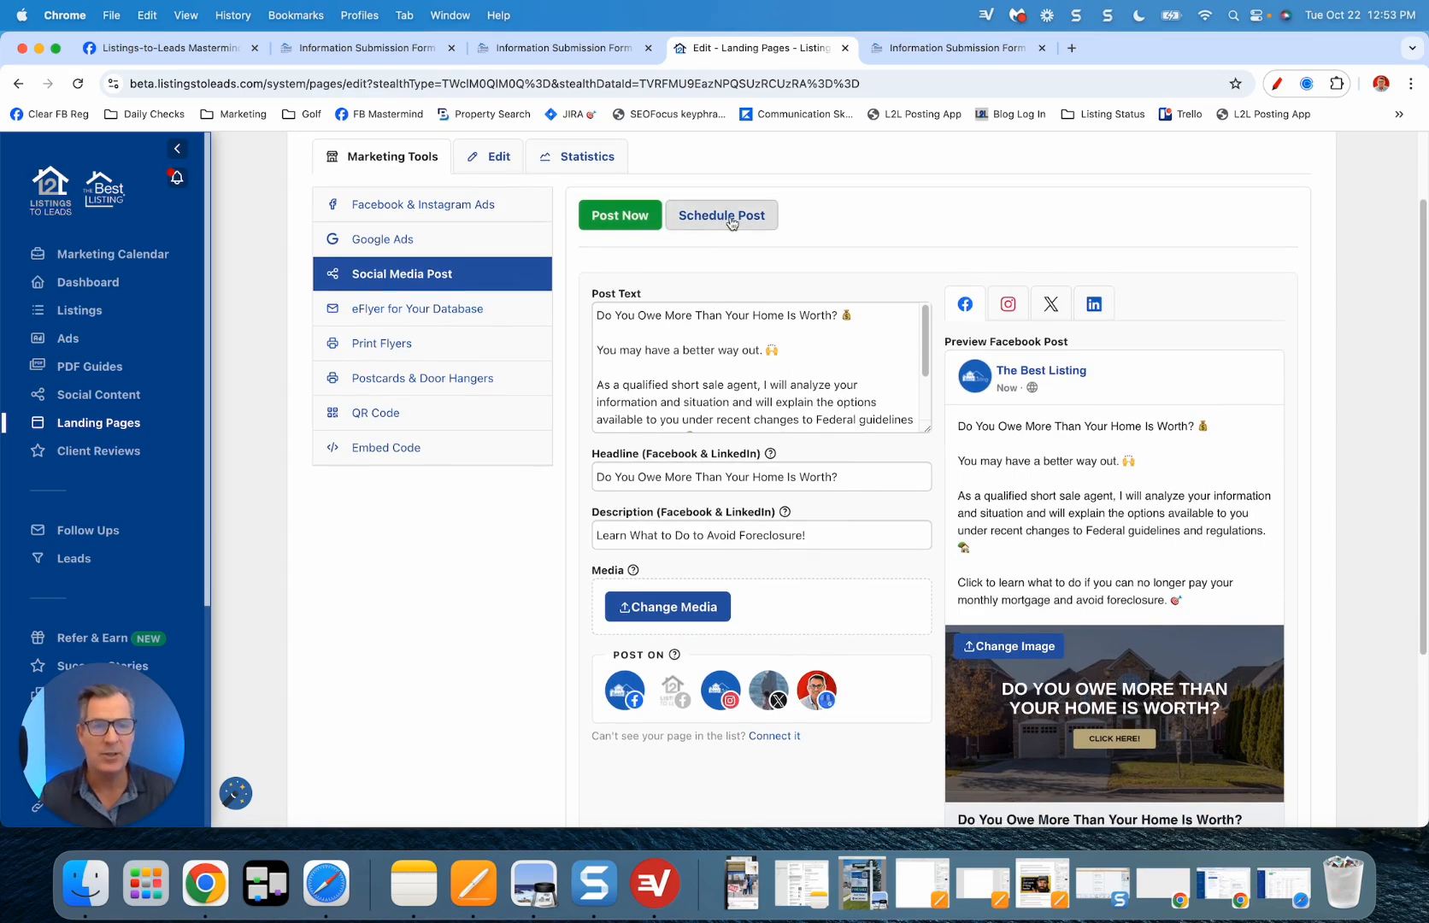
pyautogui.scroll(-1, 796, 336)
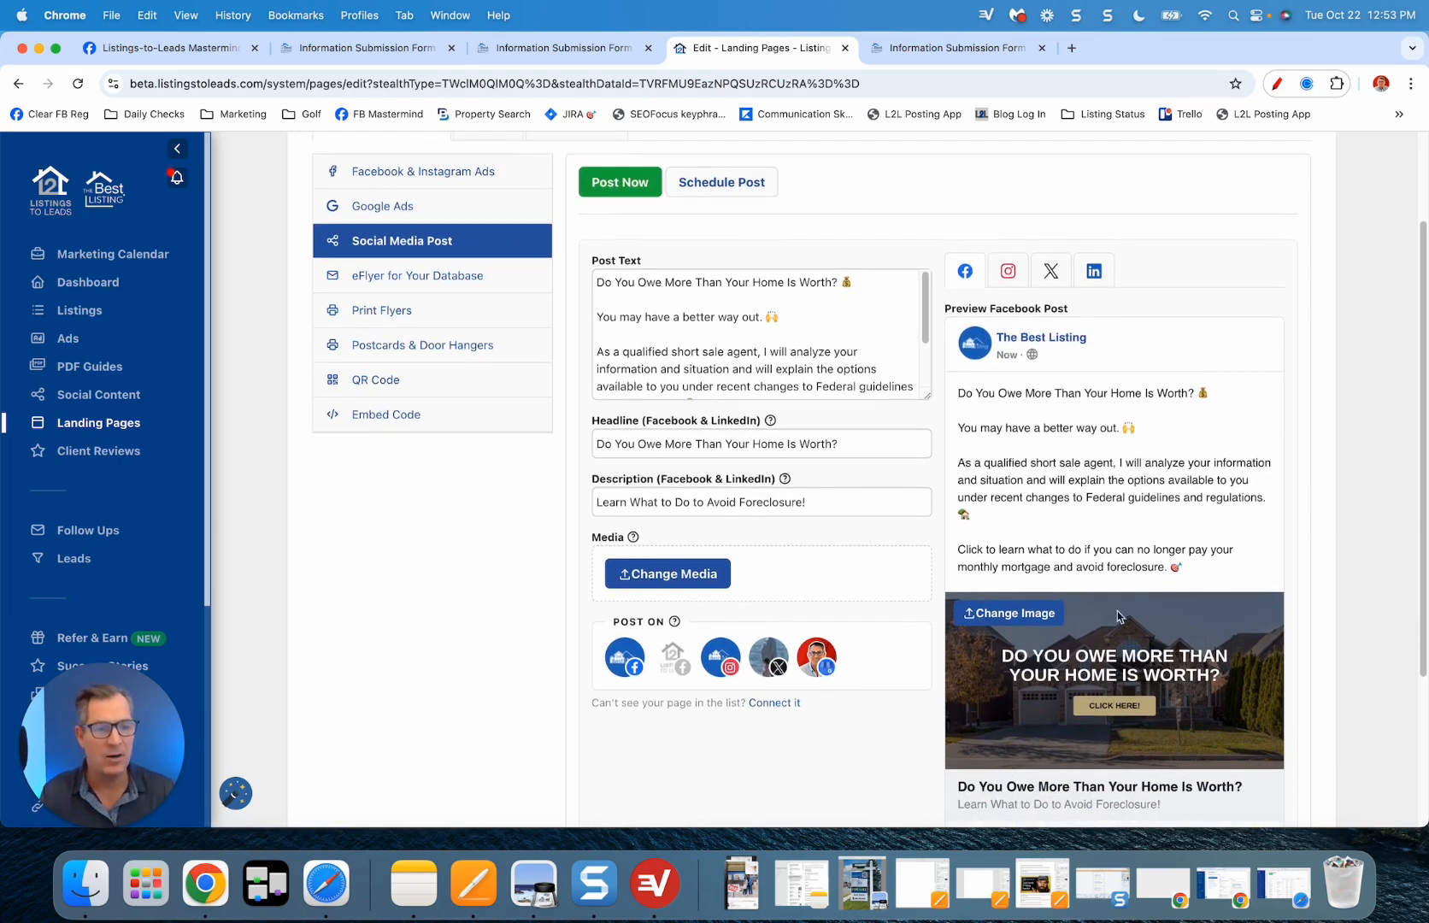
pyautogui.scroll(-1, 769, 479)
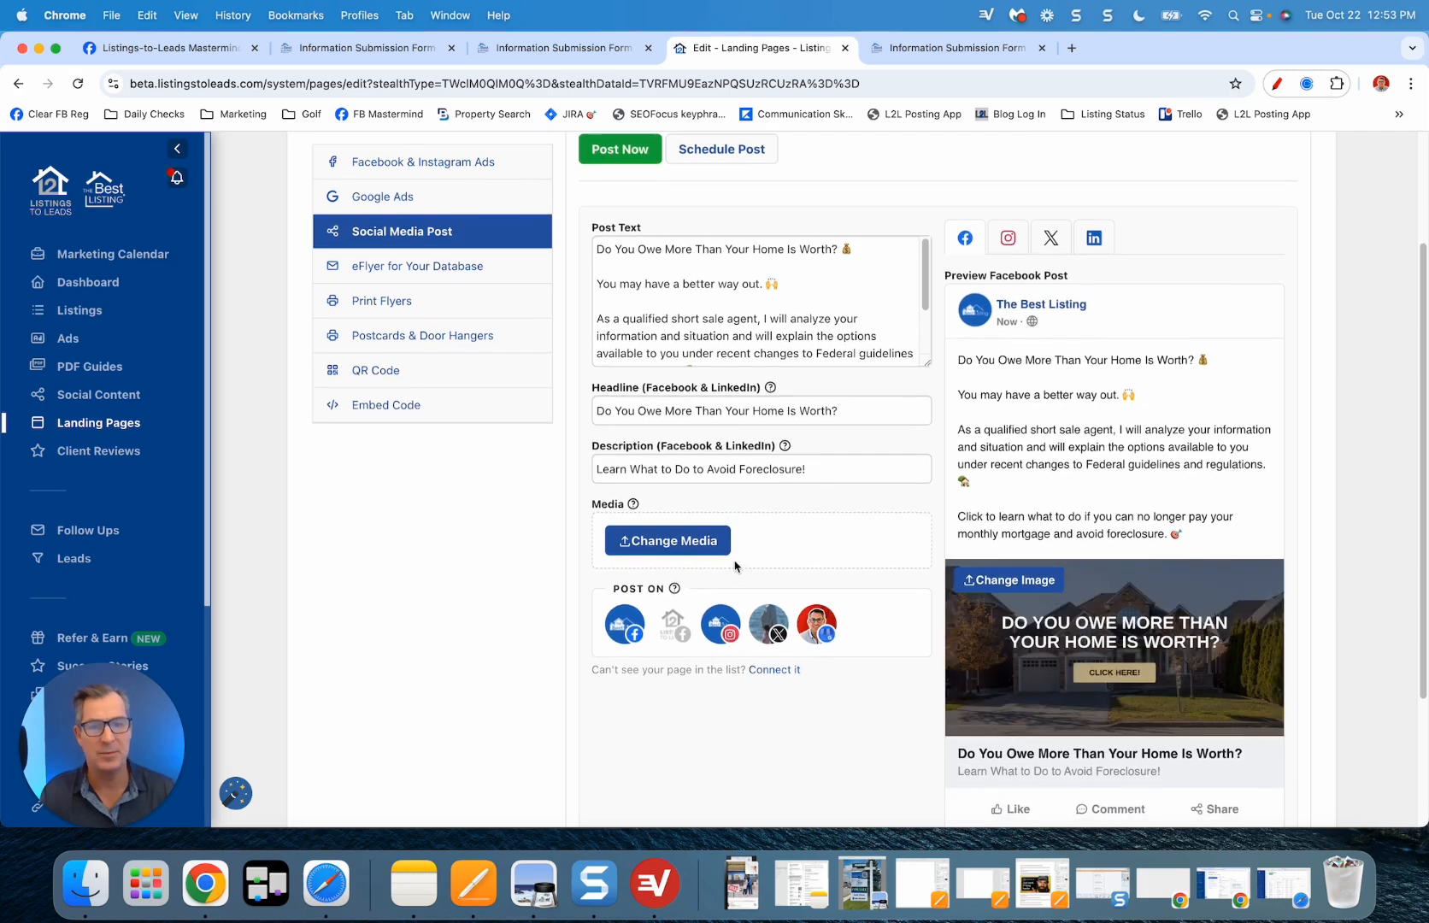
# Step: Examine the eFlyer templates for the Rocklin landing page and preview the first two designs enlarged
pyautogui.click(440, 276)
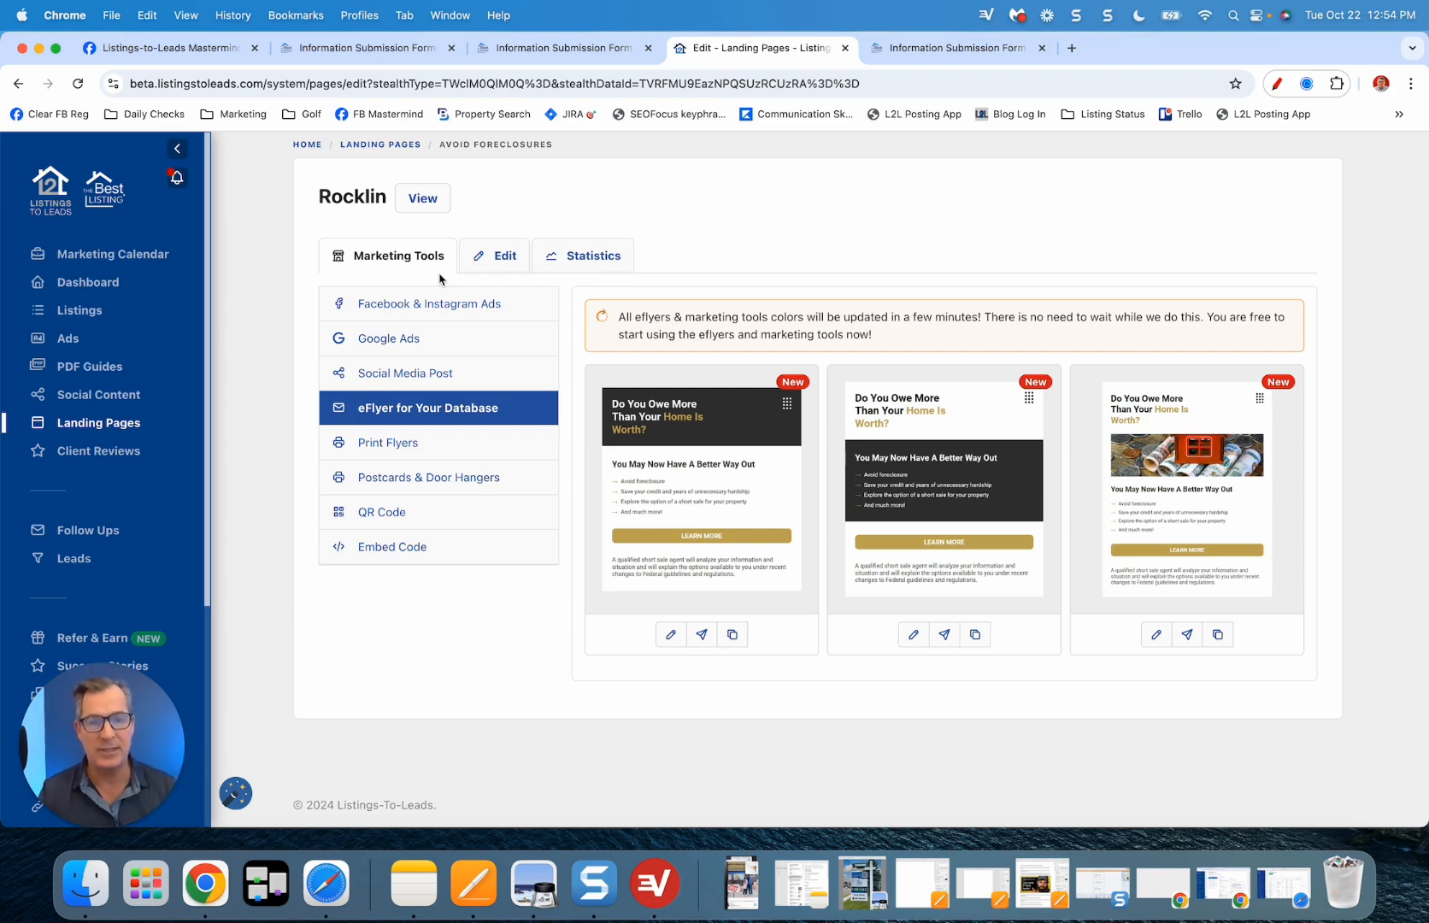
pyautogui.moveTo(779, 491)
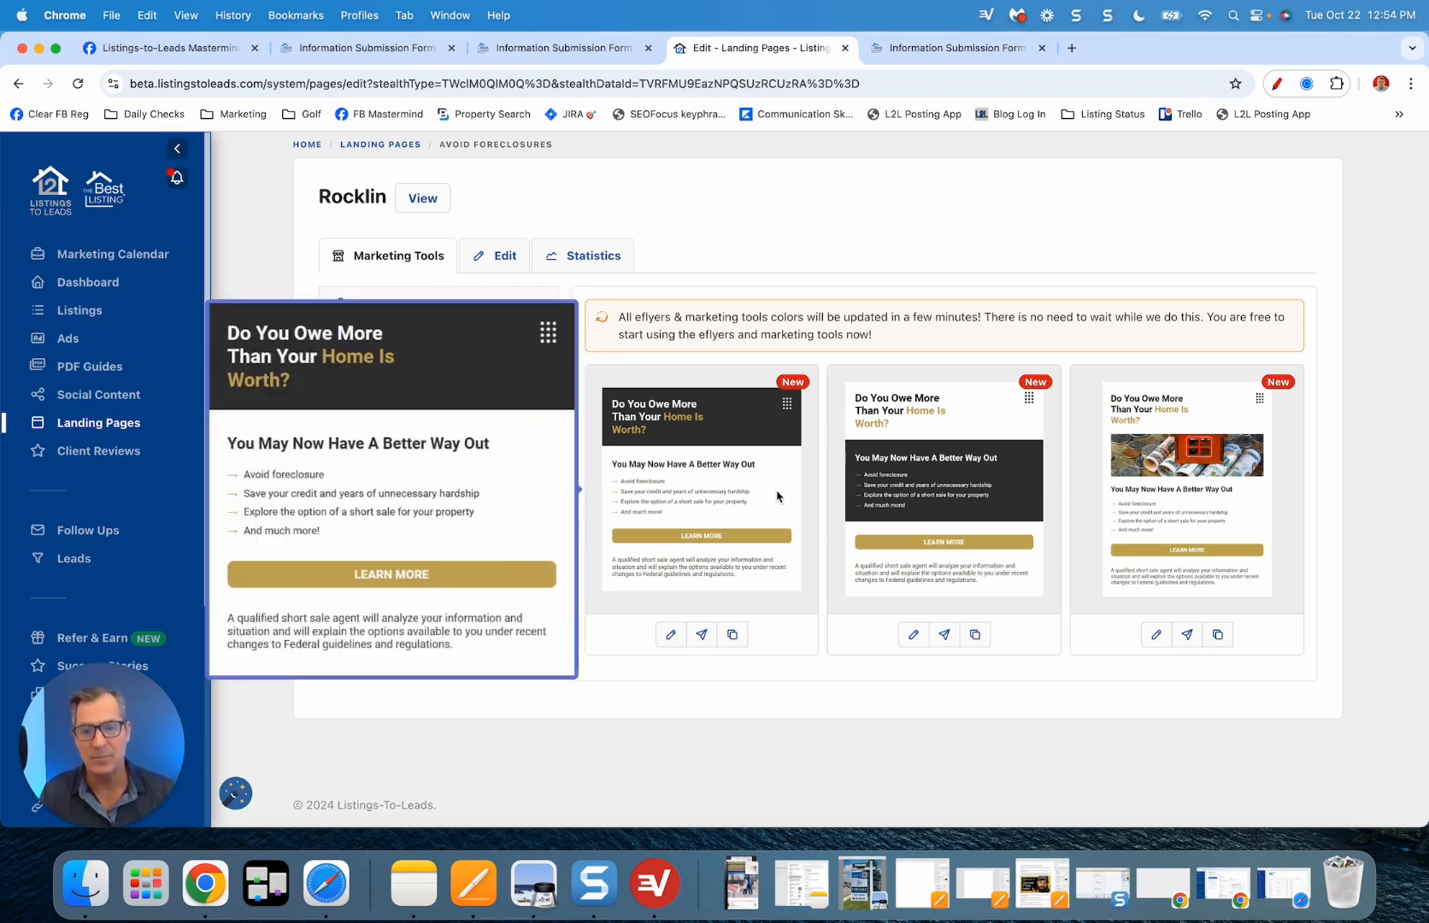
pyautogui.moveTo(949, 485)
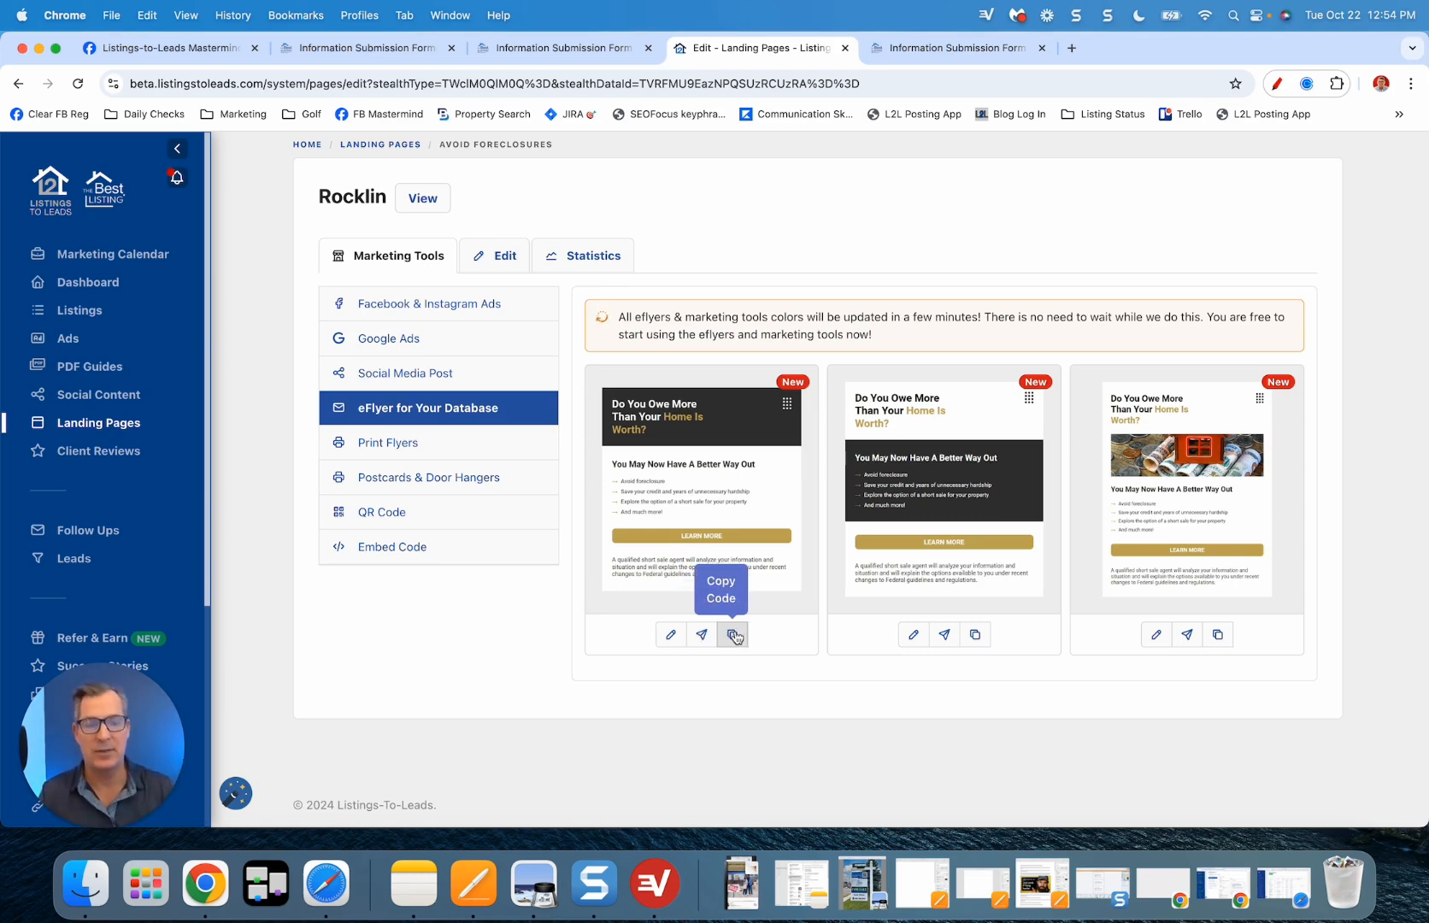
# Step: Browse the landing page's print flyers and its postcards and door hangers, previewing the first standard postcard enlarged
pyautogui.click(391, 443)
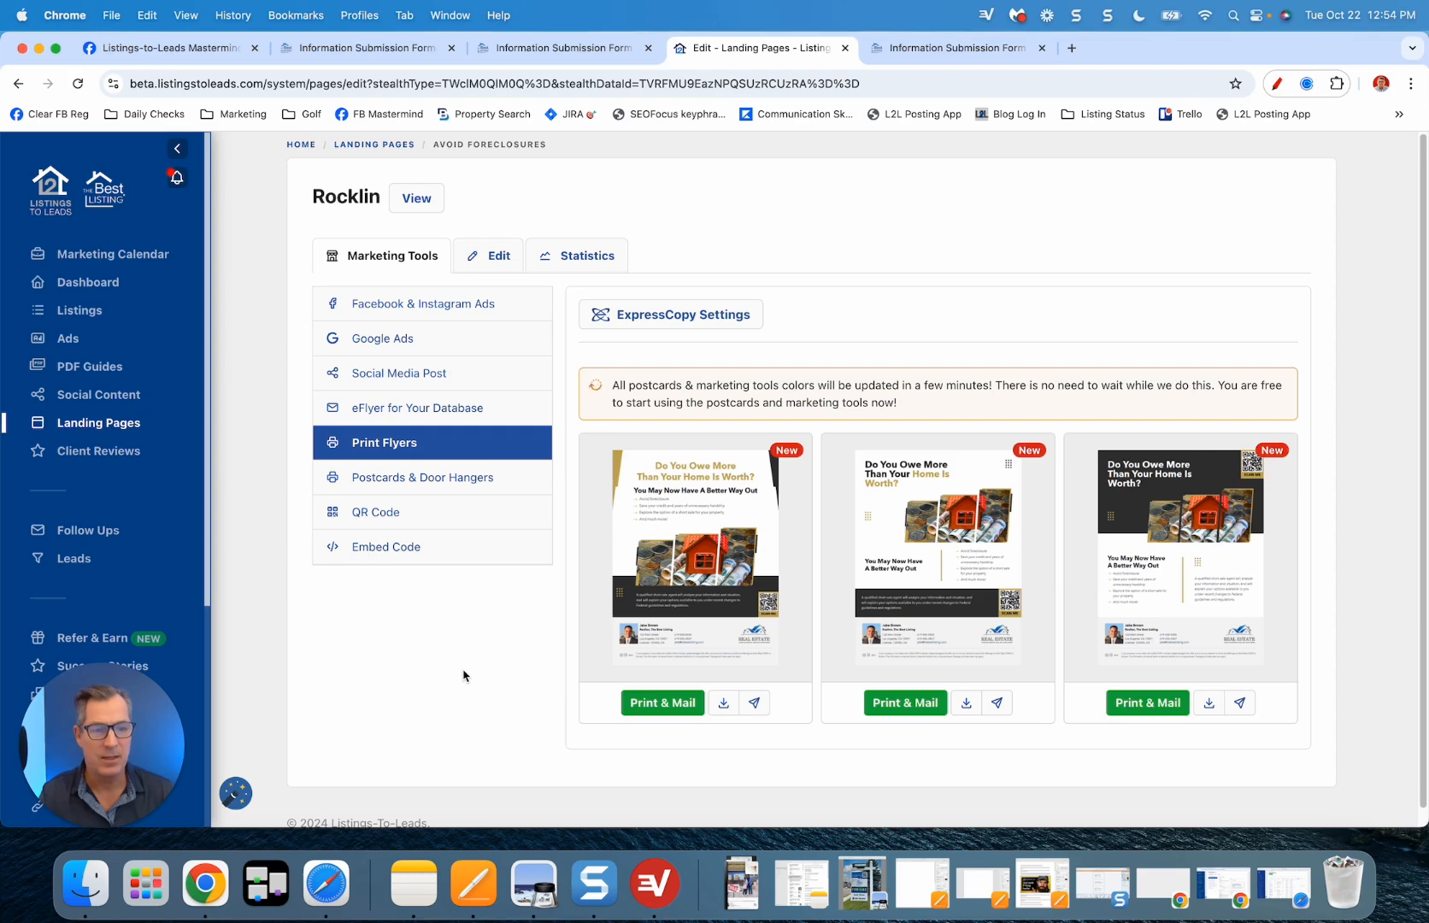
pyautogui.click(389, 479)
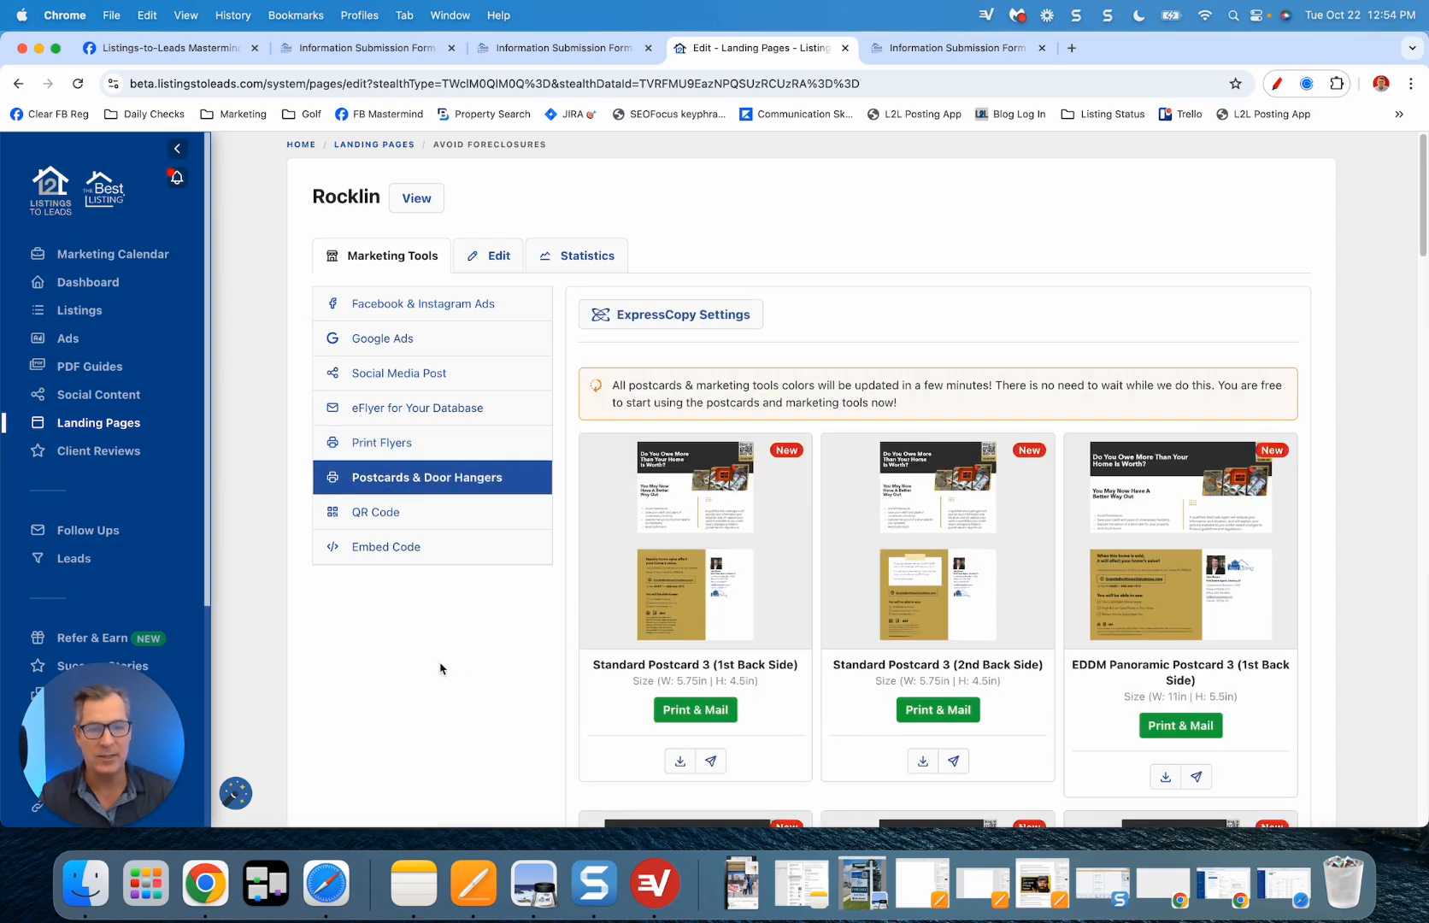
pyautogui.scroll(-1, 694, 461)
pyautogui.moveTo(693, 448)
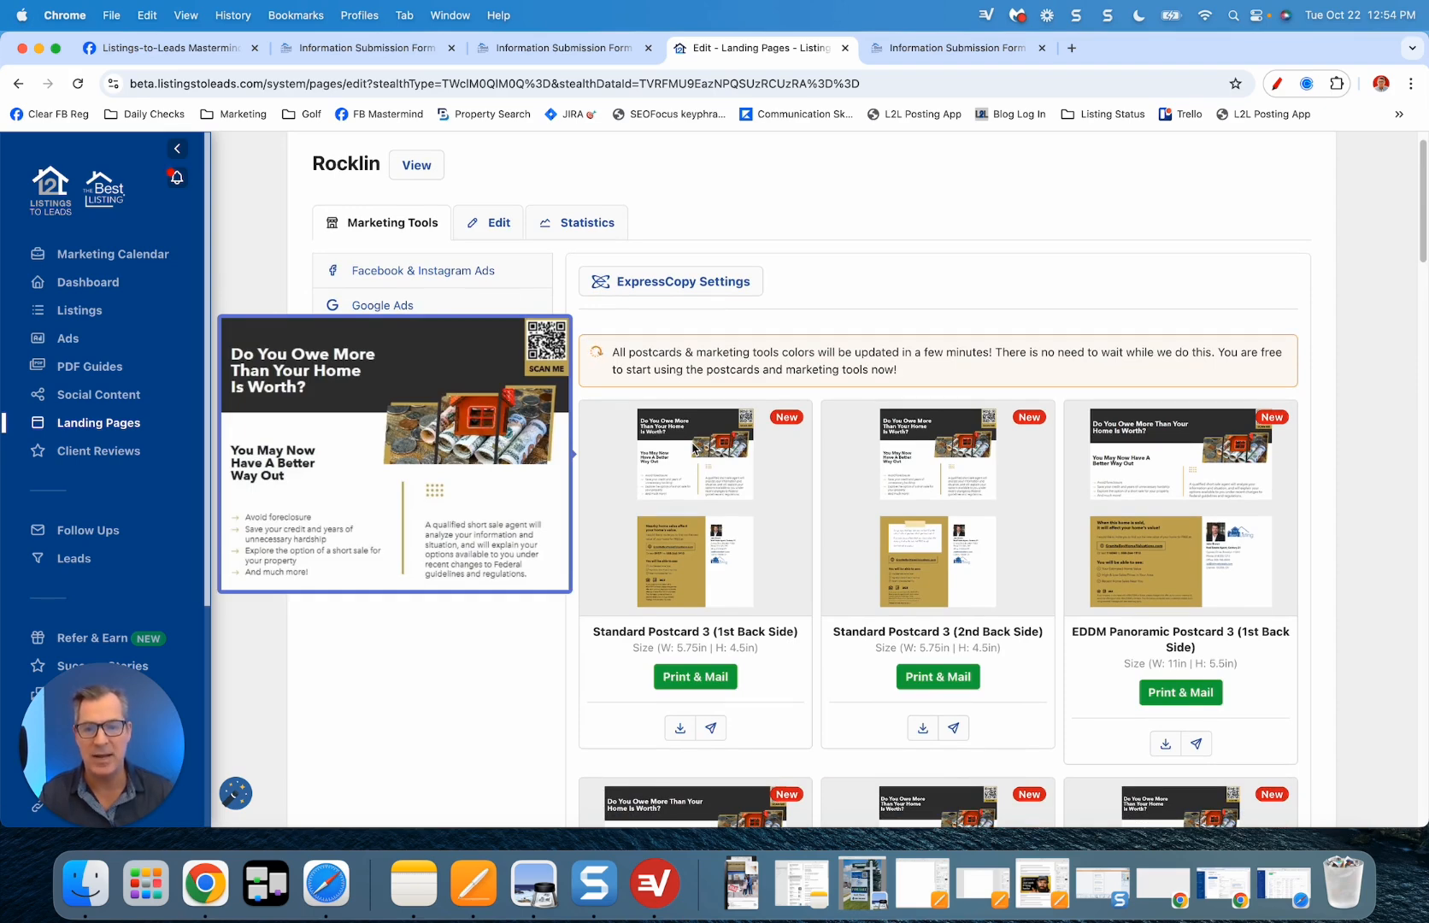
pyautogui.moveTo(700, 572)
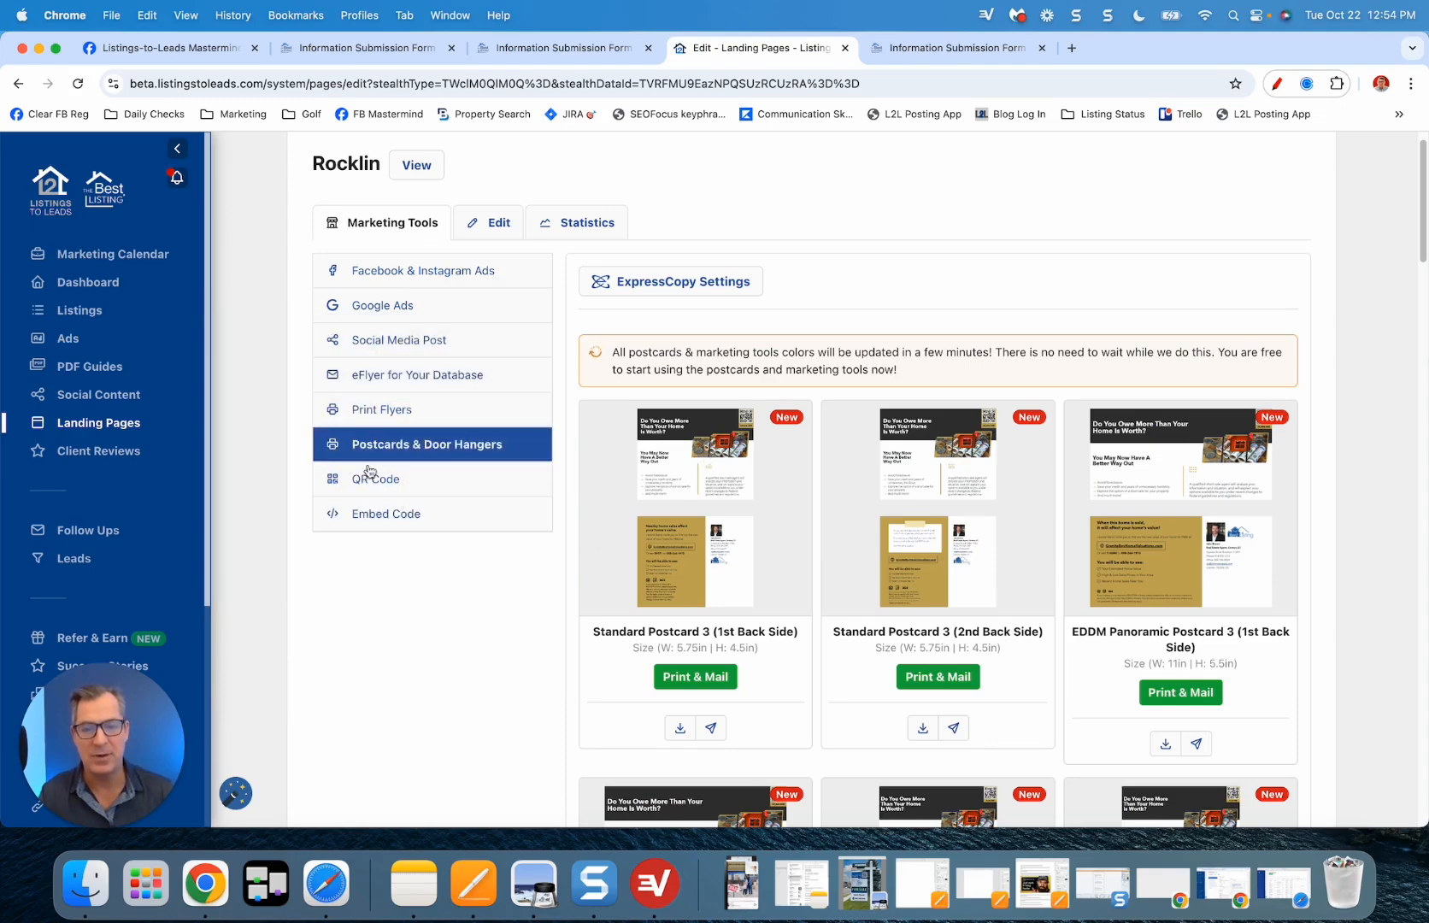
# Step: View the Rocklin landing page's QR code and its embed code settings
pyautogui.click(378, 480)
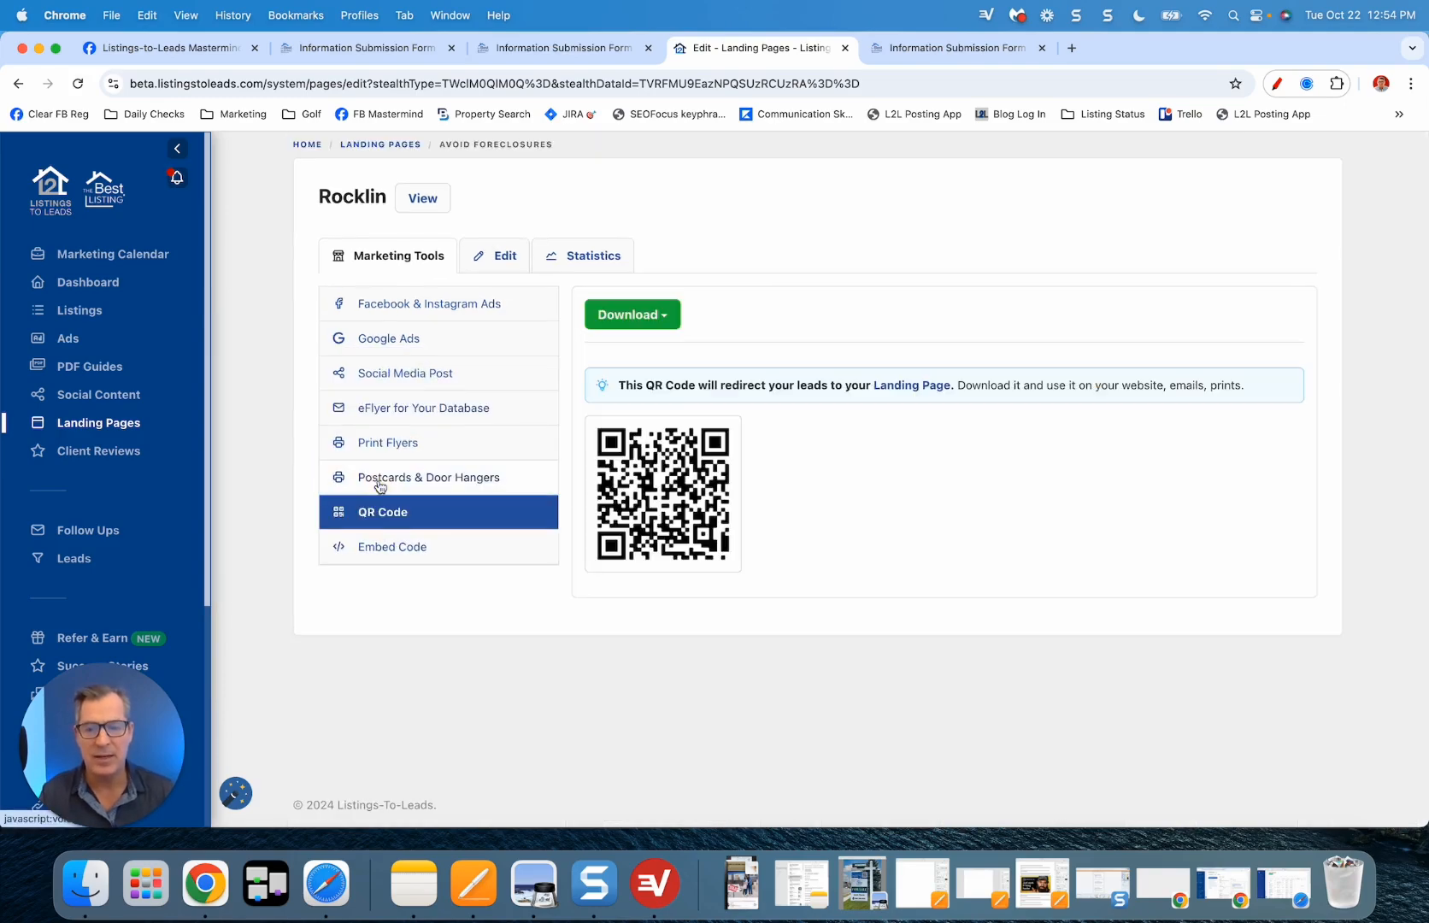
pyautogui.click(397, 549)
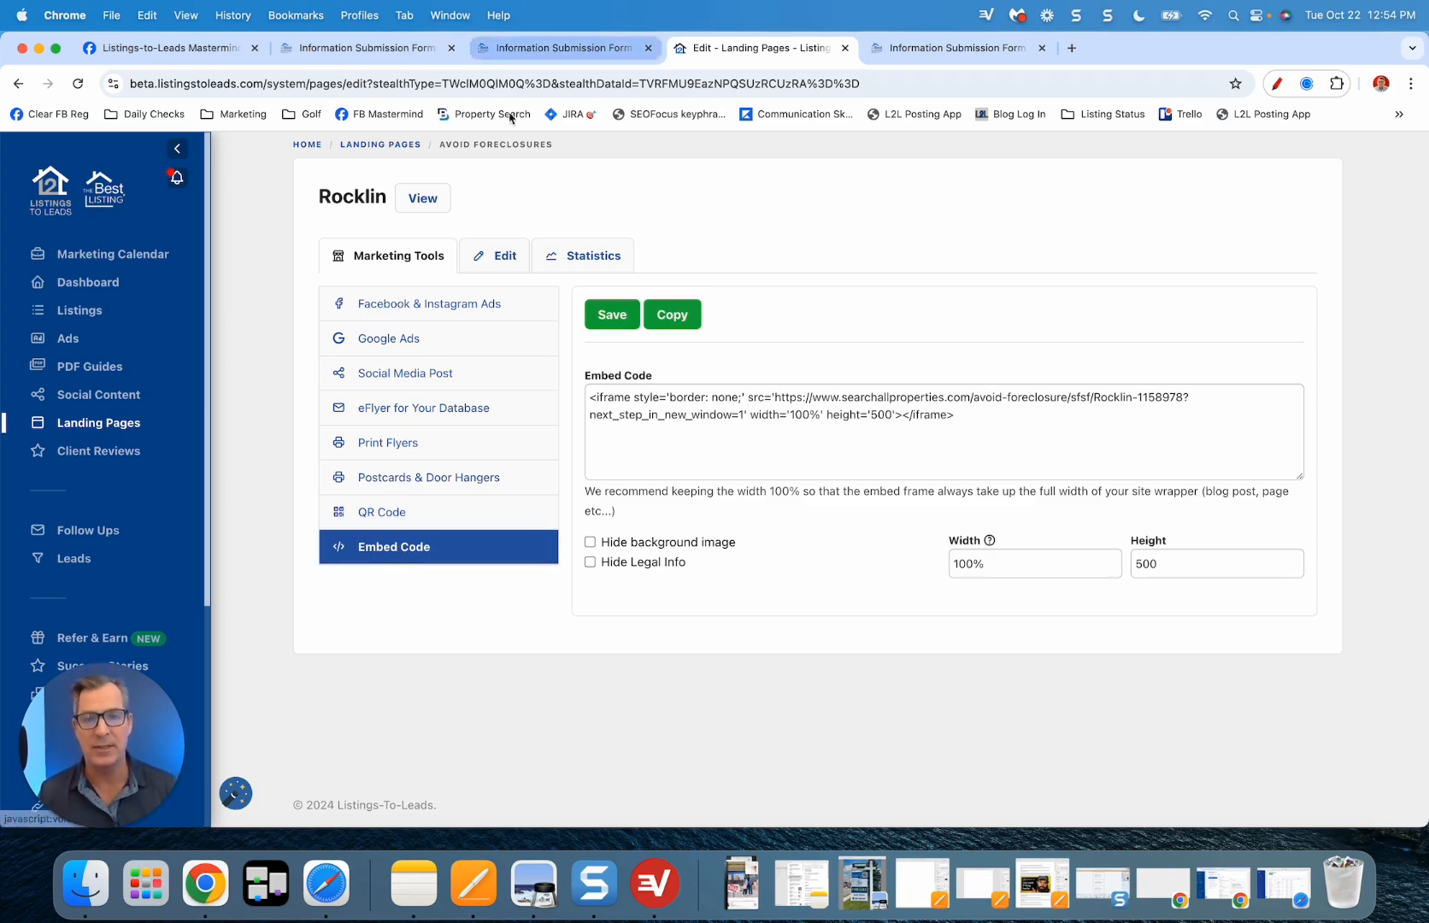
# Step: Open the Rocklin landing page for editing and review its general content, including headlines, items, description and images
pyautogui.click(505, 258)
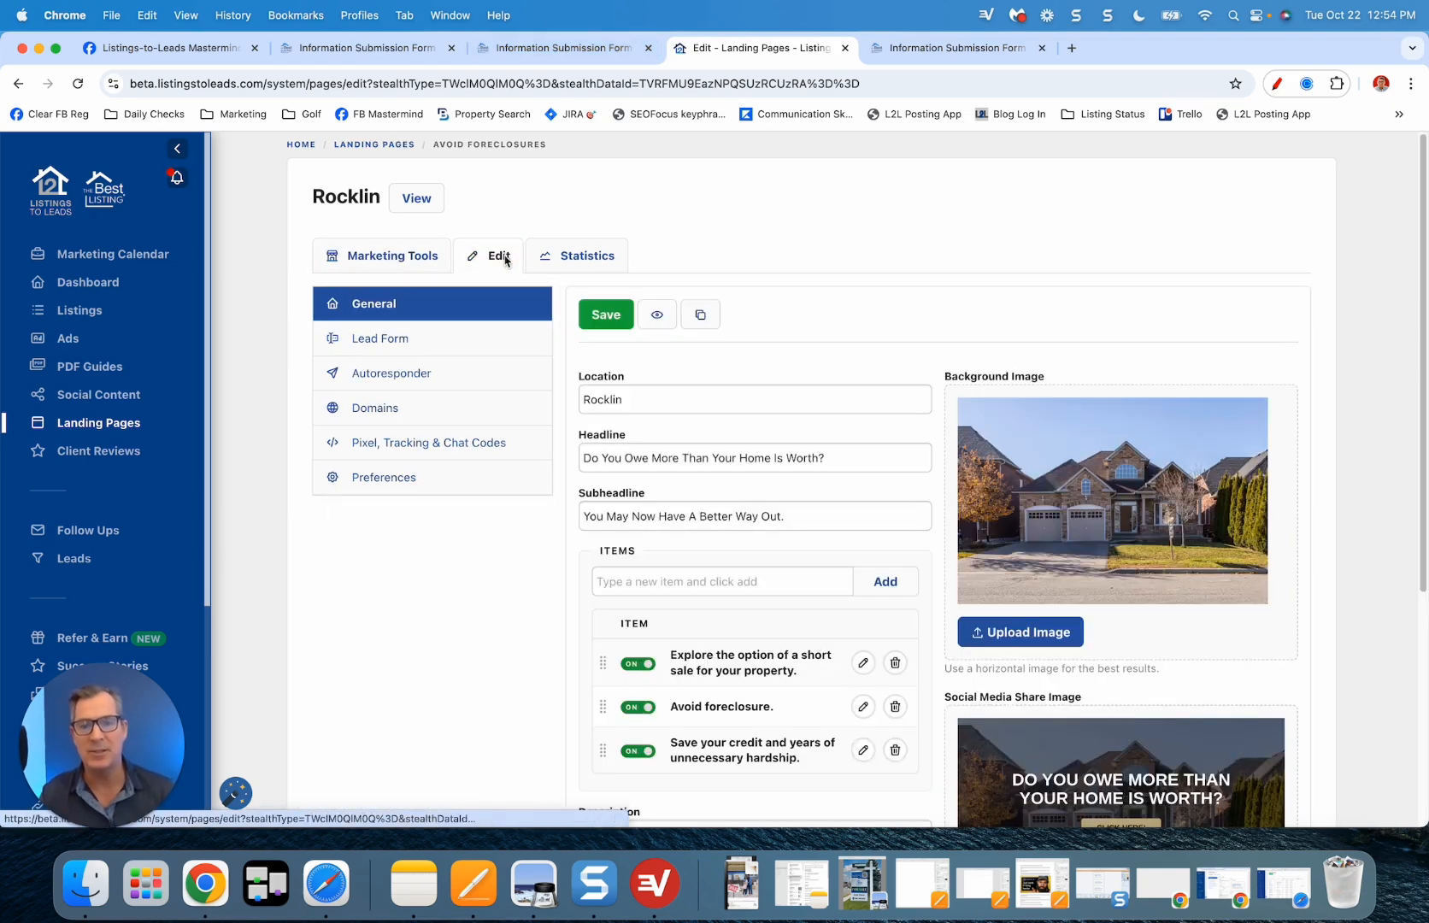
pyautogui.scroll(-3, 931, 344)
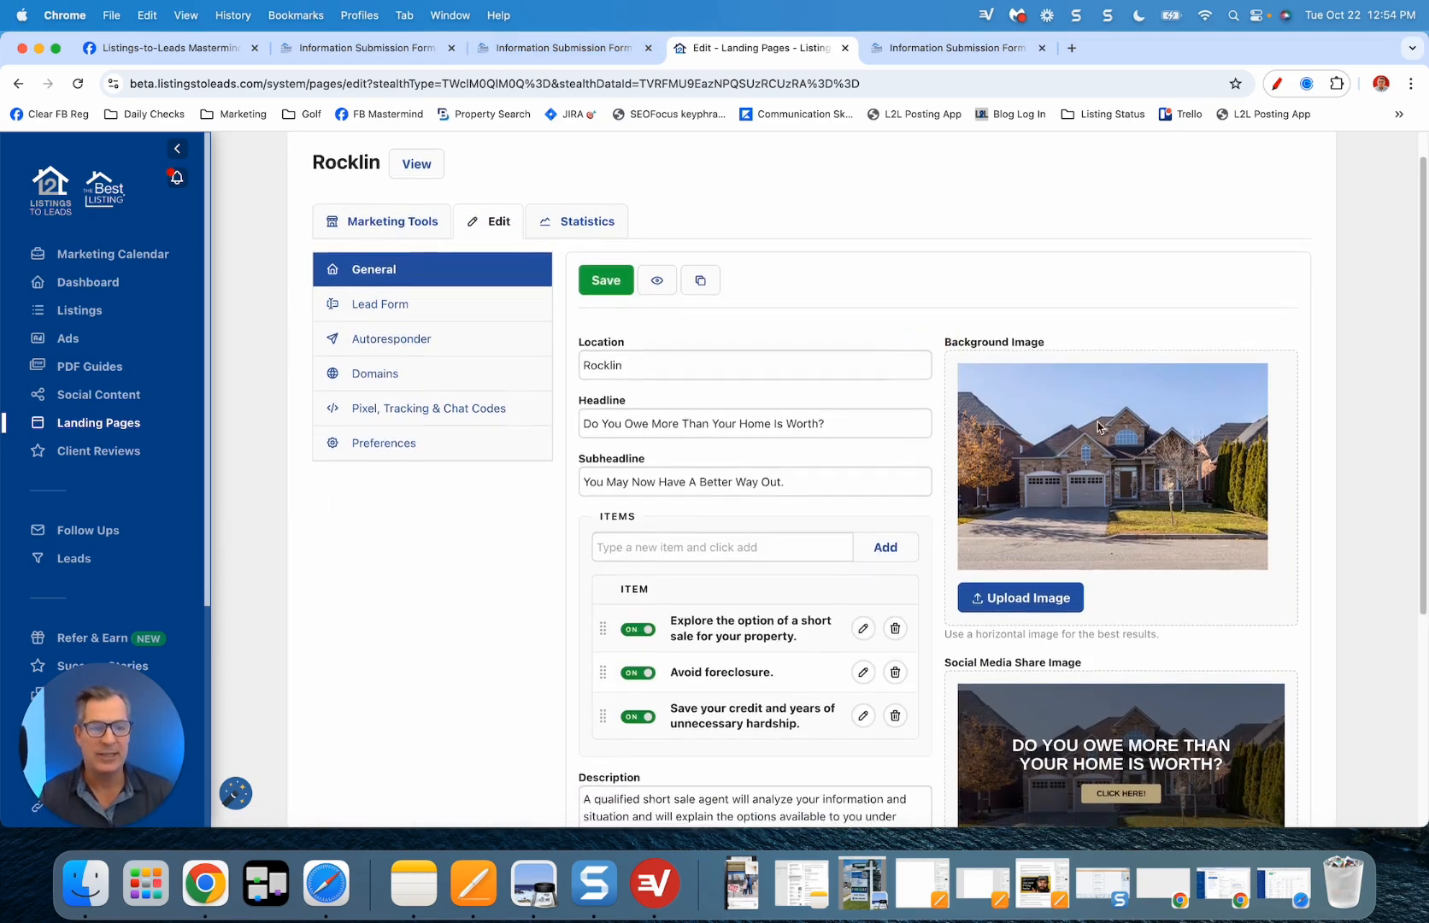
pyautogui.scroll(-2, 1119, 377)
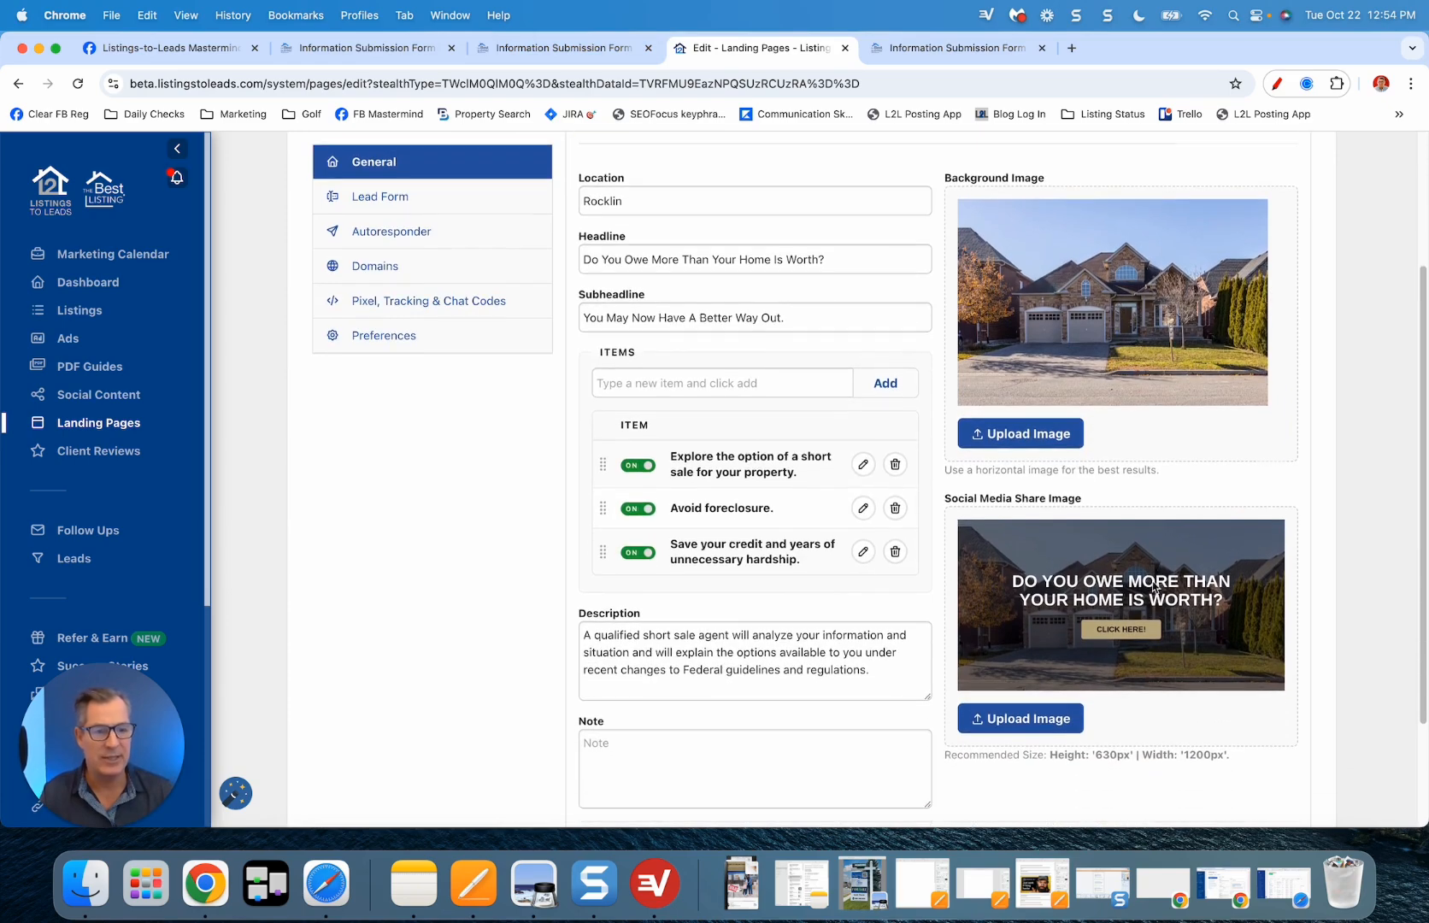
pyautogui.scroll(1, 659, 245)
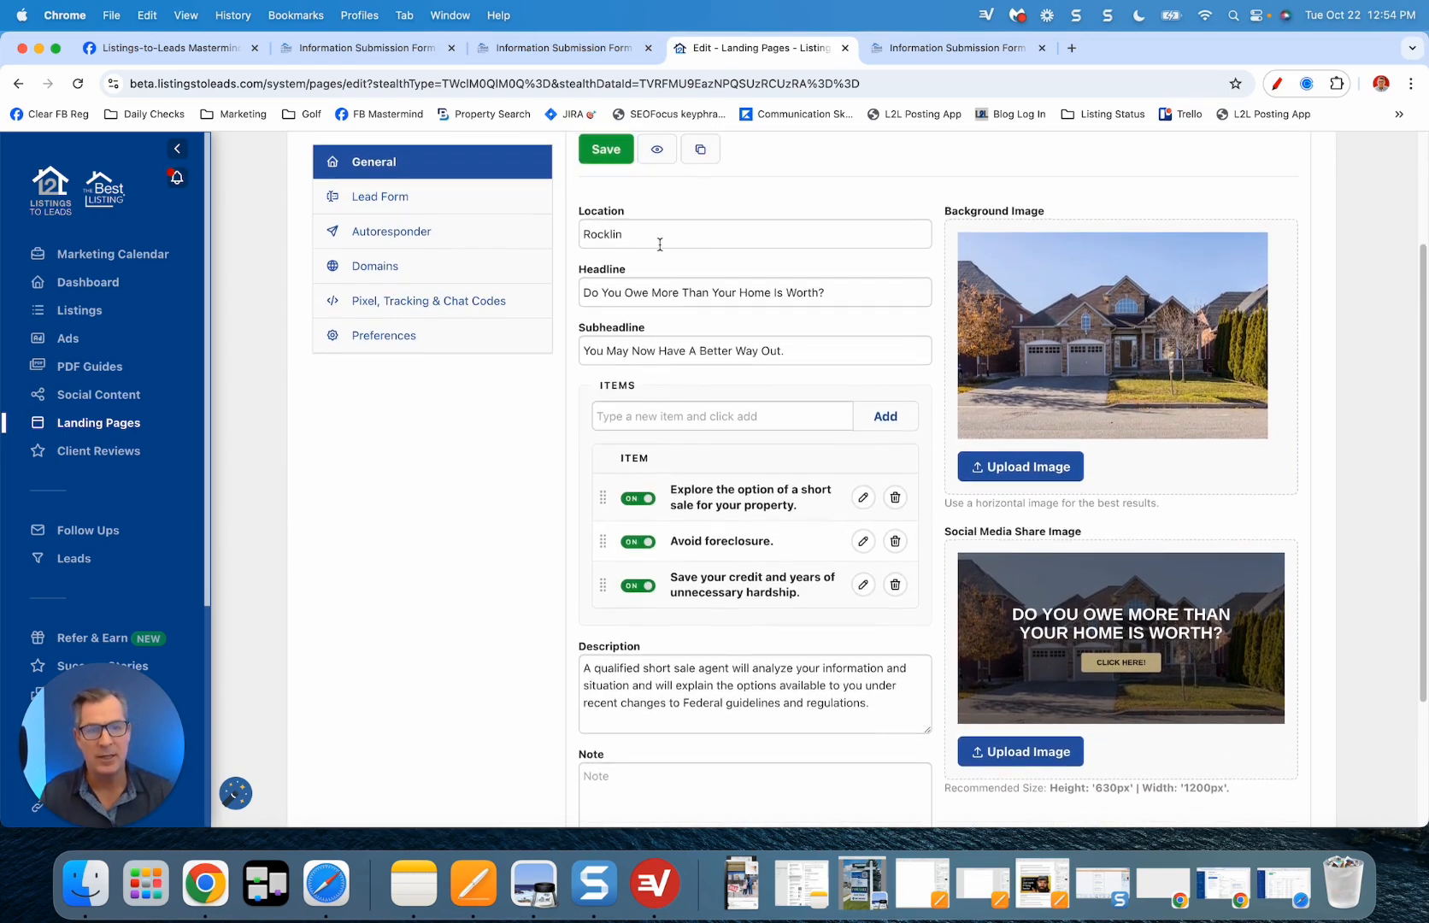
pyautogui.scroll(-2, 706, 401)
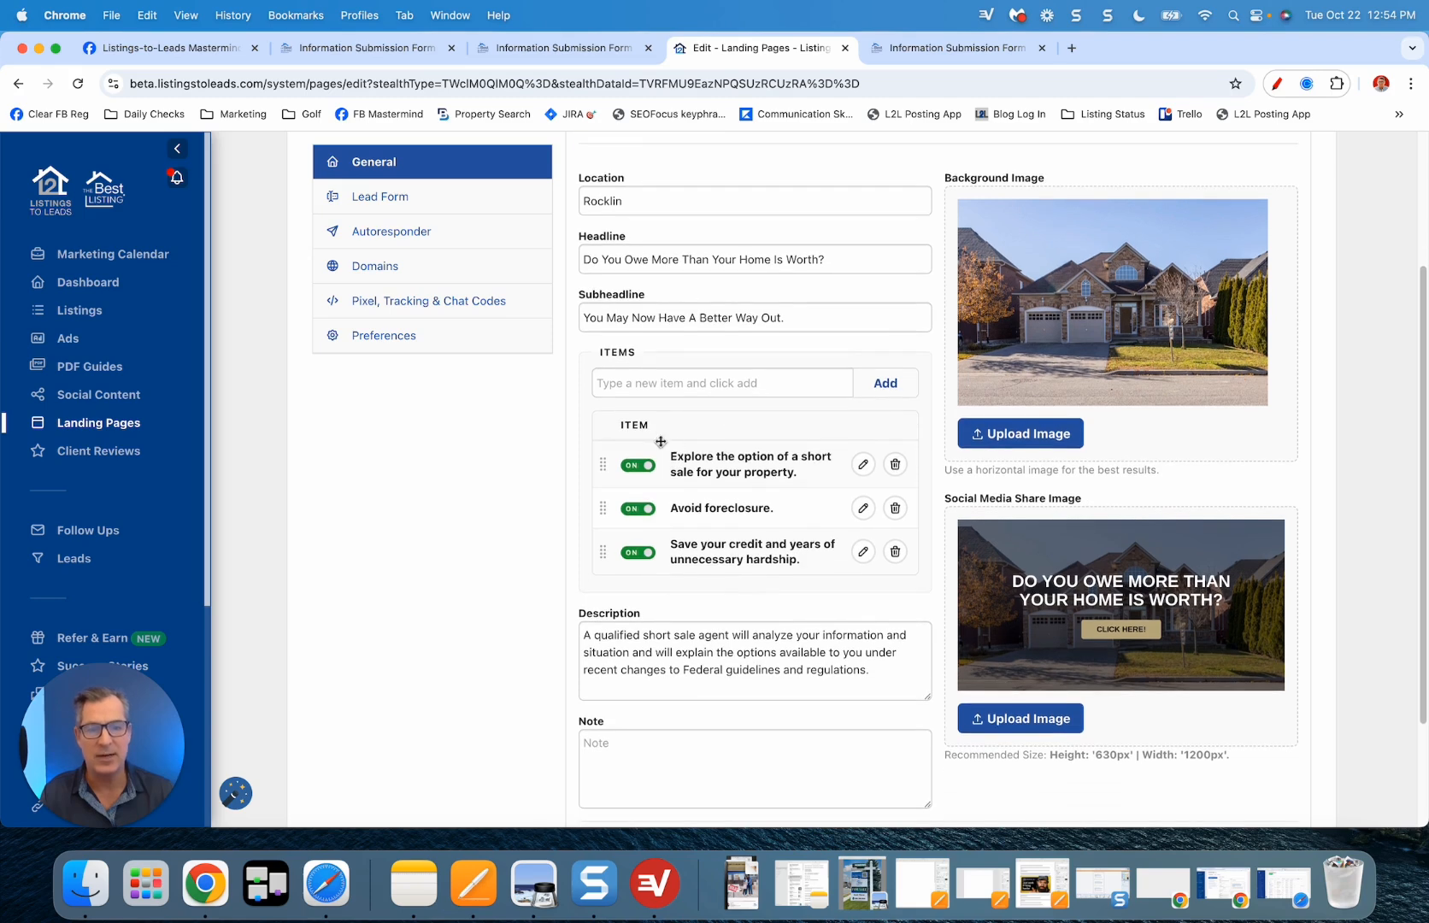
pyautogui.scroll(-3, 708, 412)
pyautogui.scroll(1, 475, 333)
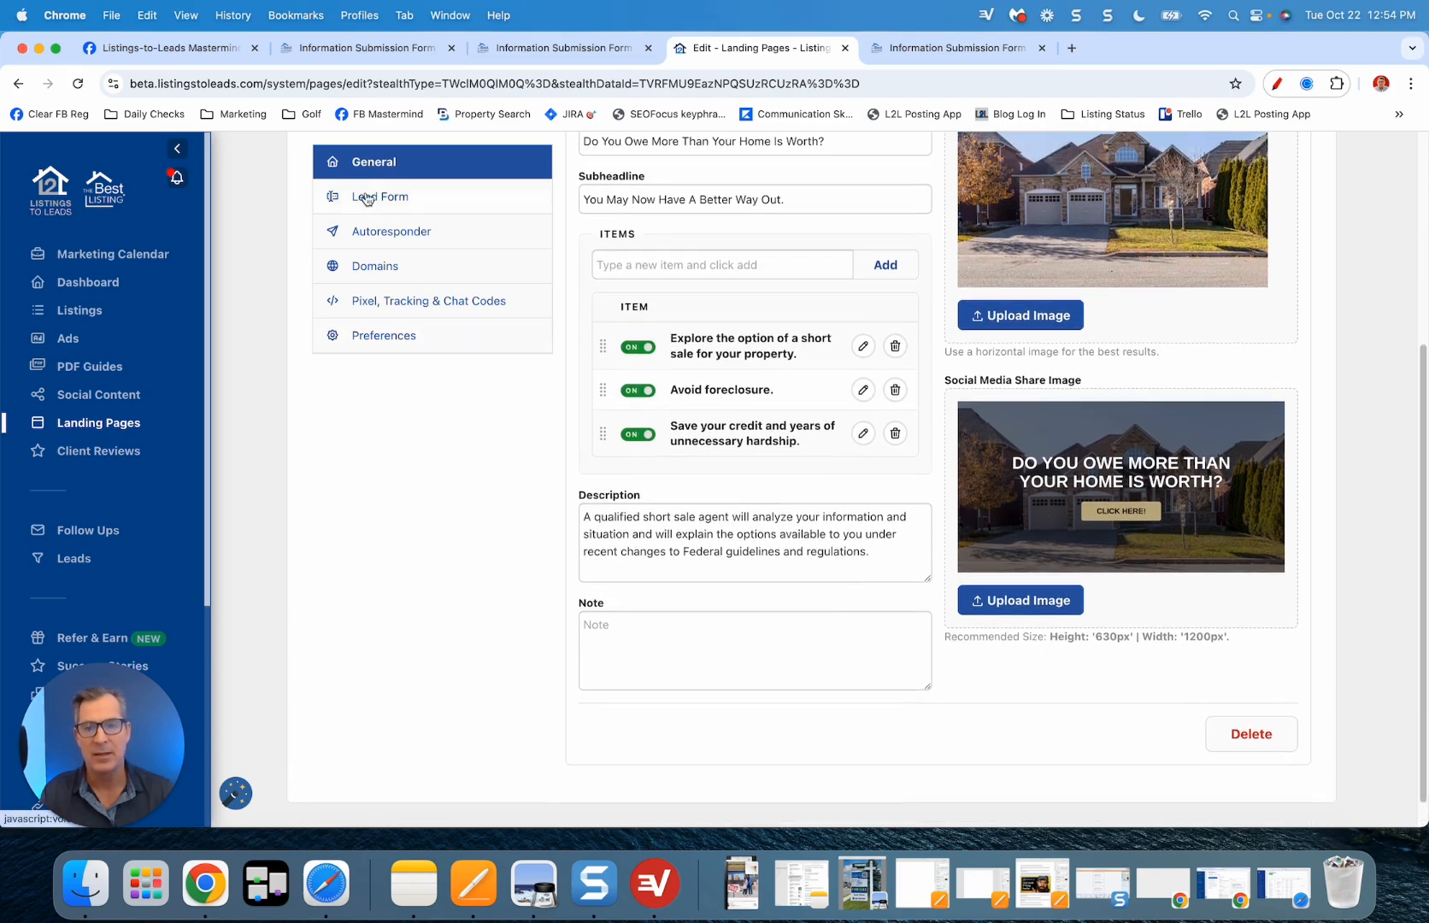
# Step: Compare the lead form's first-step title and questions with the live Rocklin landing page
pyautogui.click(390, 201)
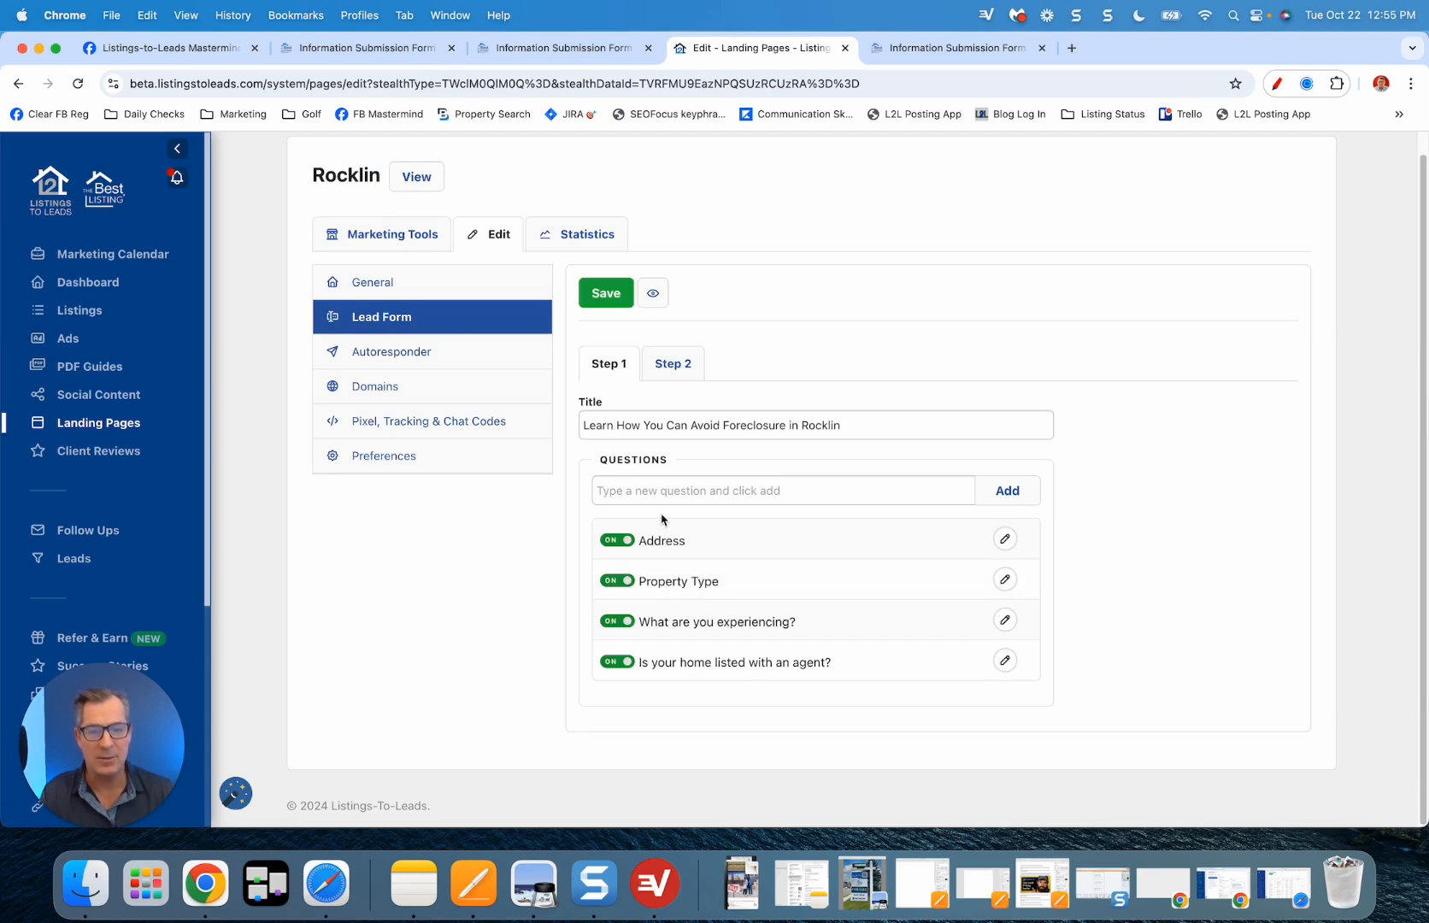
pyautogui.click(944, 48)
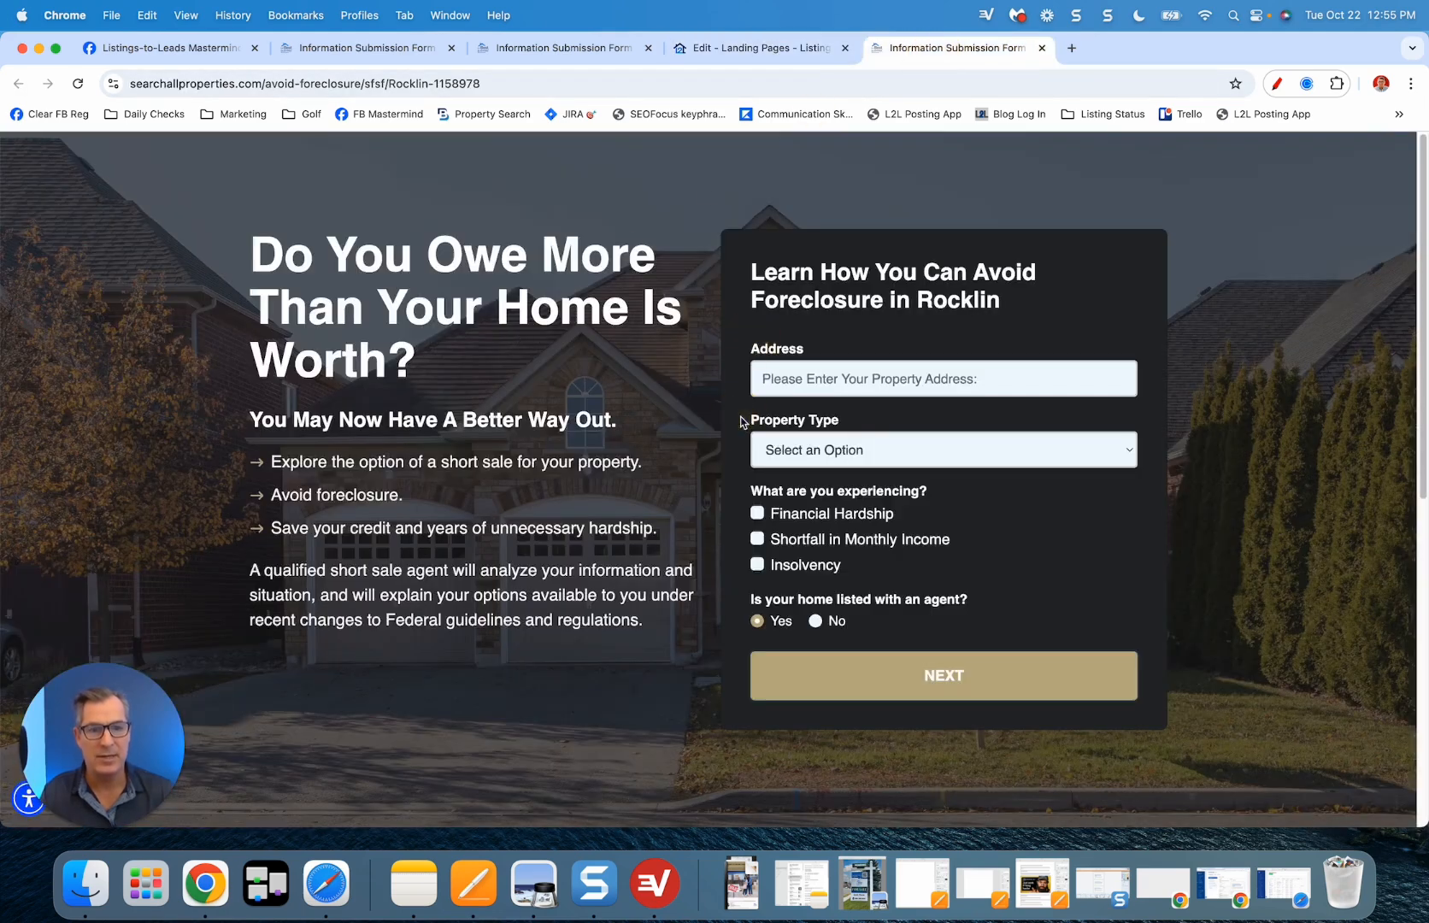
pyautogui.click(709, 49)
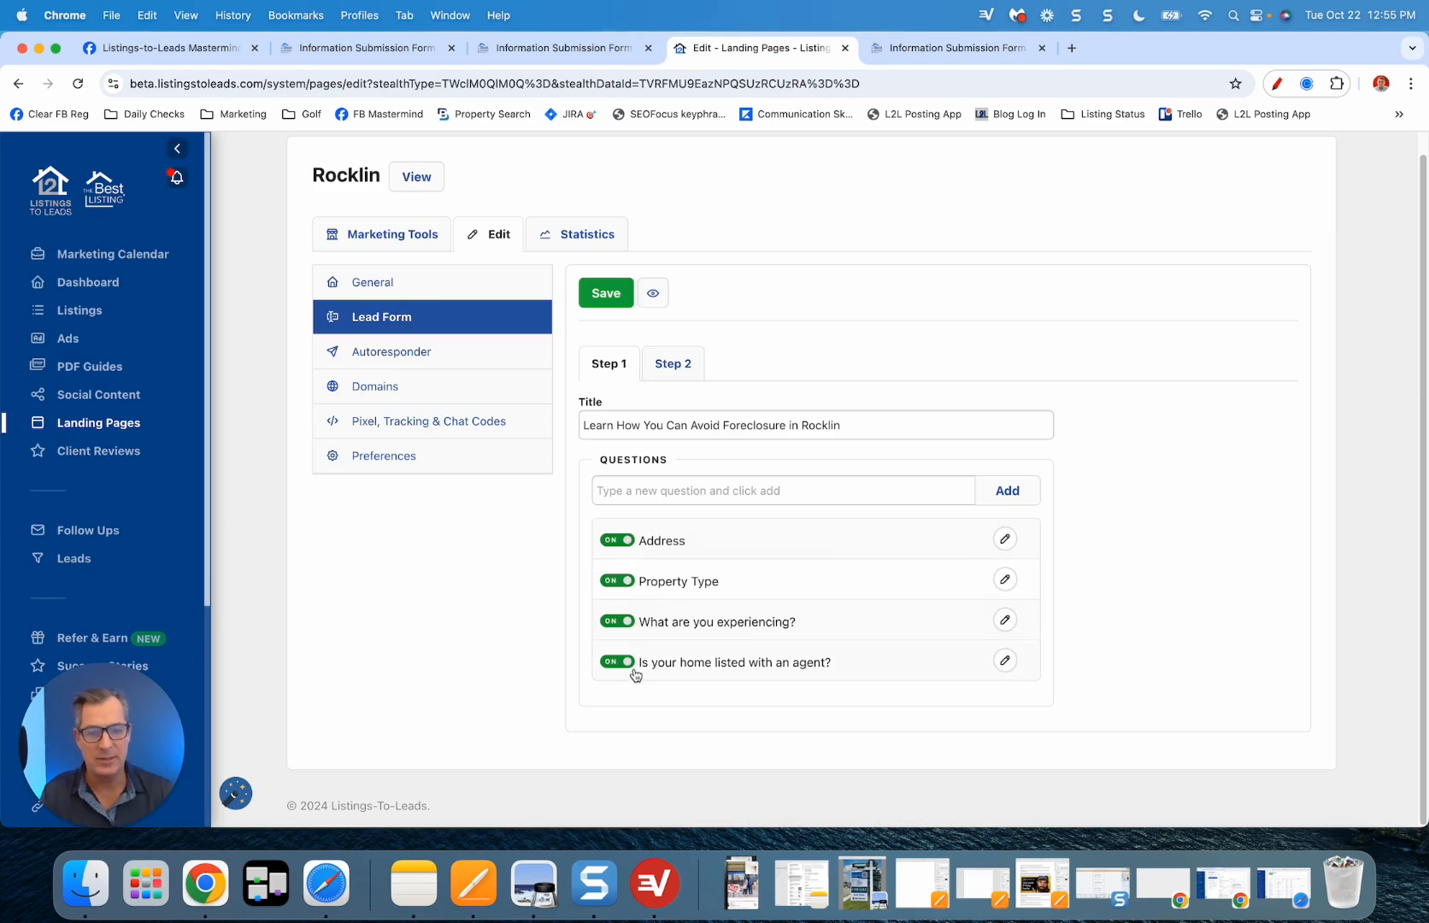
pyautogui.click(933, 51)
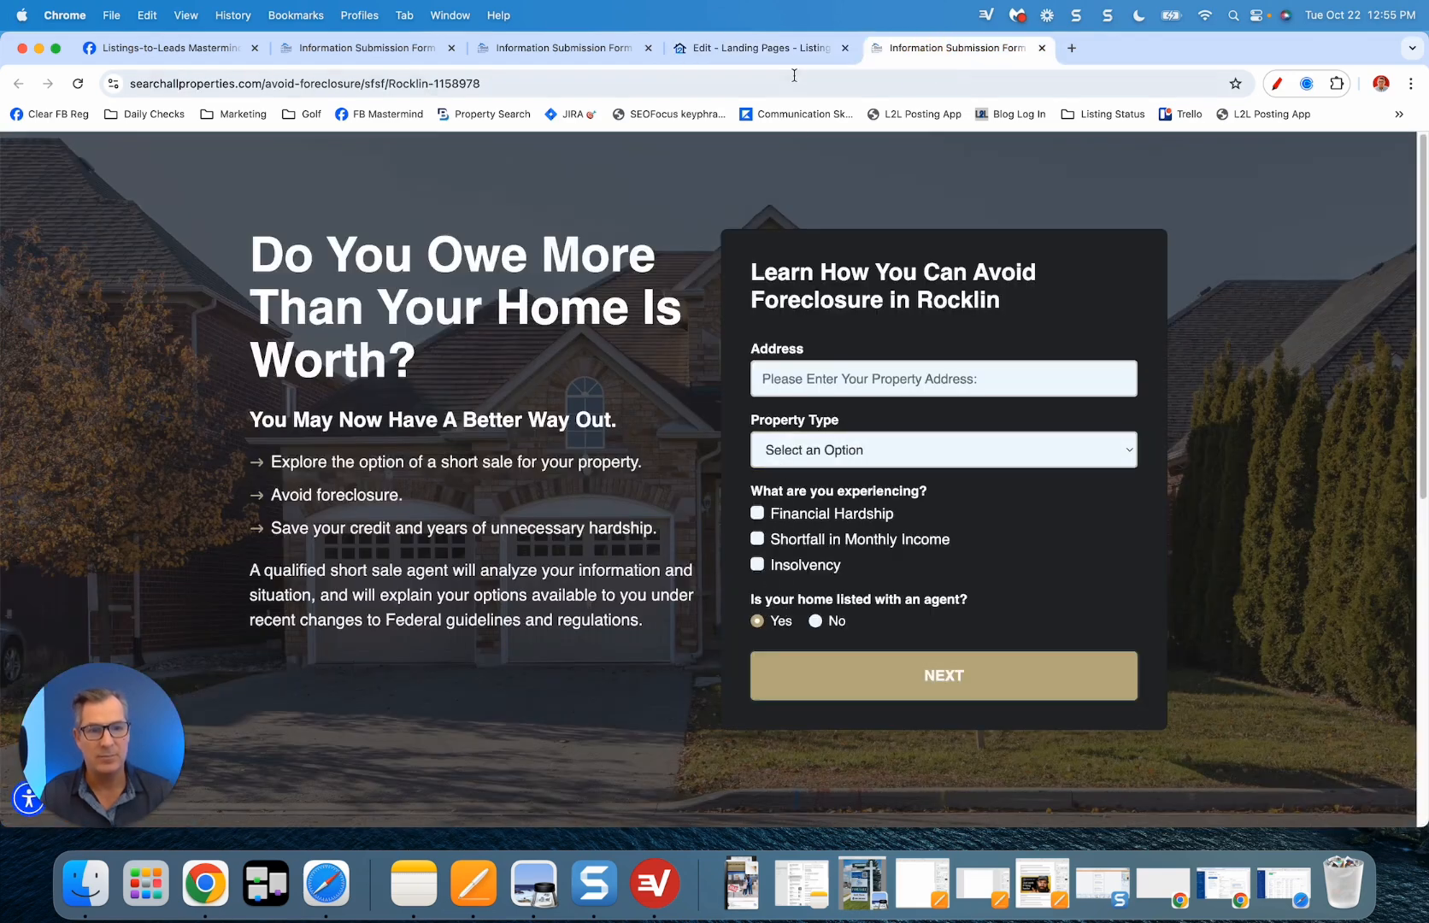
pyautogui.click(769, 50)
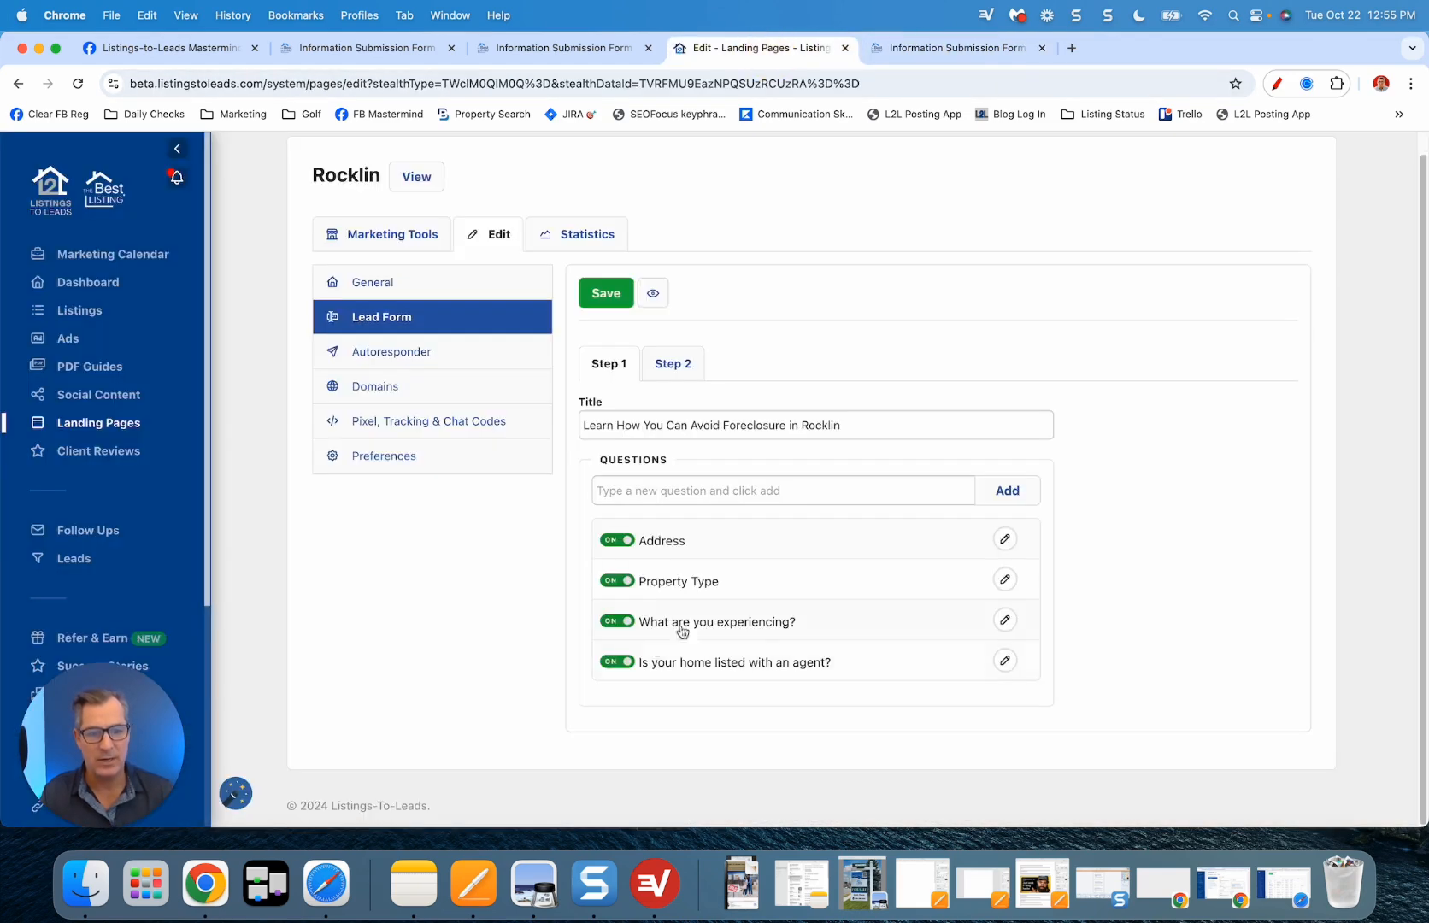
# Step: Open the "What are you experiencing?" question to check its checkbox options and save it
pyautogui.click(1005, 622)
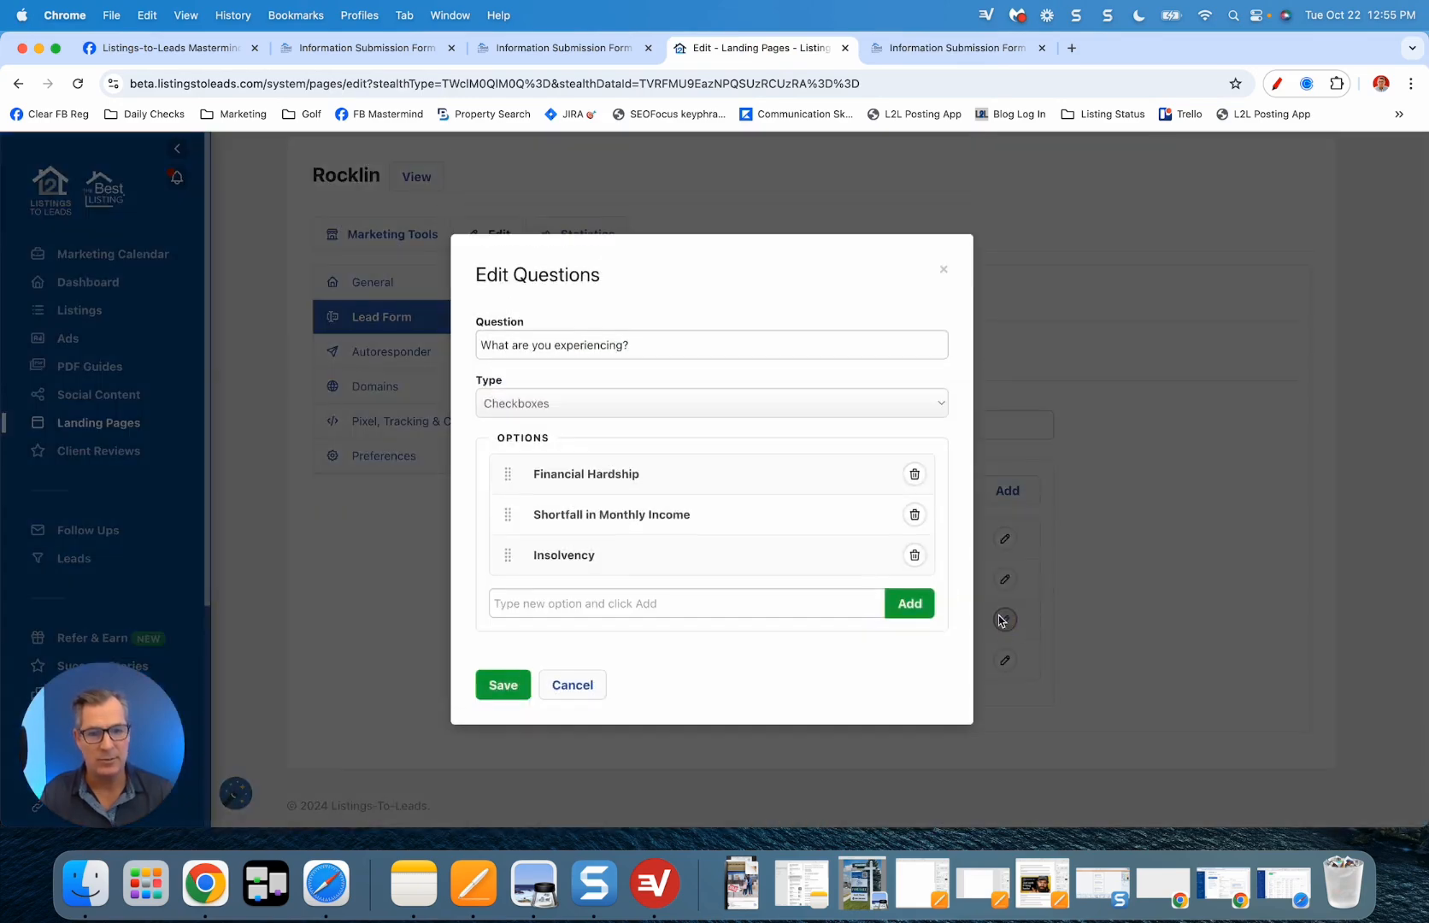
pyautogui.moveTo(510, 485); pyautogui.dragTo(511, 472)
pyautogui.click(502, 687)
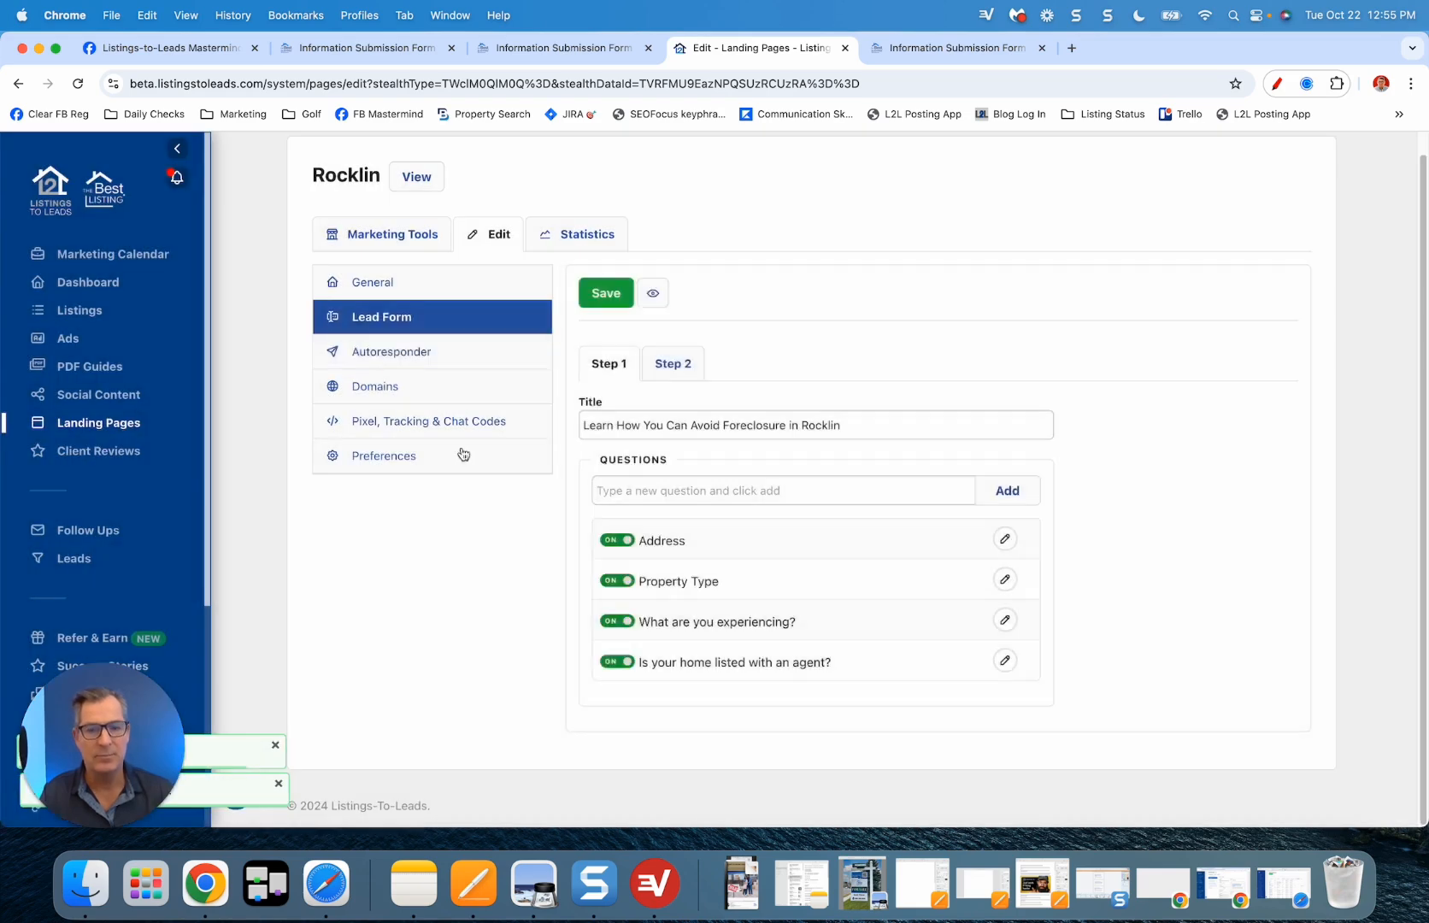
# Step: Review the landing page's autoresponder email, followed by its domain and tracking code settings
pyautogui.click(393, 351)
pyautogui.scroll(-1, 508, 586)
pyautogui.scroll(-1, 508, 586)
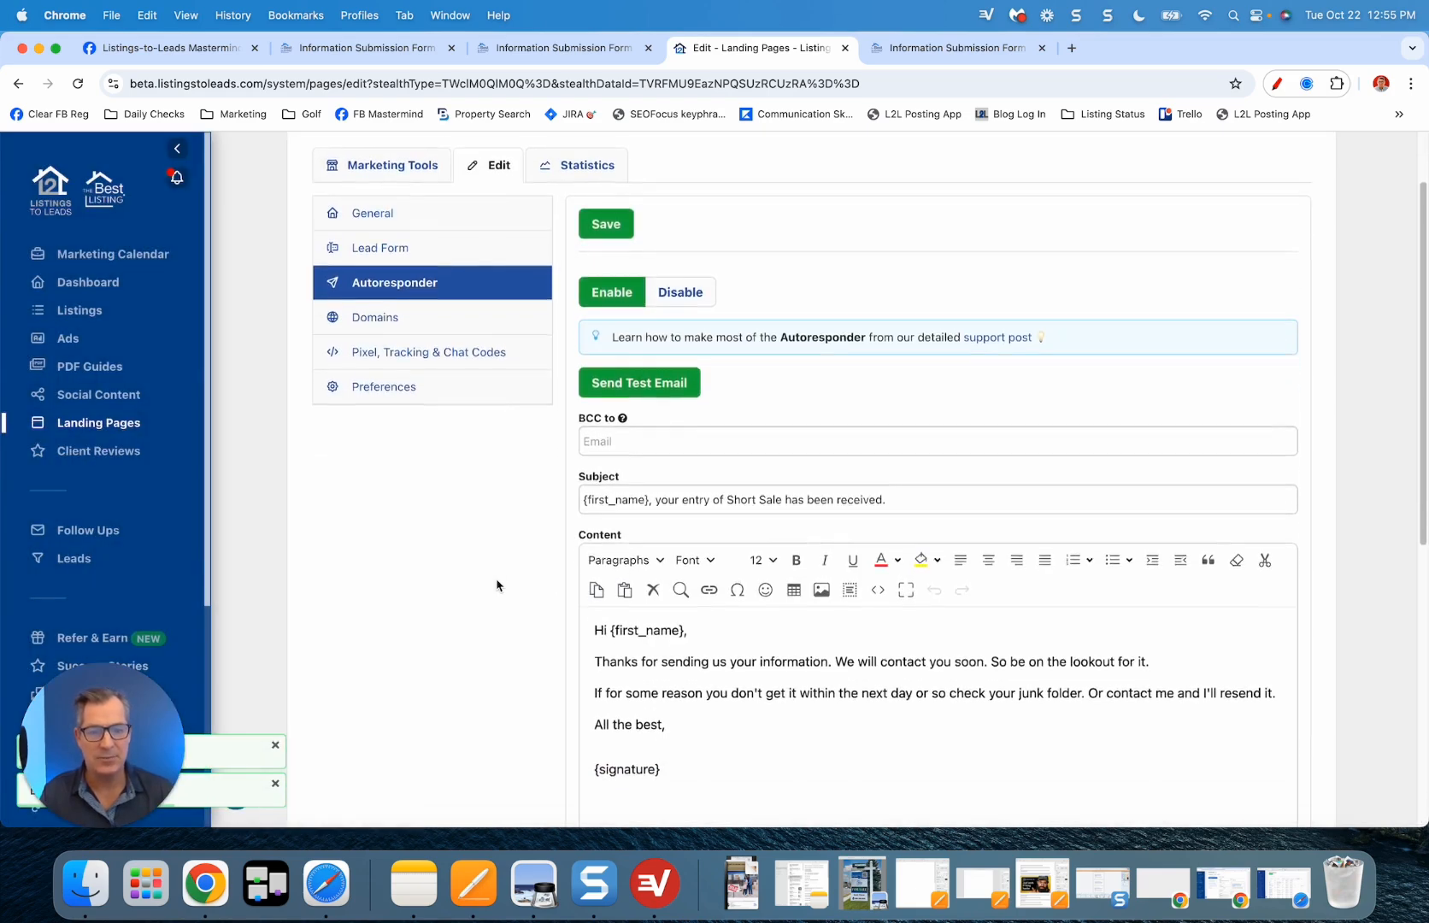
pyautogui.click(381, 329)
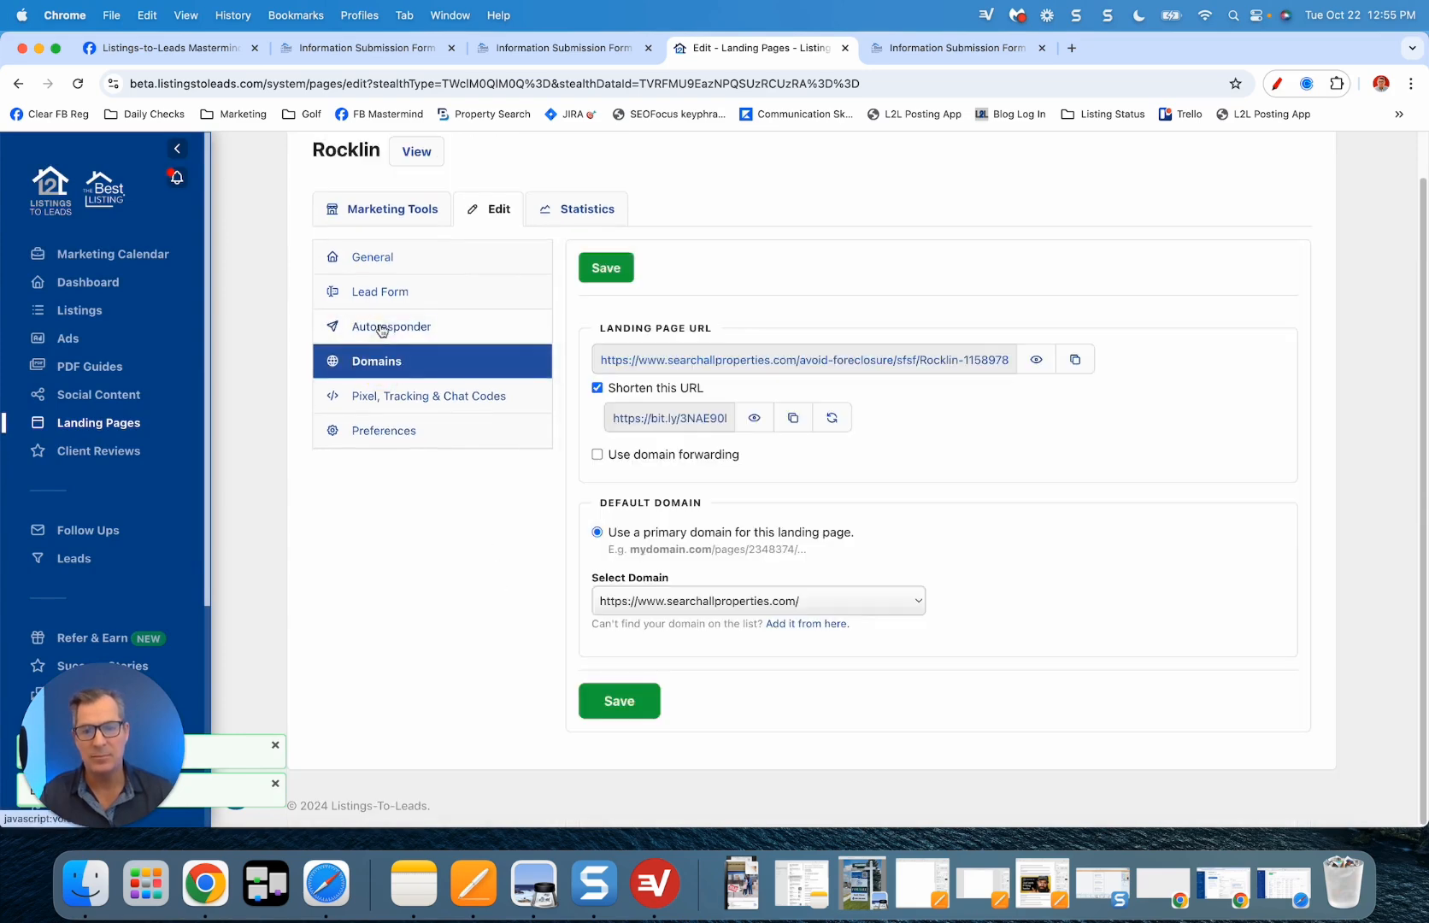
pyautogui.click(414, 400)
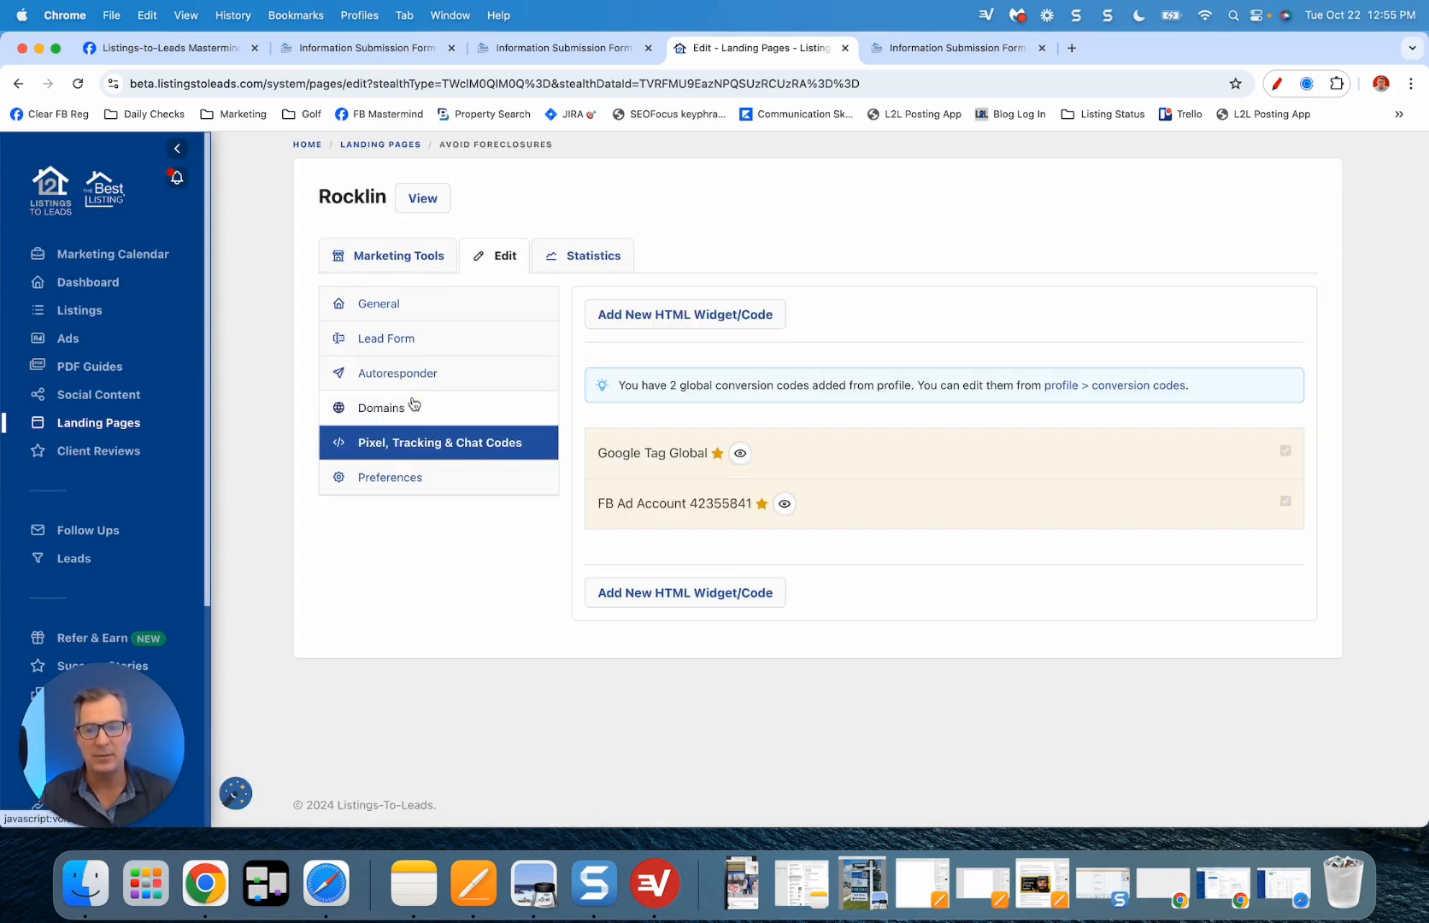
# Step: Open the landing page's preferences and examine the Tags and CRM Lead Source fields
pyautogui.click(394, 492)
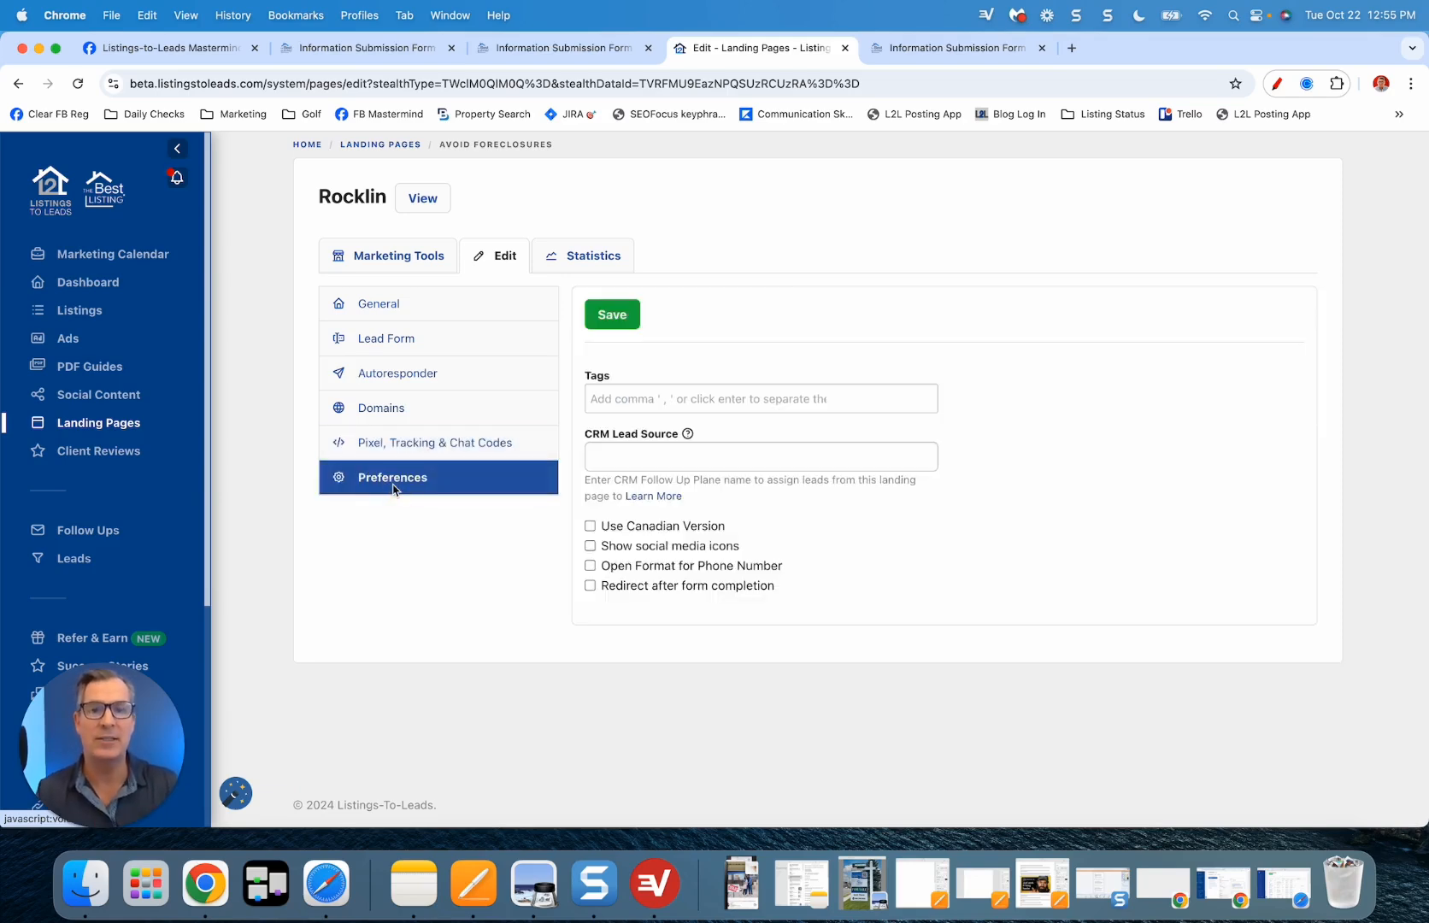
pyautogui.click(672, 395)
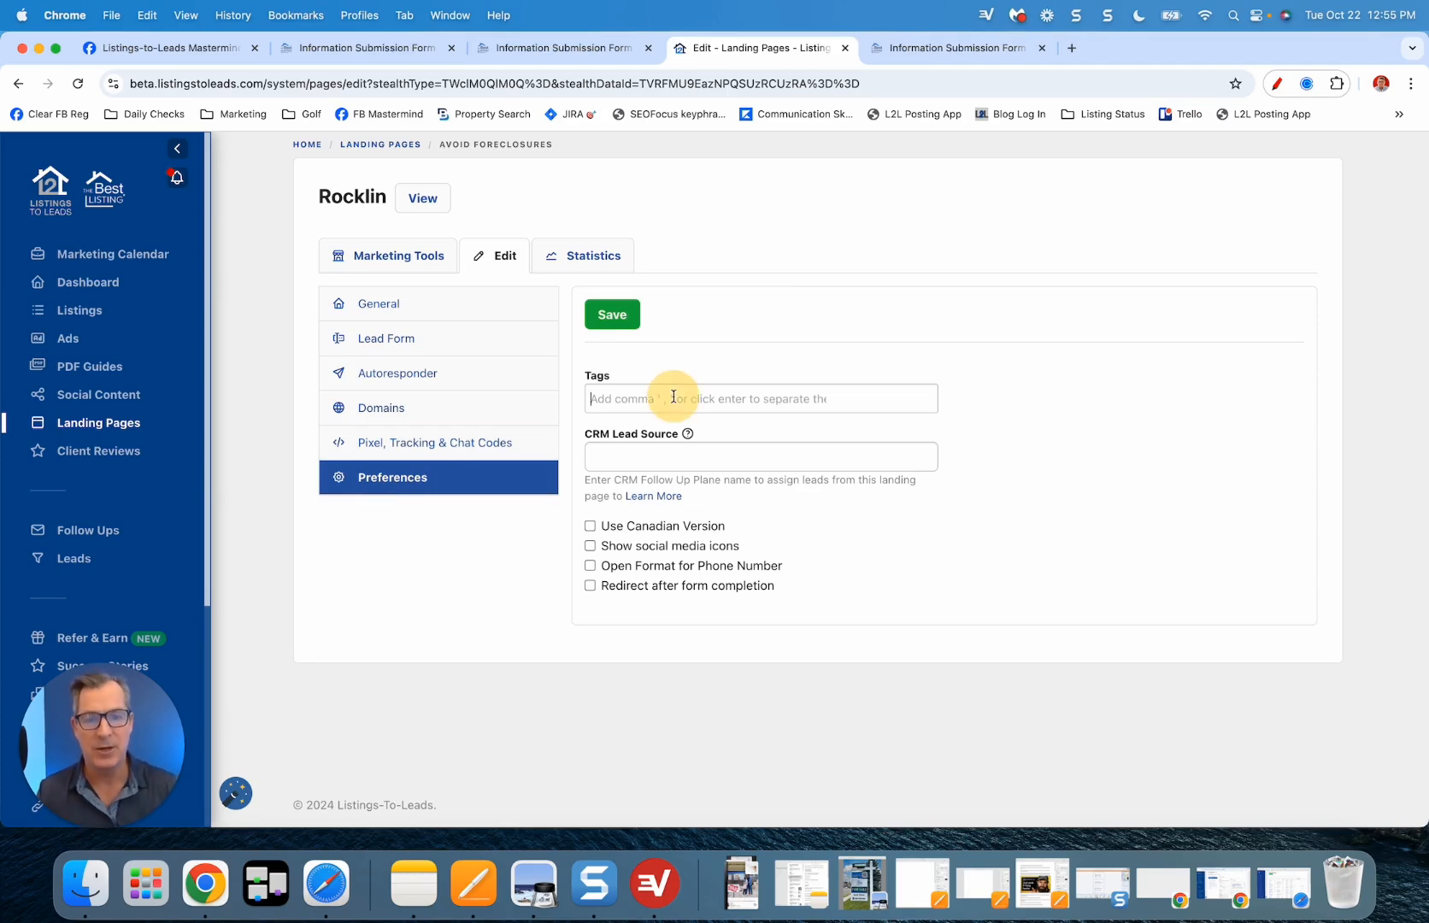
pyautogui.click(688, 457)
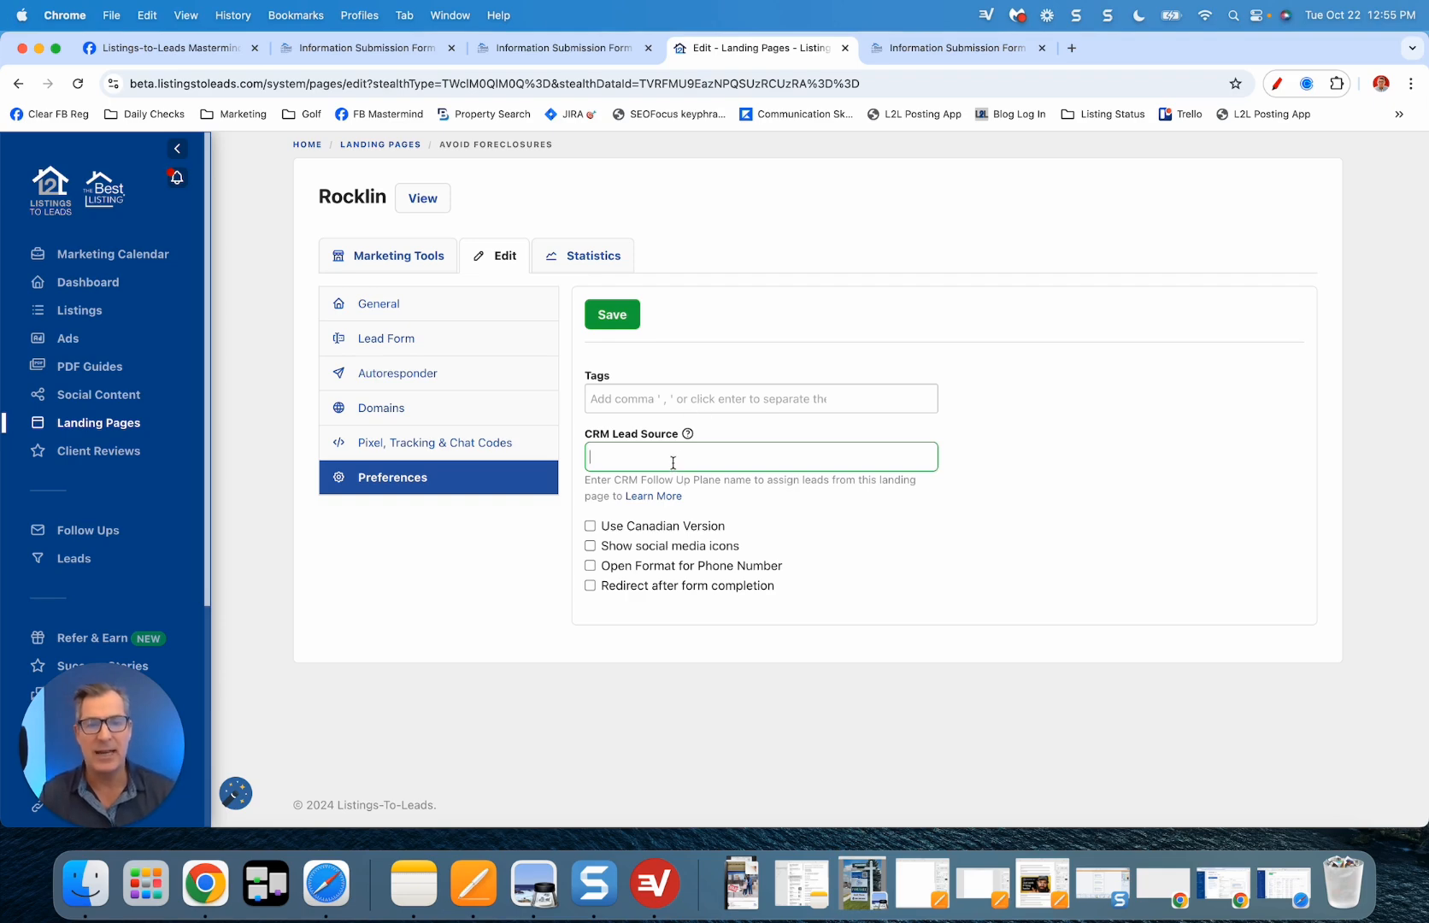
pyautogui.click(676, 458)
pyautogui.moveTo(688, 436)
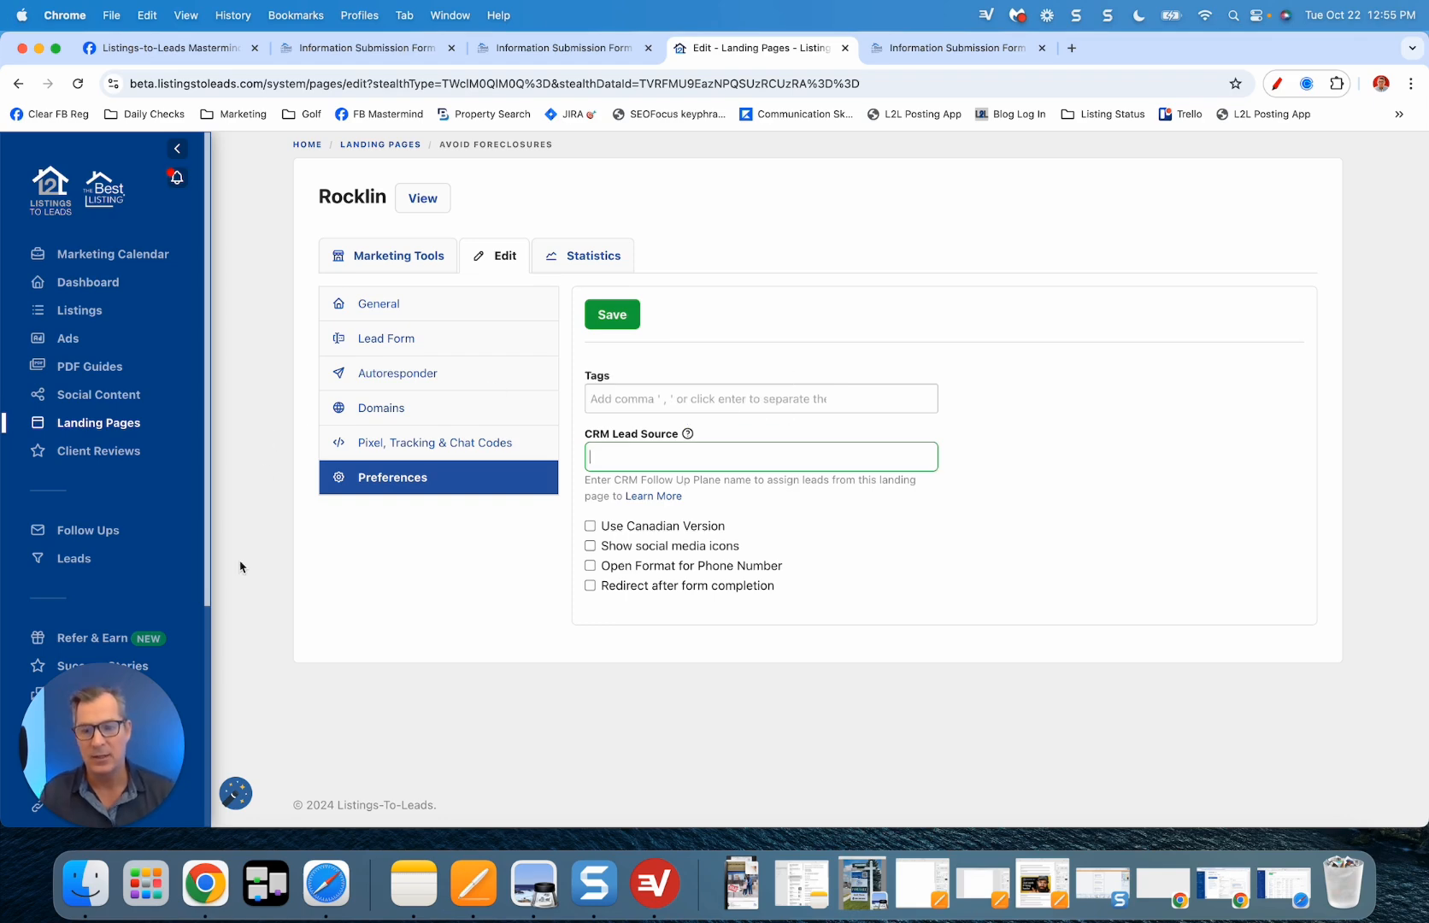
# Step: Open Follow Ups and look through the list of campaigns, including the seller and buyer lead follow-ups
pyautogui.click(88, 533)
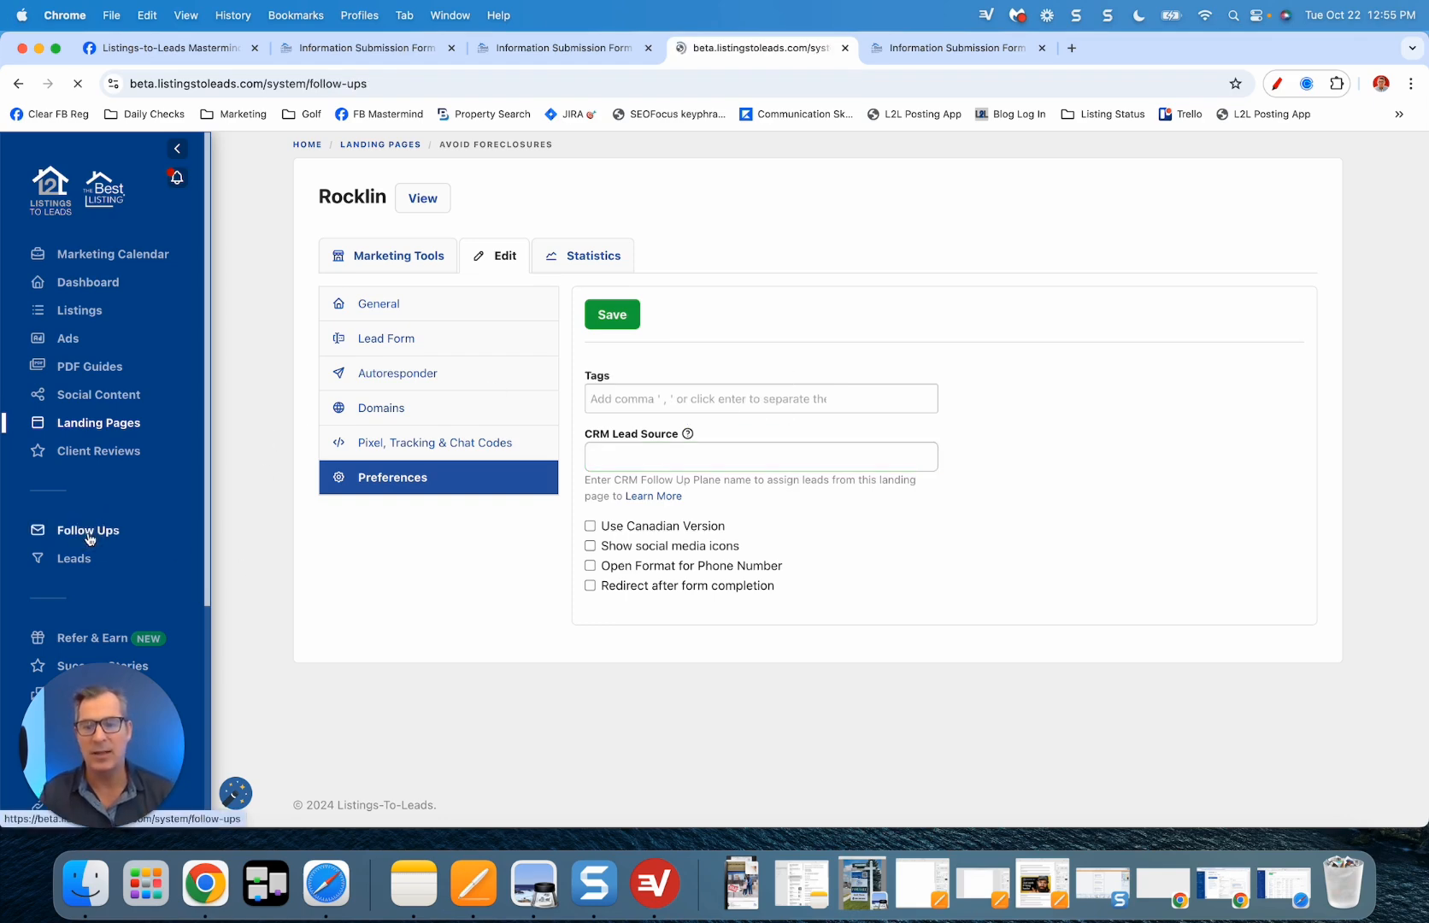
pyautogui.scroll(-3, 342, 428)
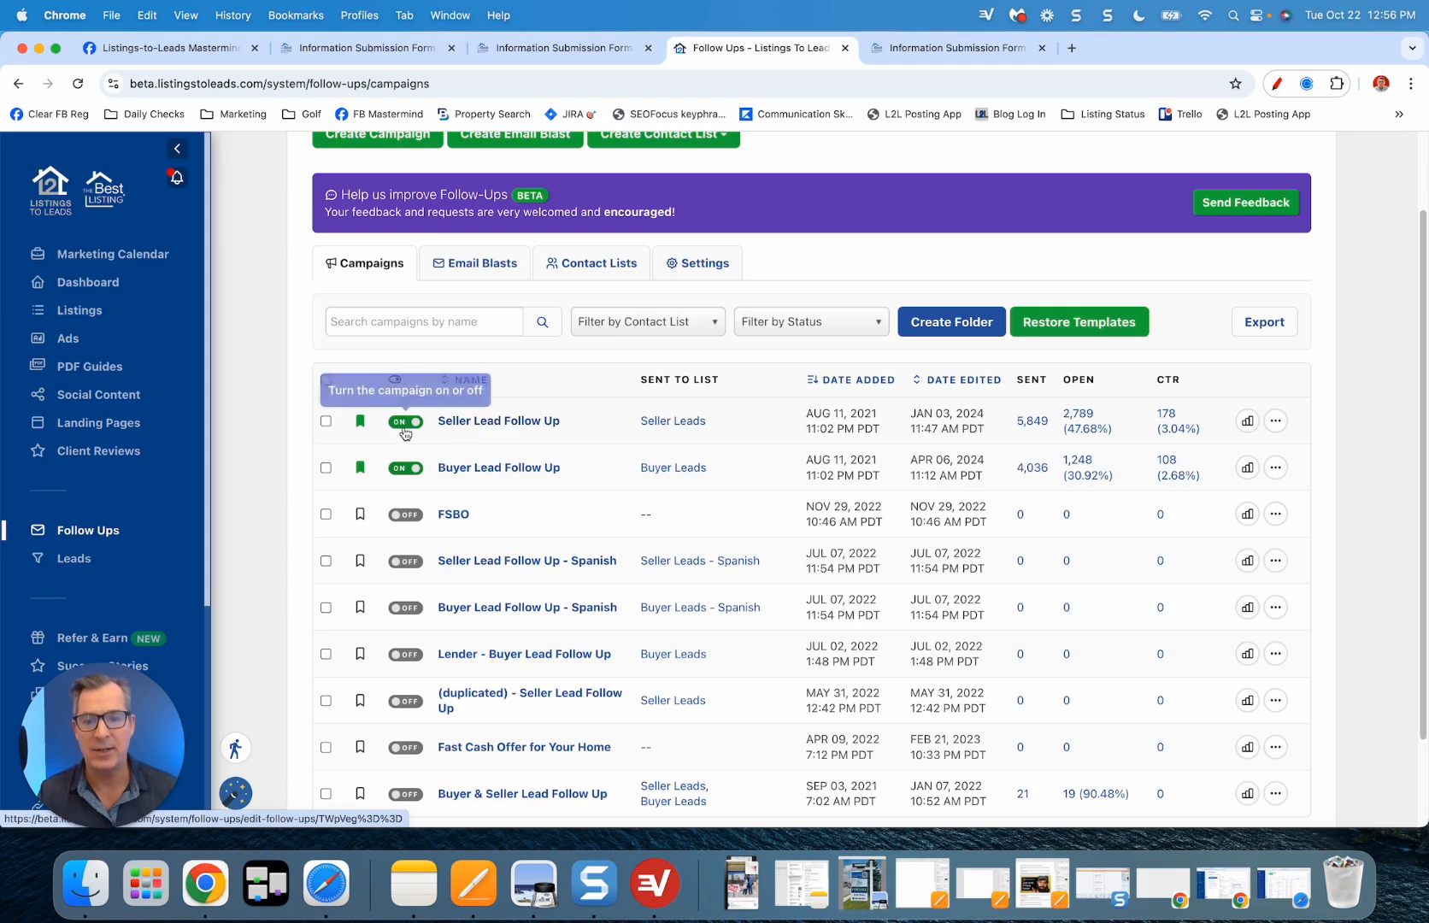
pyautogui.scroll(-1, 479, 461)
pyautogui.scroll(1, 476, 408)
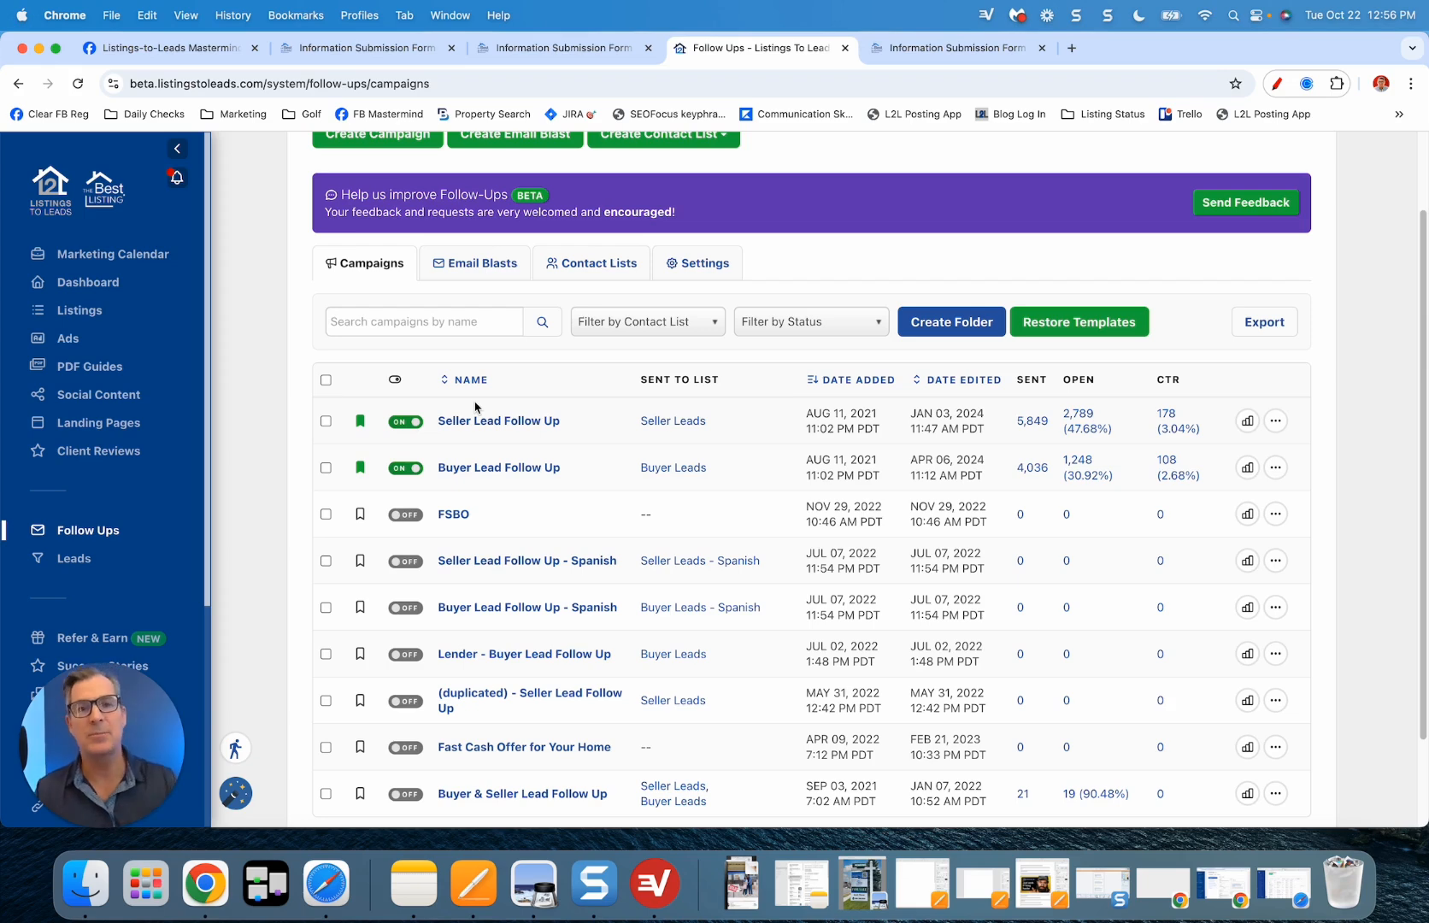
pyautogui.scroll(2, 482, 312)
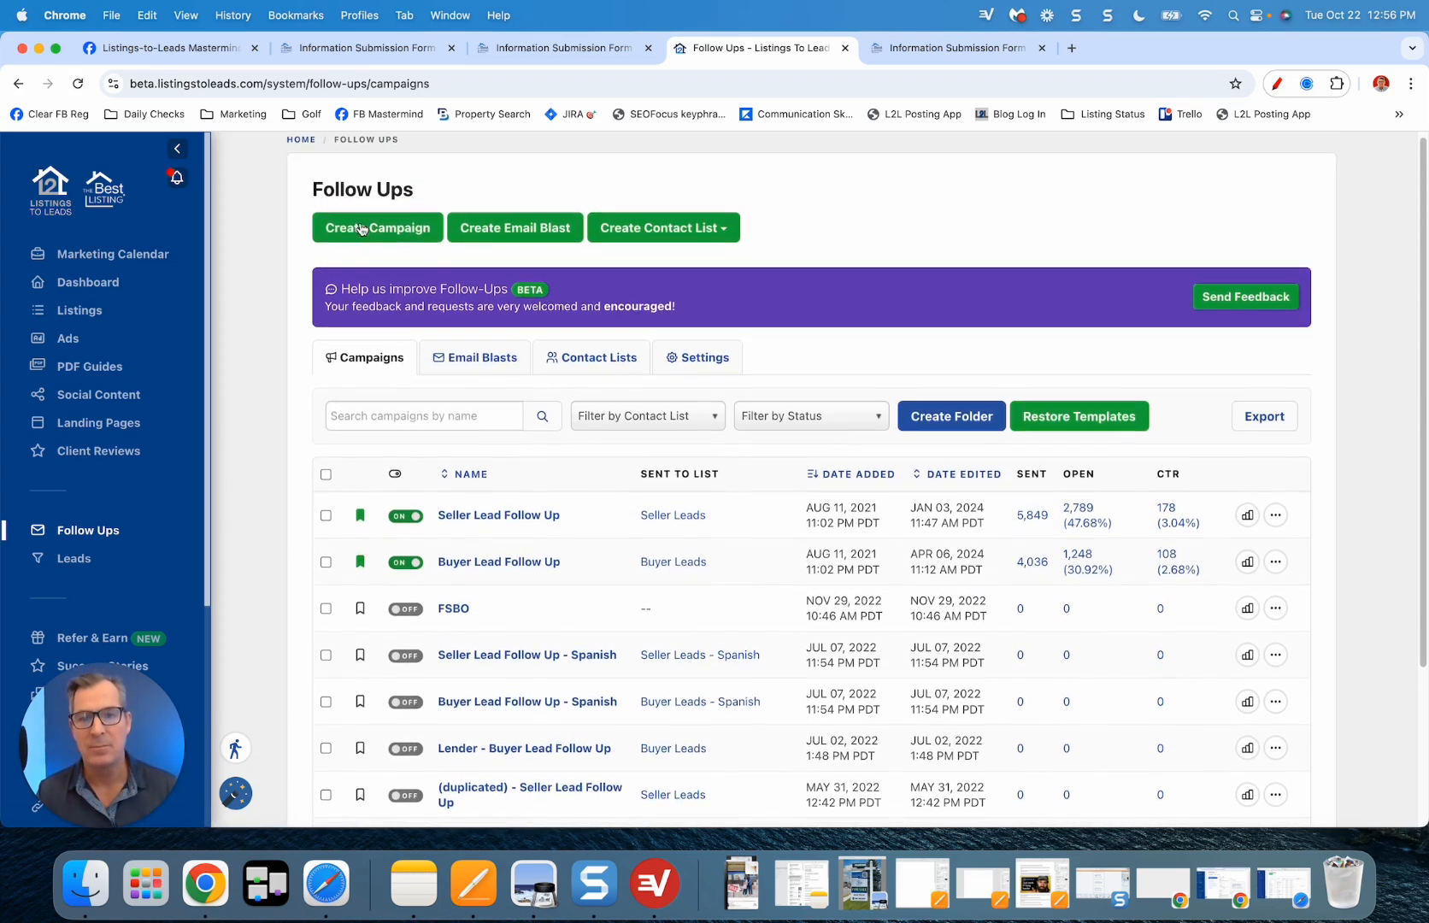